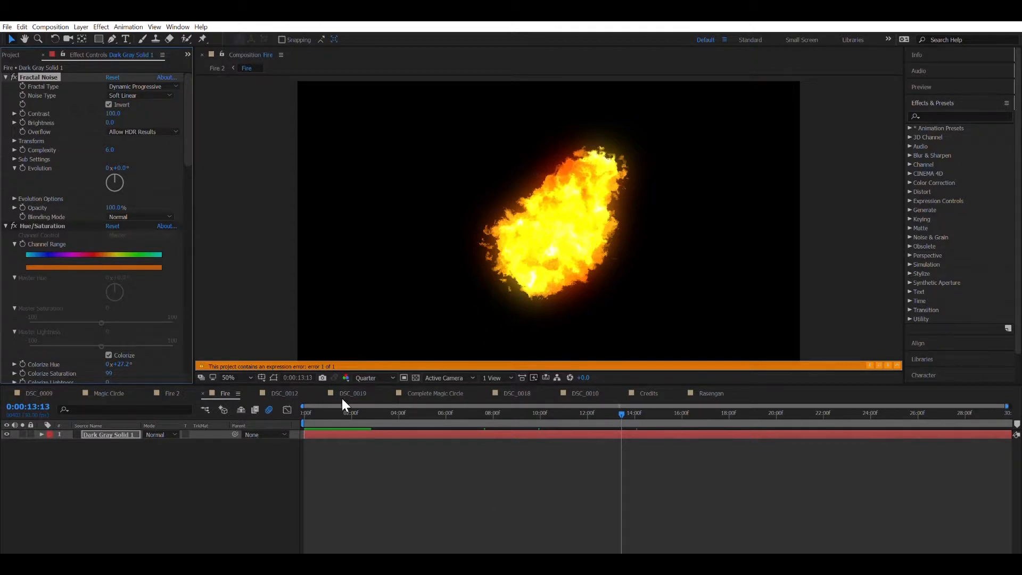
Step: Preview the finished fire animation from frame 0, then start a new composition named Fire
{"action": "left_click_drag", "start_coordinate": [329, 404], "coordinate": [288, 412]}
{"action": "key", "text": "space"}
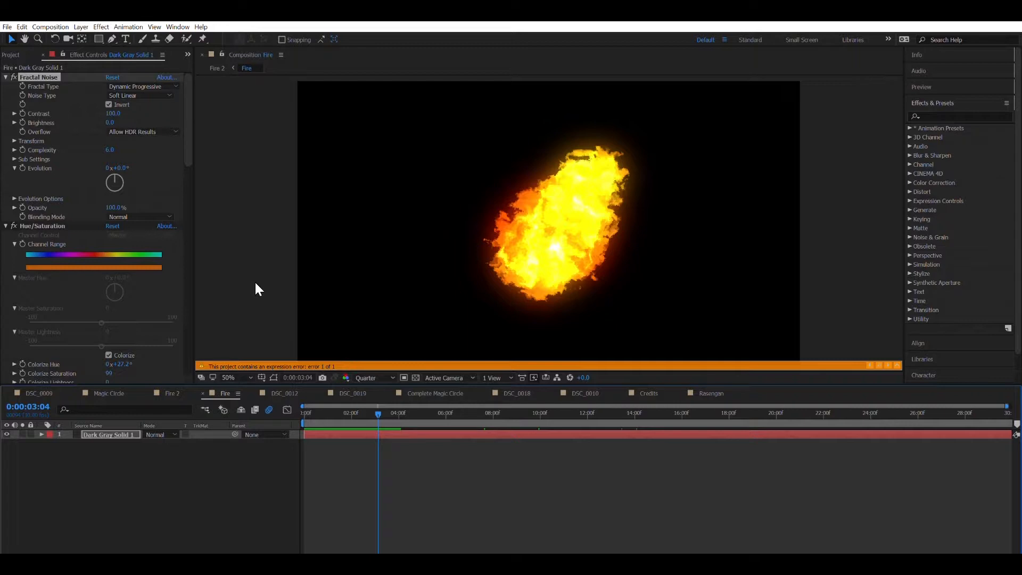
{"action": "key", "text": "ctrl+y"}
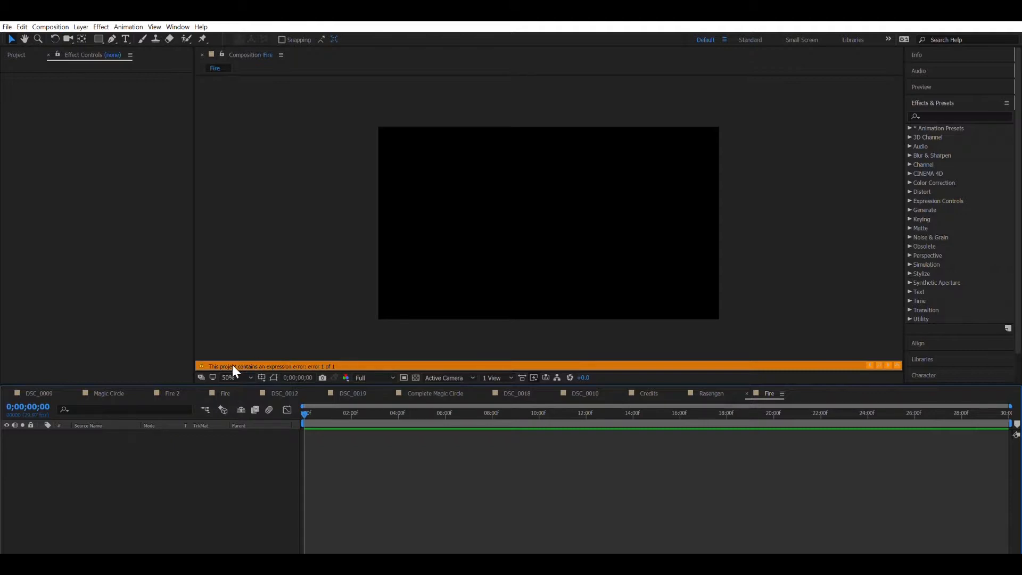
Step: Create a black solid layer named Flame in the Fire composition
{"action": "key", "text": "ctrl+y"}
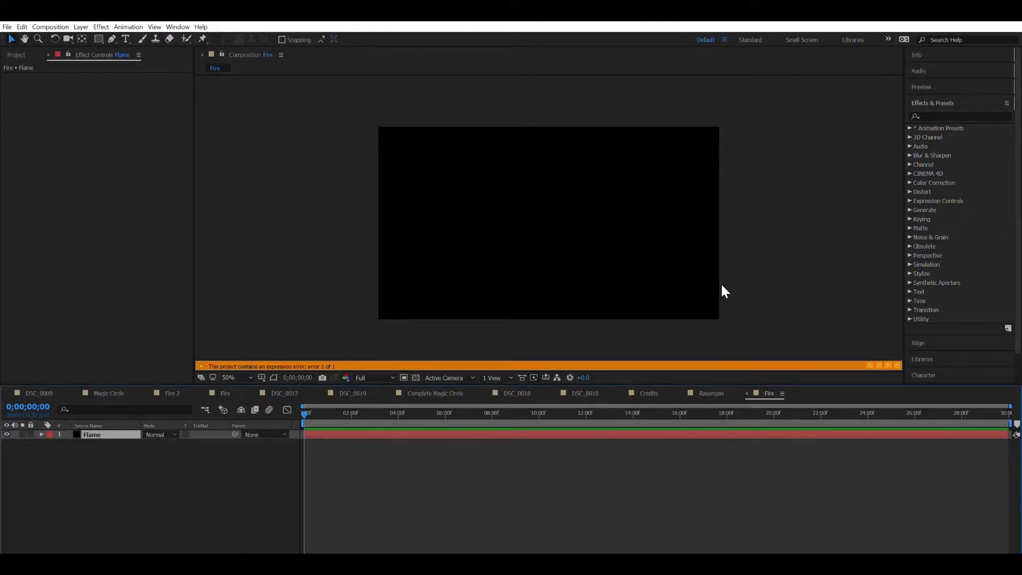
{"action": "left_click", "coordinate": [986, 115]}
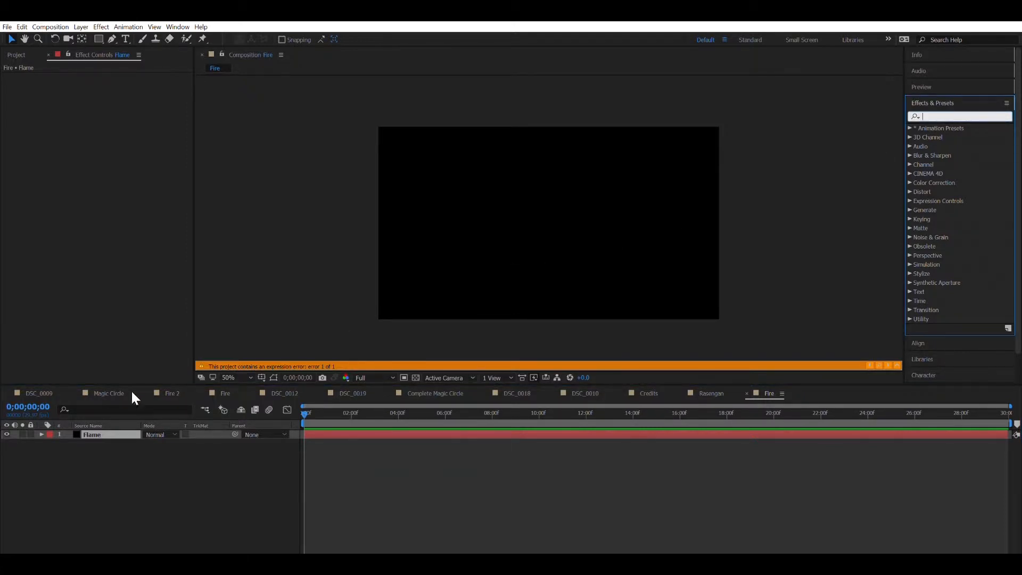
{"action": "left_click", "coordinate": [100, 424]}
{"action": "key", "text": "g"}
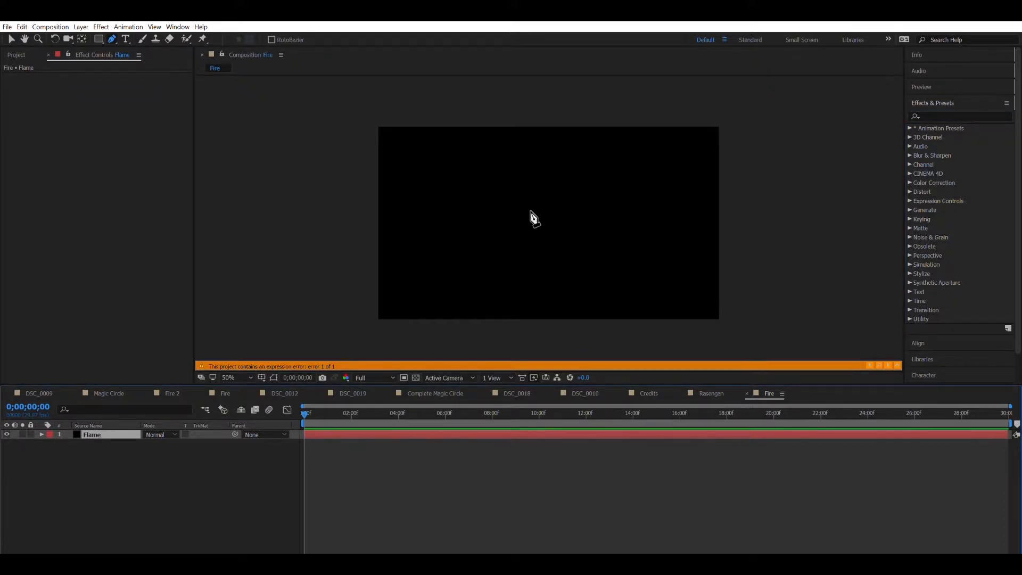
Step: Try placing teardrop mask points on the Flame layer, undoing the misplaced attempts
{"action": "left_click", "coordinate": [570, 168]}
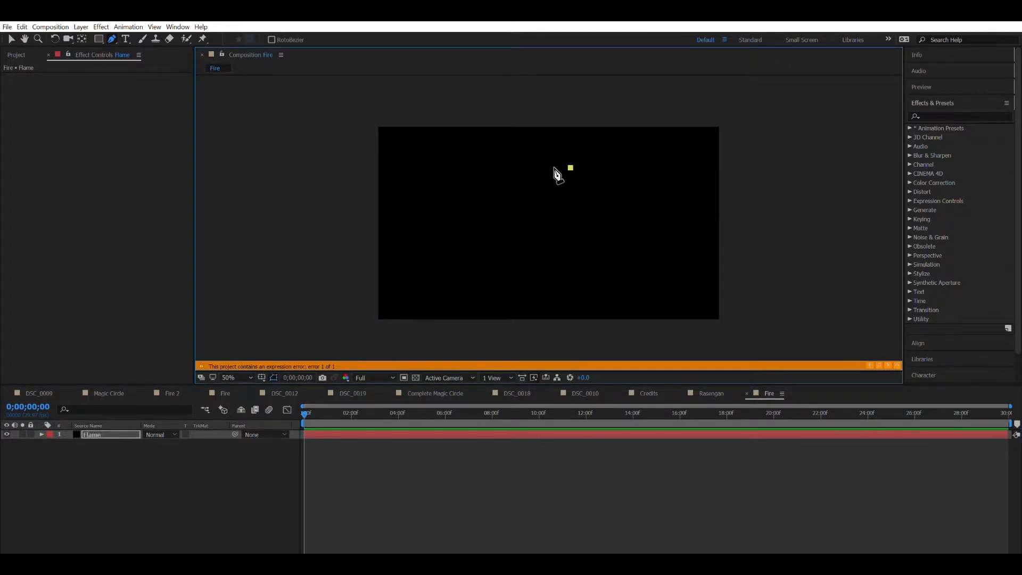
{"action": "left_click_drag", "start_coordinate": [578, 172], "coordinate": [592, 176]}
{"action": "left_click", "coordinate": [555, 231]}
{"action": "left_click", "coordinate": [502, 237]}
{"action": "key", "text": "ctrl+z"}
{"action": "key", "text": "ctrl+z"}
{"action": "key", "text": "ctrl+z"}
{"action": "left_click_drag", "start_coordinate": [499, 228], "coordinate": [503, 230]}
{"action": "left_click", "coordinate": [547, 233]}
{"action": "left_click", "coordinate": [603, 209]}
{"action": "key", "text": "ctrl+z"}
{"action": "key", "text": "ctrl+z"}
{"action": "key", "text": "ctrl+z"}
{"action": "left_click", "coordinate": [489, 259]}
{"action": "left_click_drag", "start_coordinate": [490, 260], "coordinate": [507, 271]}
{"action": "left_click", "coordinate": [574, 238]}
{"action": "left_click", "coordinate": [598, 211]}
{"action": "key", "text": "ctrl+z"}
{"action": "key", "text": "ctrl+z"}
{"action": "key", "text": "ctrl+z"}
{"action": "key", "text": "ctrl+z"}
Step: Draw the mask's bottom and right edge from lower left up to the top
{"action": "left_click", "coordinate": [502, 271]}
{"action": "left_click", "coordinate": [533, 269]}
{"action": "left_click", "coordinate": [541, 262]}
{"action": "left_click", "coordinate": [552, 249]}
{"action": "left_click", "coordinate": [567, 232]}
{"action": "left_click", "coordinate": [581, 204]}
{"action": "left_click", "coordinate": [595, 176]}
{"action": "left_click", "coordinate": [595, 161]}
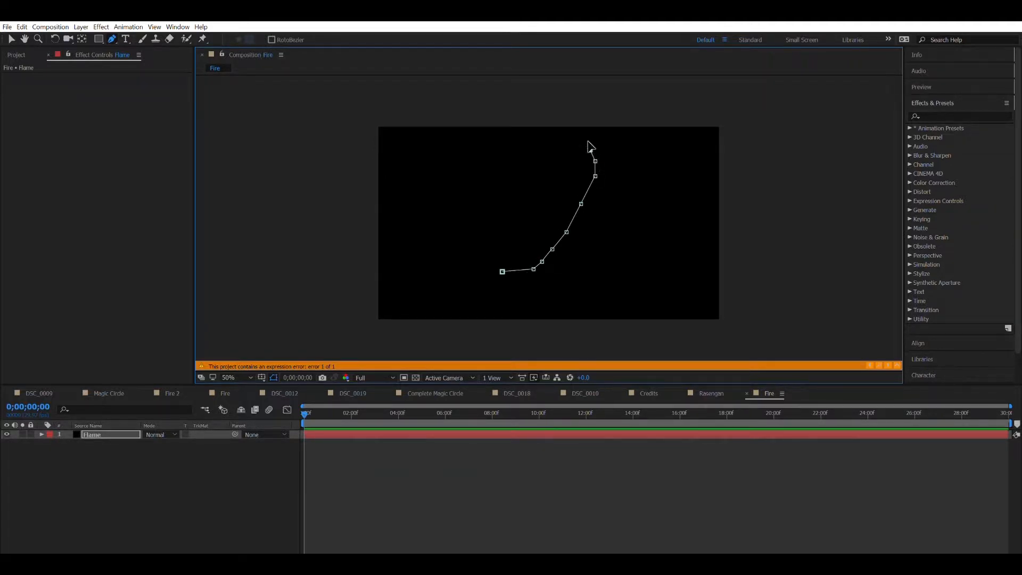
{"action": "left_click_drag", "start_coordinate": [590, 150], "coordinate": [500, 167]}
Step: Add points along the top and down the left side to close the teardrop mask
{"action": "left_click", "coordinate": [520, 160]}
{"action": "left_click_drag", "start_coordinate": [465, 185], "coordinate": [452, 192]}
{"action": "key", "text": "ctrl+z"}
{"action": "left_click", "coordinate": [466, 202]}
{"action": "left_click", "coordinate": [456, 219]}
{"action": "left_click", "coordinate": [453, 246]}
{"action": "left_click_drag", "start_coordinate": [462, 265], "coordinate": [465, 268]}
{"action": "left_click", "coordinate": [500, 270]}
{"action": "key", "text": "v"}
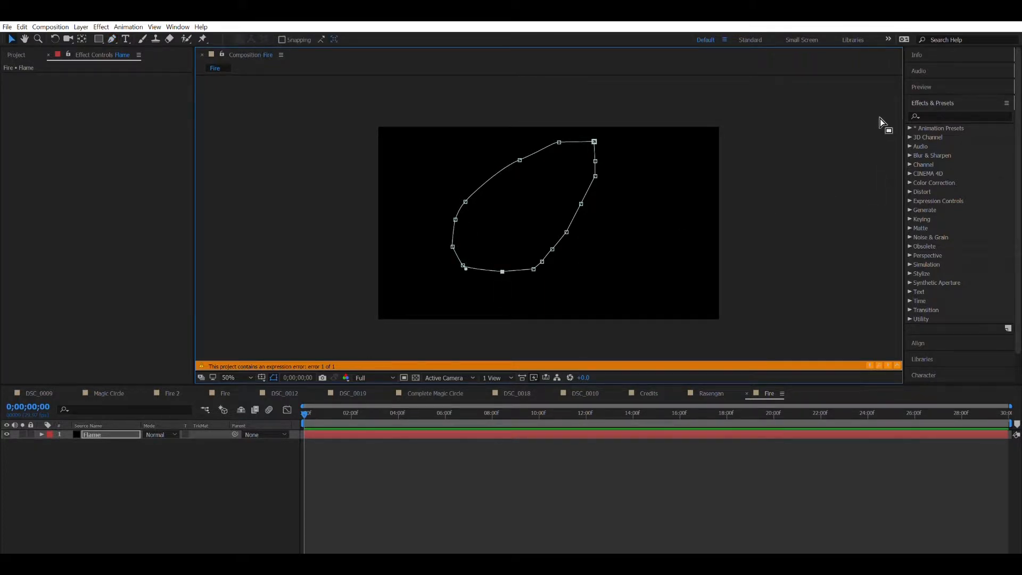
{"action": "left_click", "coordinate": [939, 116]}
Step: Apply Fractal Noise to Flame with Invert on and Fractal Type Dynamic Progressive
{"action": "type", "text": "fractal"}
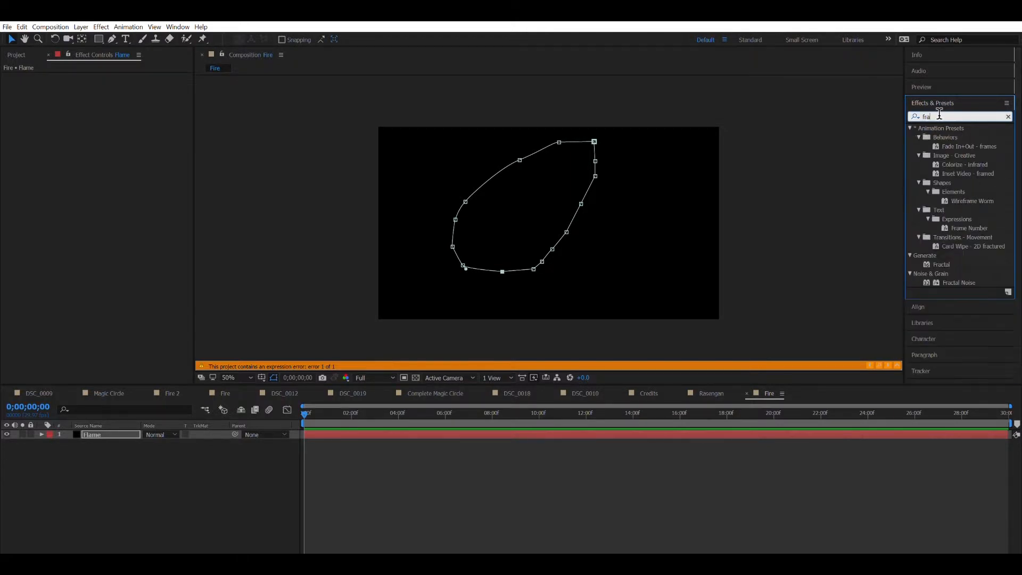
{"action": "type", "text": "l noise"}
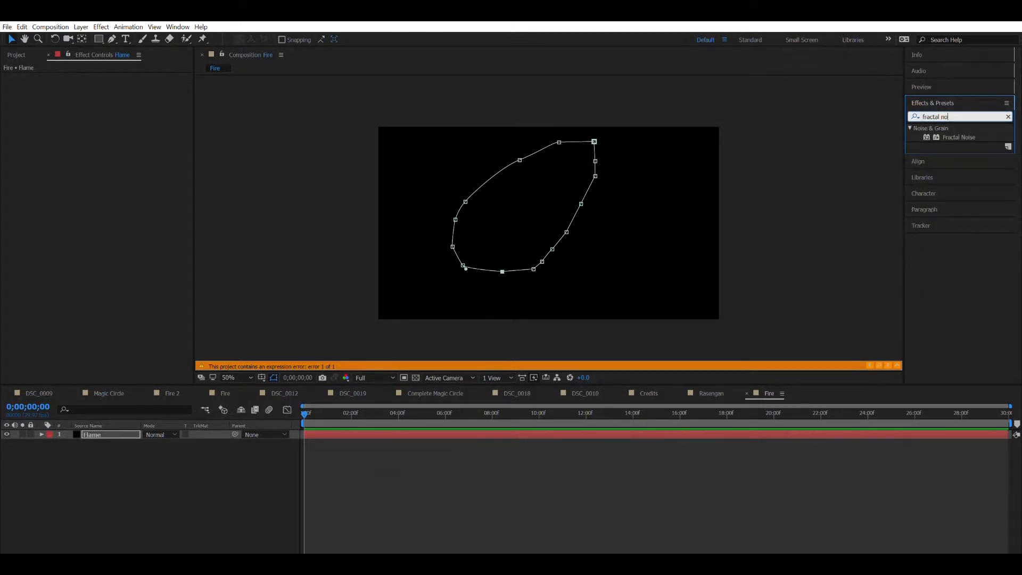
{"action": "left_click_drag", "start_coordinate": [958, 137], "coordinate": [544, 181]}
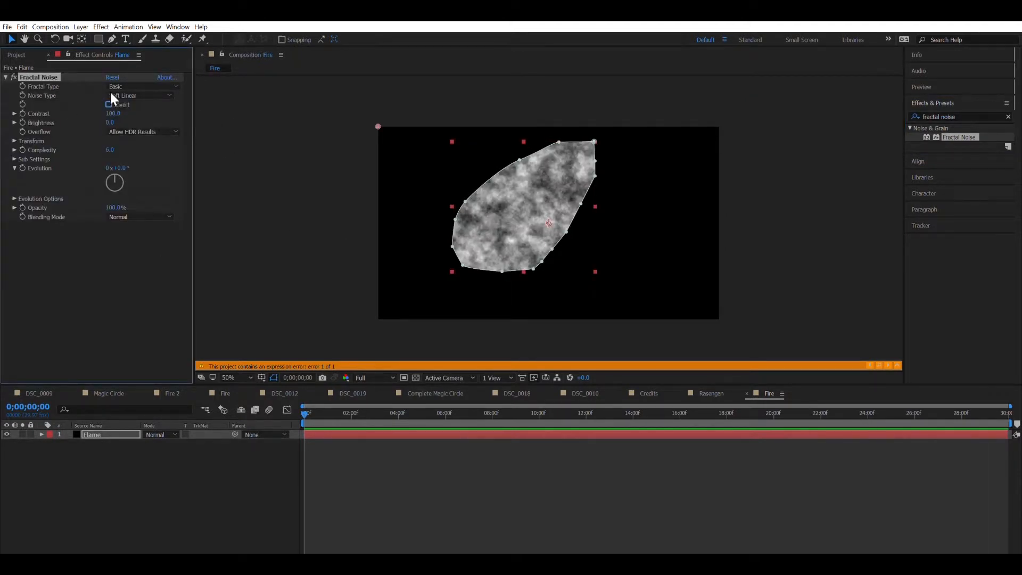
{"action": "left_click", "coordinate": [108, 104]}
{"action": "left_click", "coordinate": [128, 85]}
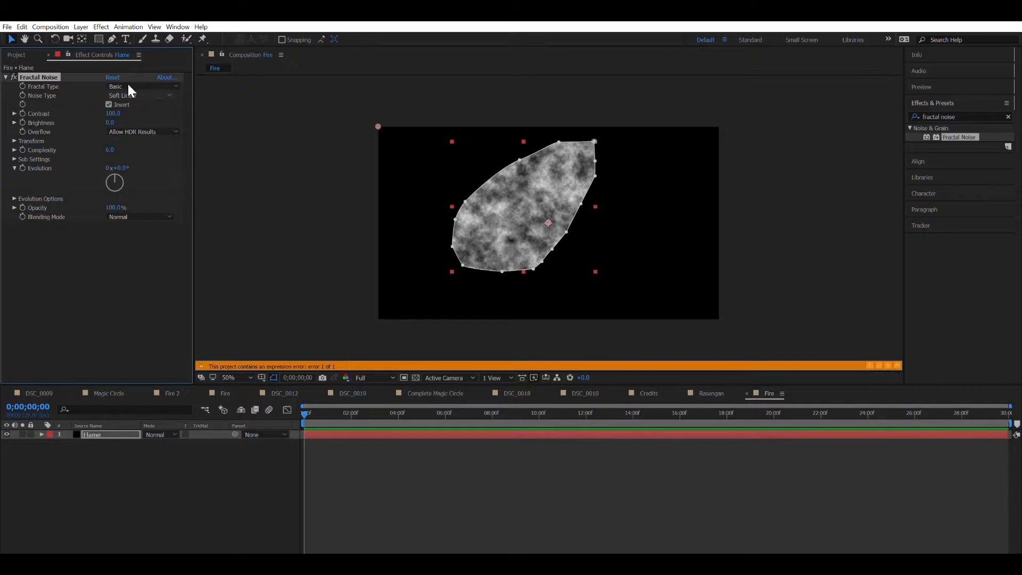
{"action": "left_click", "coordinate": [126, 85]}
{"action": "left_click", "coordinate": [177, 143]}
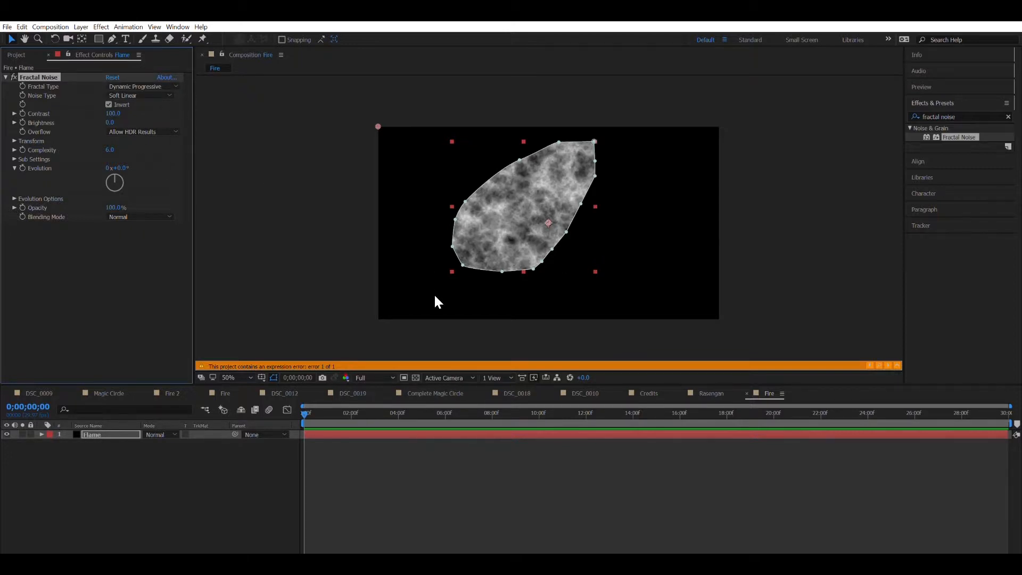
Step: Set the preview to half resolution and fit the composition to the viewer
{"action": "scroll", "coordinate": [573, 165], "scroll_direction": "up", "scroll_amount": 4}
{"action": "scroll", "coordinate": [574, 165], "scroll_direction": "down", "scroll_amount": 4}
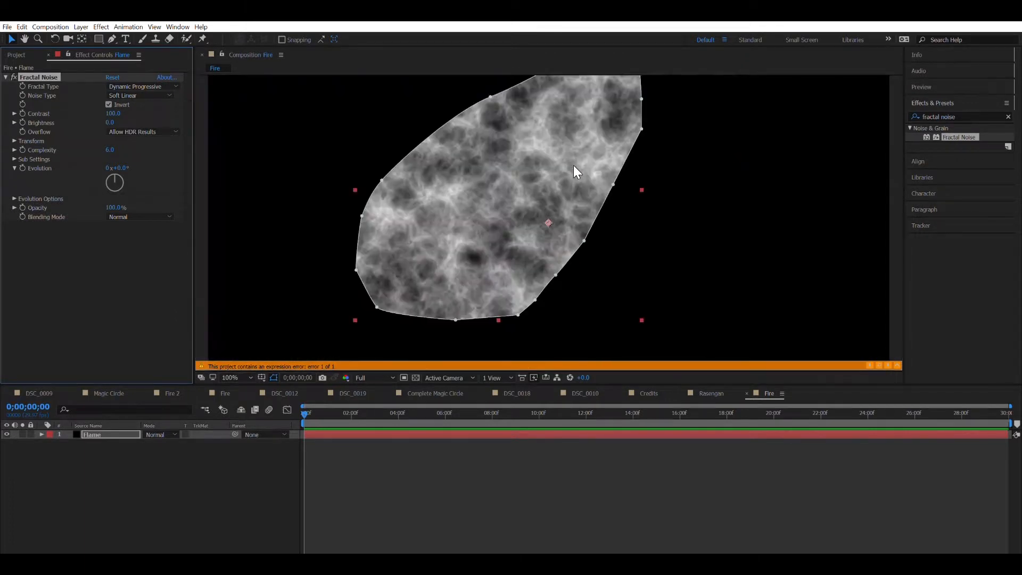
{"action": "scroll", "coordinate": [573, 165], "scroll_direction": "up", "scroll_amount": 3}
{"action": "scroll", "coordinate": [585, 160], "scroll_direction": "down", "scroll_amount": 3}
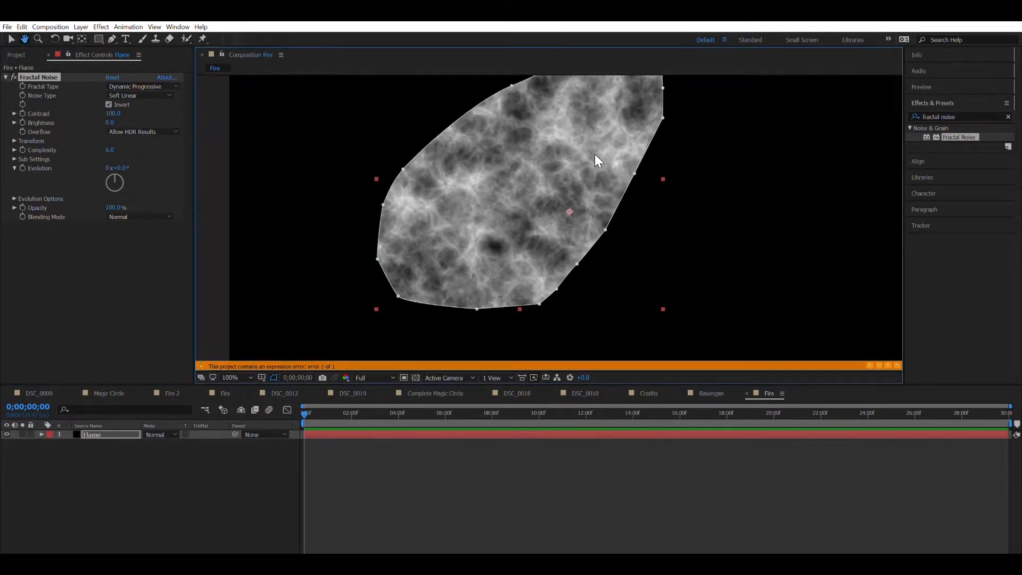
{"action": "key", "text": "ctrl+shift+j"}
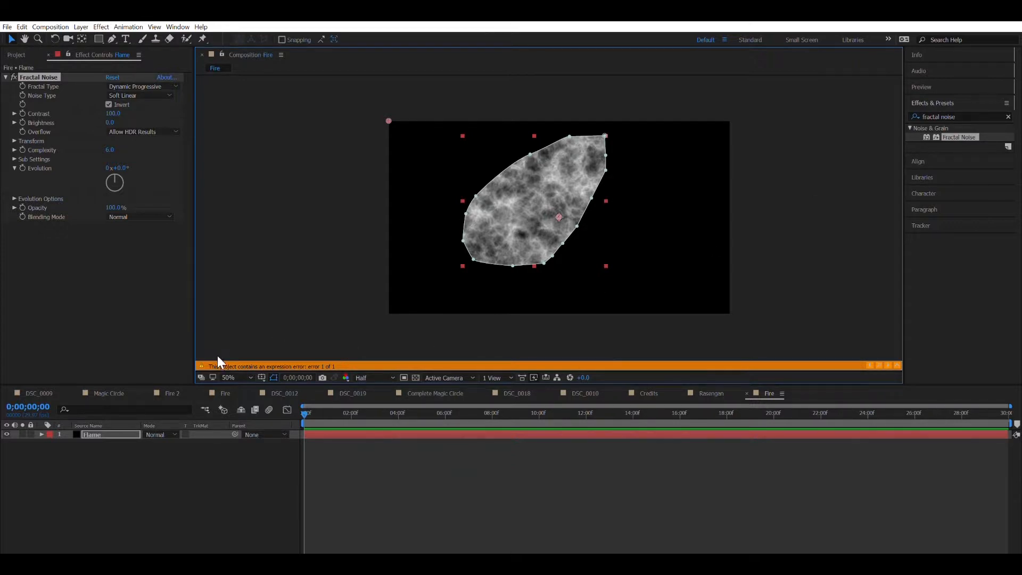
{"action": "key", "text": "shift+/"}
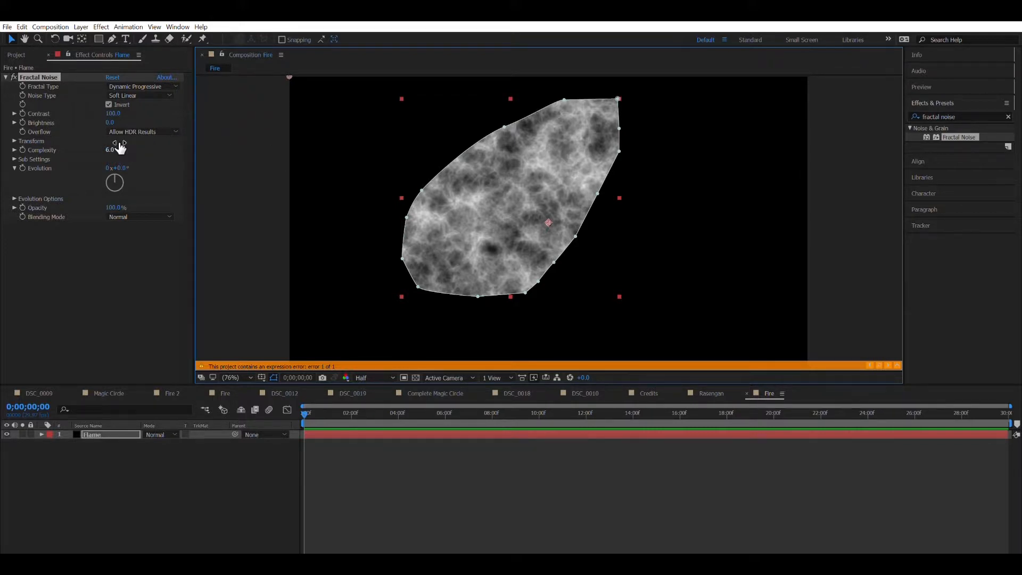
Step: Collapse Fractal Noise and apply Hue/Saturation to the Flame layer
{"action": "left_click", "coordinate": [6, 78]}
{"action": "left_click", "coordinate": [968, 116]}
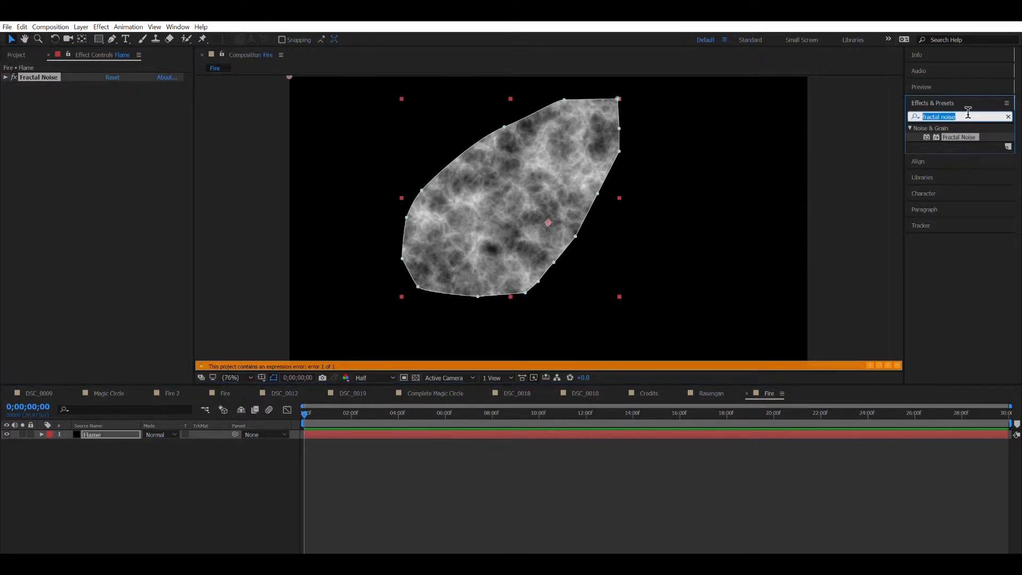
{"action": "type", "text": "hue"}
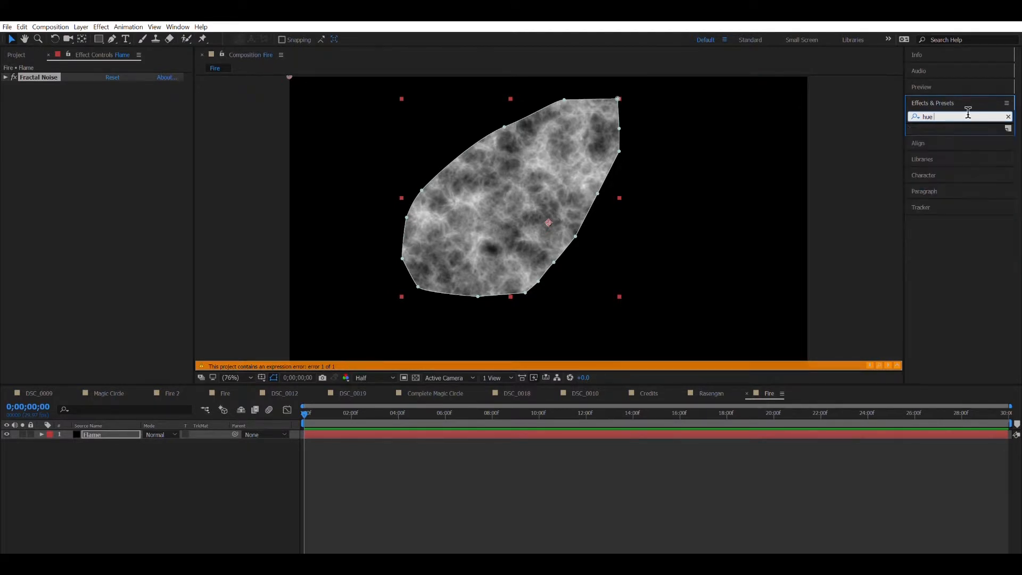
{"action": "key", "text": "BackSpace"}
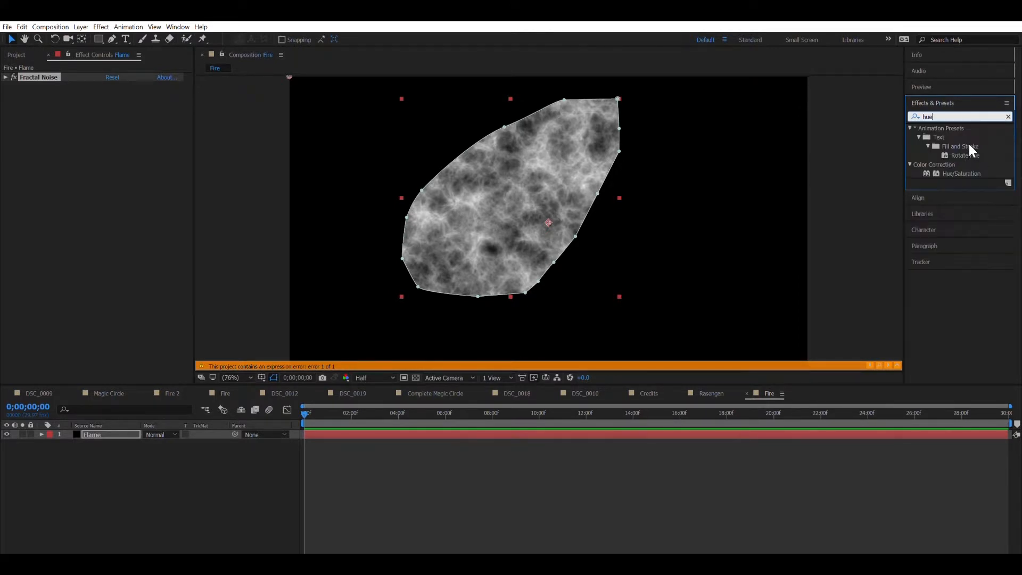
{"action": "double_click", "coordinate": [949, 173]}
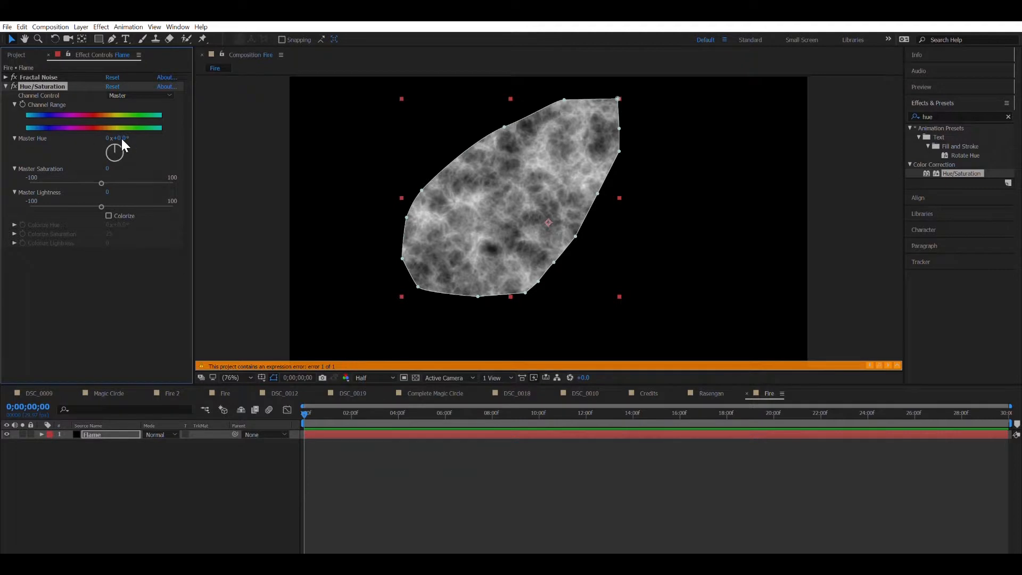
{"action": "left_click", "coordinate": [110, 208]}
Step: Turn on Colorize with hue about 26° and saturation 100, then collapse the effect
{"action": "left_click", "coordinate": [109, 212]}
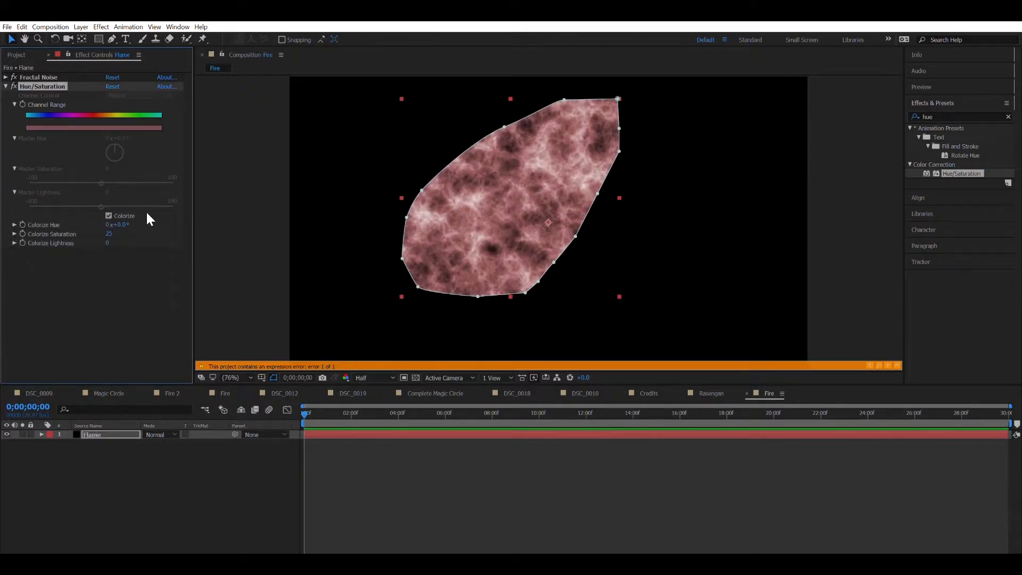
{"action": "left_click_drag", "start_coordinate": [109, 233], "coordinate": [257, 211]}
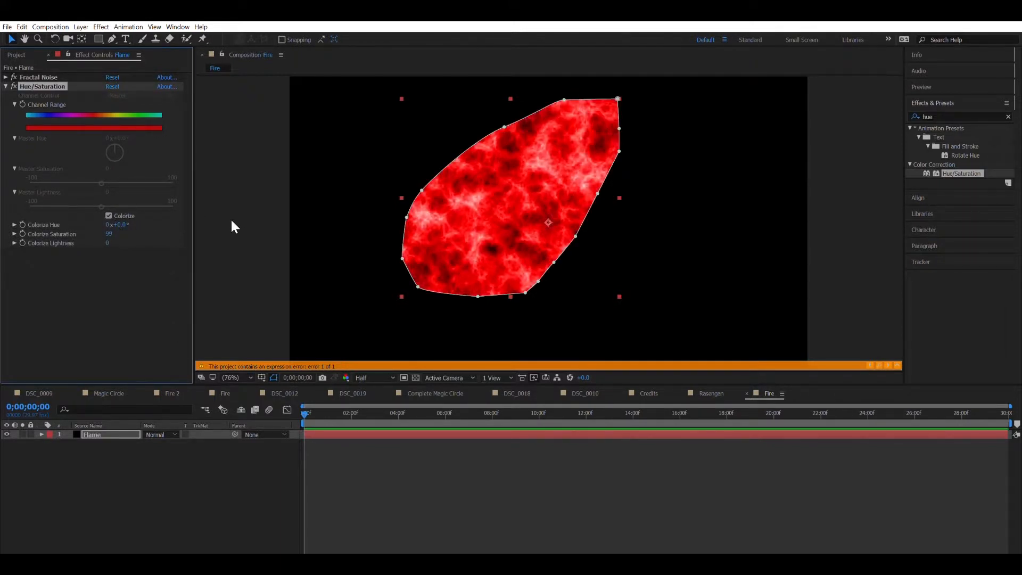
{"action": "left_click", "coordinate": [118, 225]}
{"action": "type", "text": "27.2"}
{"action": "key", "text": "Return"}
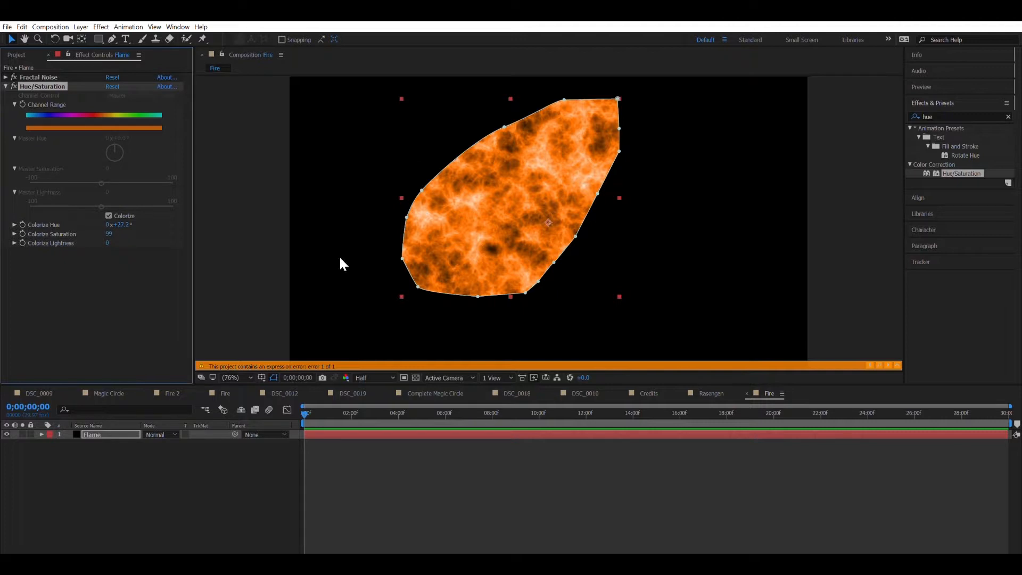
{"action": "left_click_drag", "start_coordinate": [126, 223], "coordinate": [132, 222]}
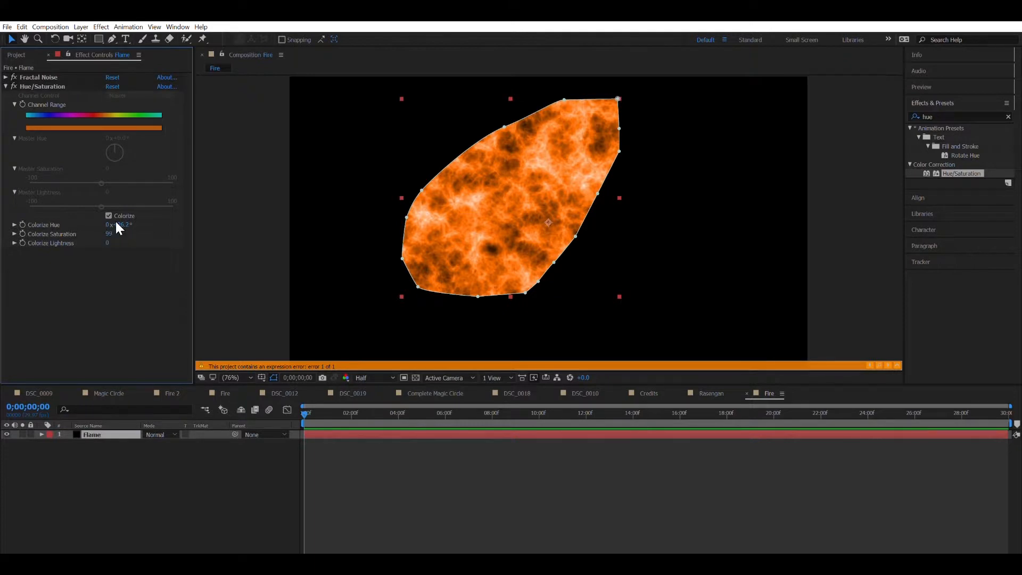
{"action": "left_click_drag", "start_coordinate": [140, 218], "coordinate": [164, 217]}
{"action": "left_click", "coordinate": [98, 281]}
{"action": "left_click", "coordinate": [6, 86]}
{"action": "left_click", "coordinate": [936, 116]}
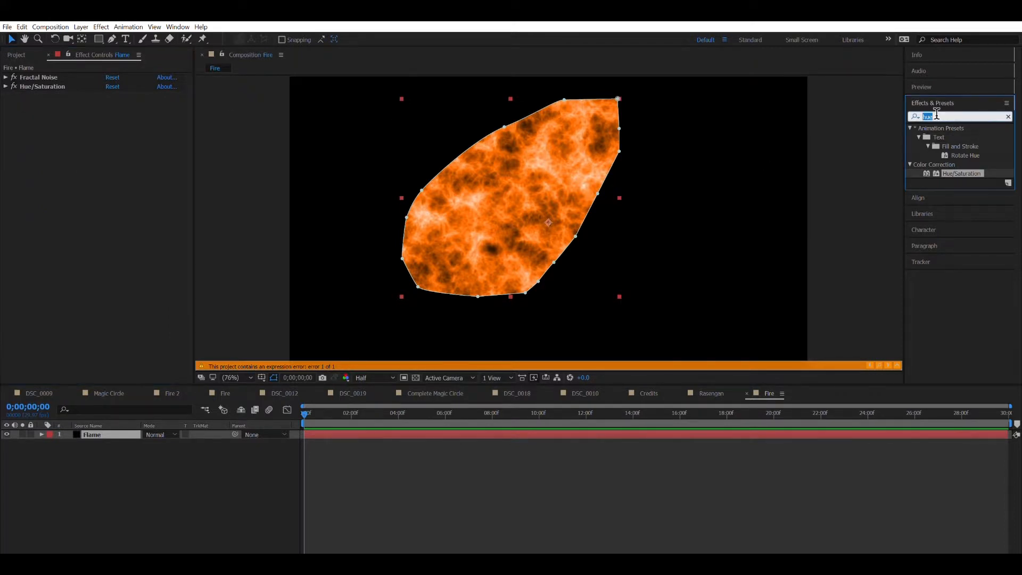
Step: Search for glow and apply Glow to the Flame layer
{"action": "key", "text": "BackSpace"}
{"action": "type", "text": "glow"}
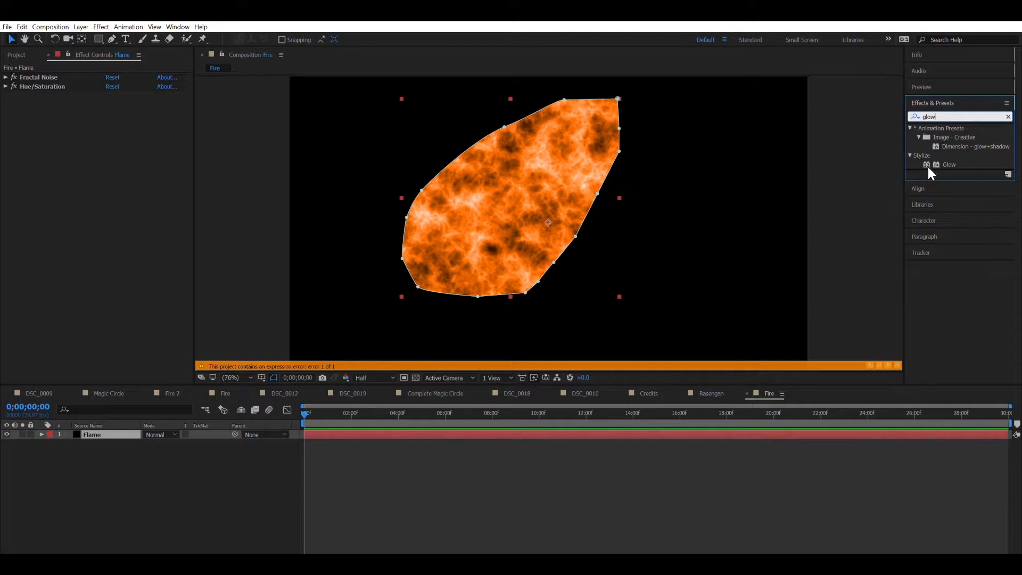
{"action": "double_click", "coordinate": [928, 165]}
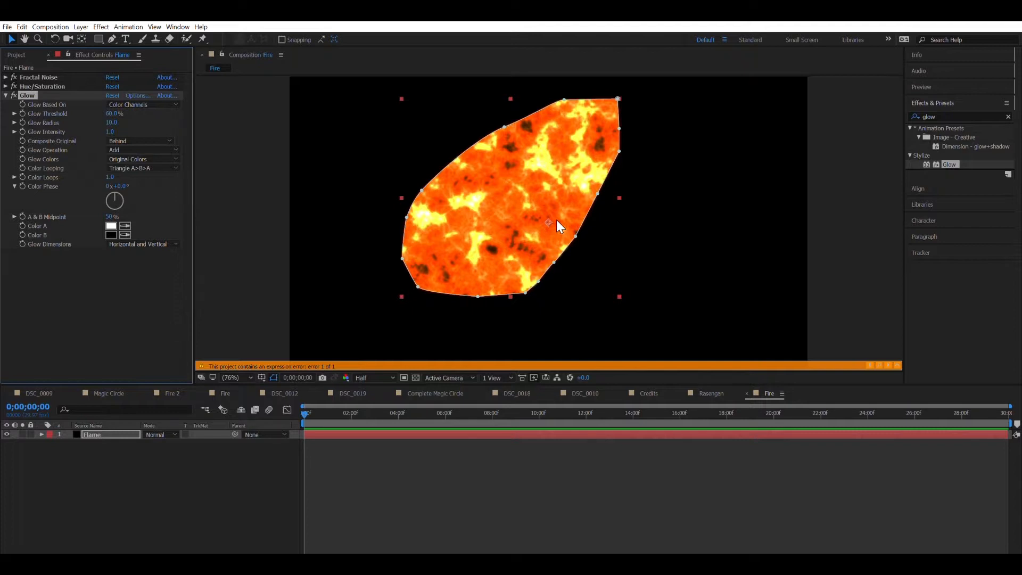
Step: Set Glow threshold 47.5%, radius 26 and intensity 0.7, then collapse it
{"action": "left_click", "coordinate": [113, 114]}
{"action": "type", "text": "47.5"}
{"action": "key", "text": "Return"}
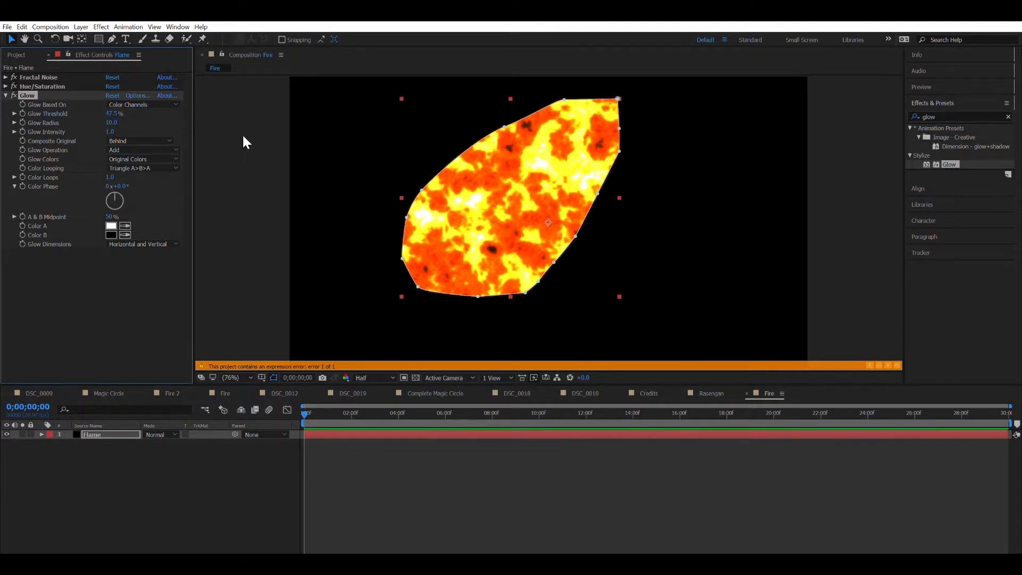
{"action": "left_click", "coordinate": [110, 123]}
{"action": "key", "text": "Return"}
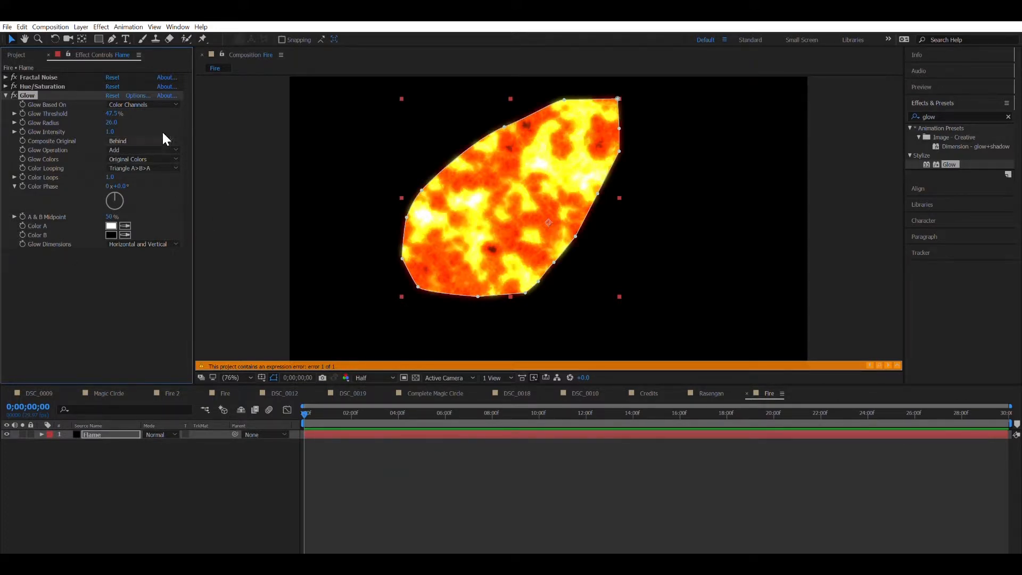
{"action": "type", "text": "0.7"}
{"action": "key", "text": "Return"}
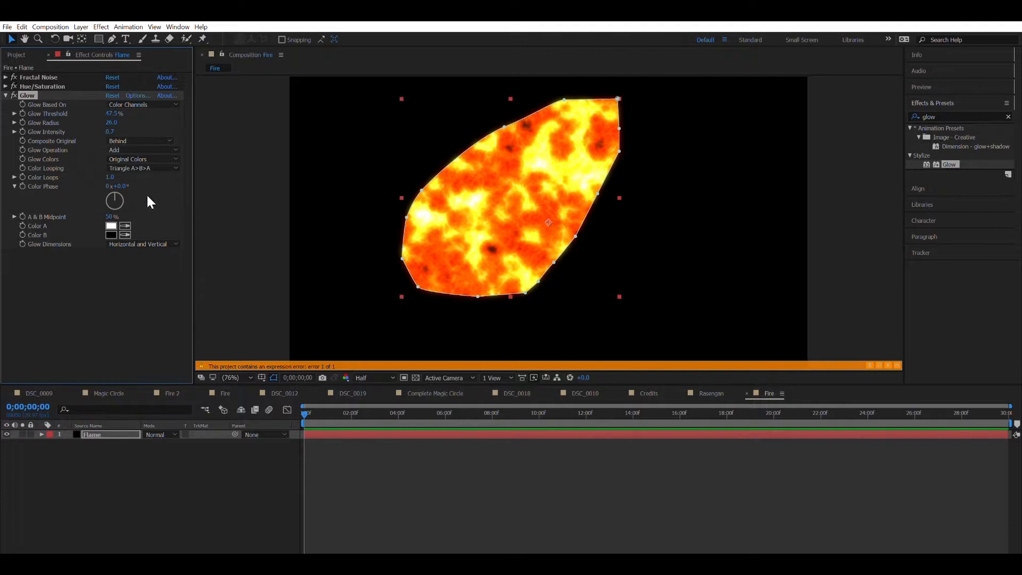
{"action": "left_click", "coordinate": [5, 95]}
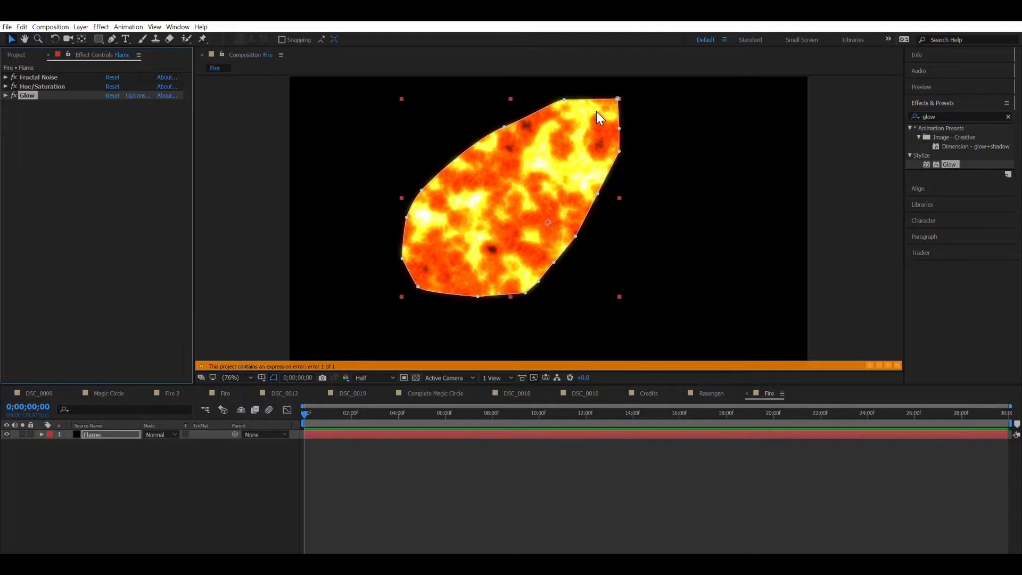
Step: Search 'turbulent dis' and apply Turbulent Displace to the Flame layer
{"action": "left_click", "coordinate": [955, 115]}
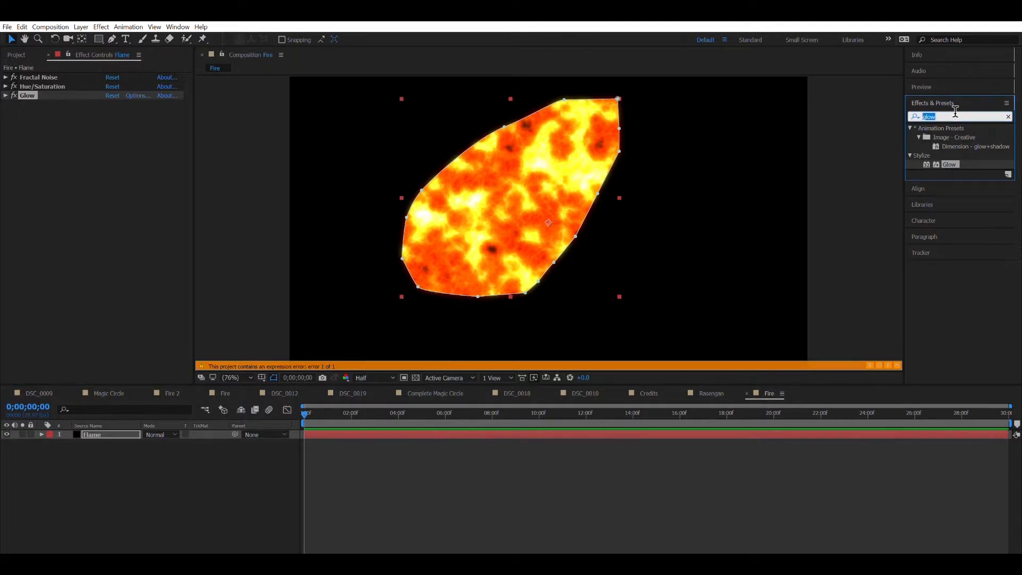
{"action": "type", "text": "turbul"}
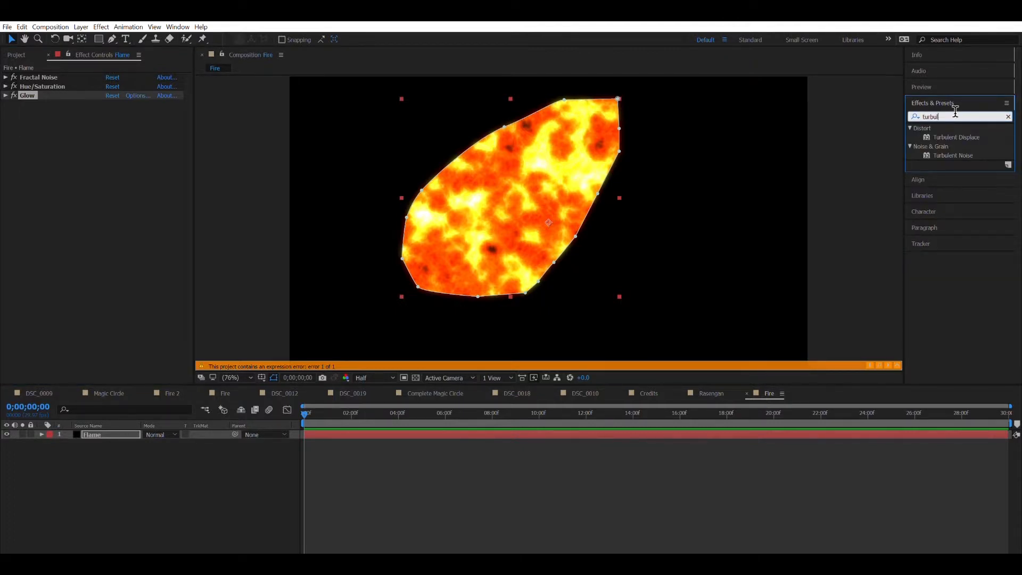
{"action": "type", "text": "ent dis"}
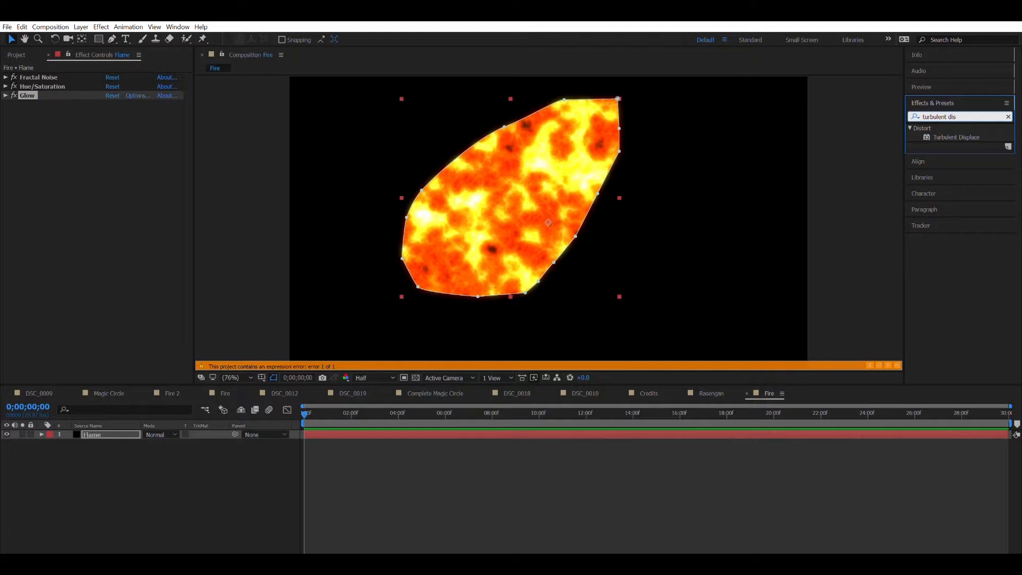
{"action": "double_click", "coordinate": [942, 137]}
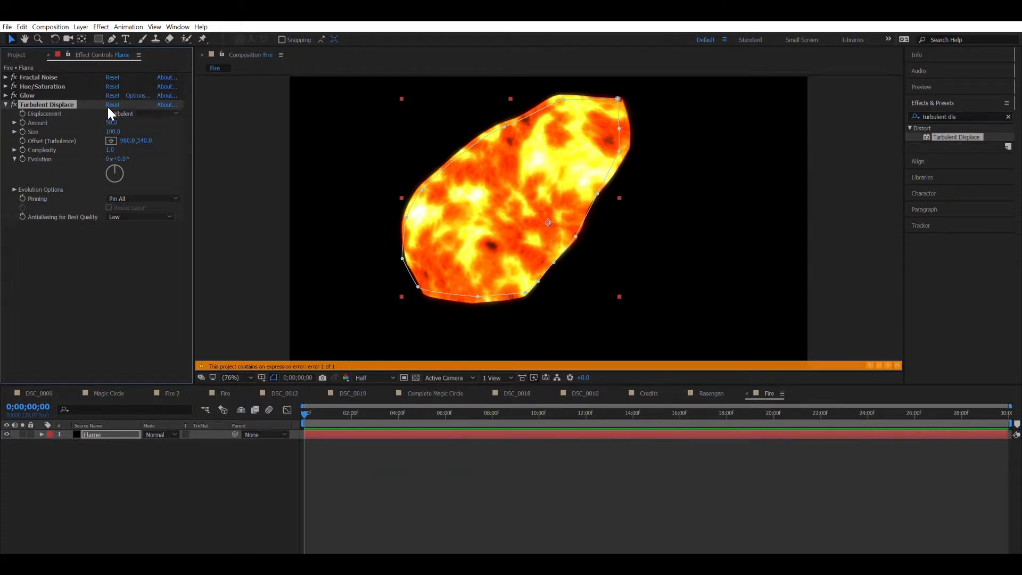
Step: Set Turbulent Displace Amount 13.8, Size 62 and Complexity 2, then collapse it
{"action": "left_click", "coordinate": [112, 122]}
{"action": "type", "text": "1"}
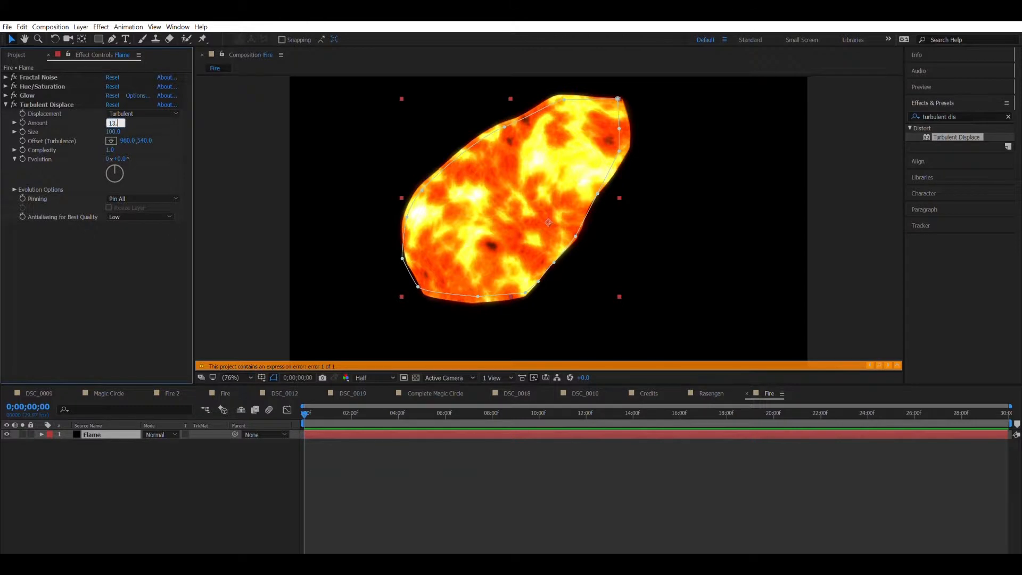
{"action": "type", "text": "3."}
{"action": "key", "text": "Return"}
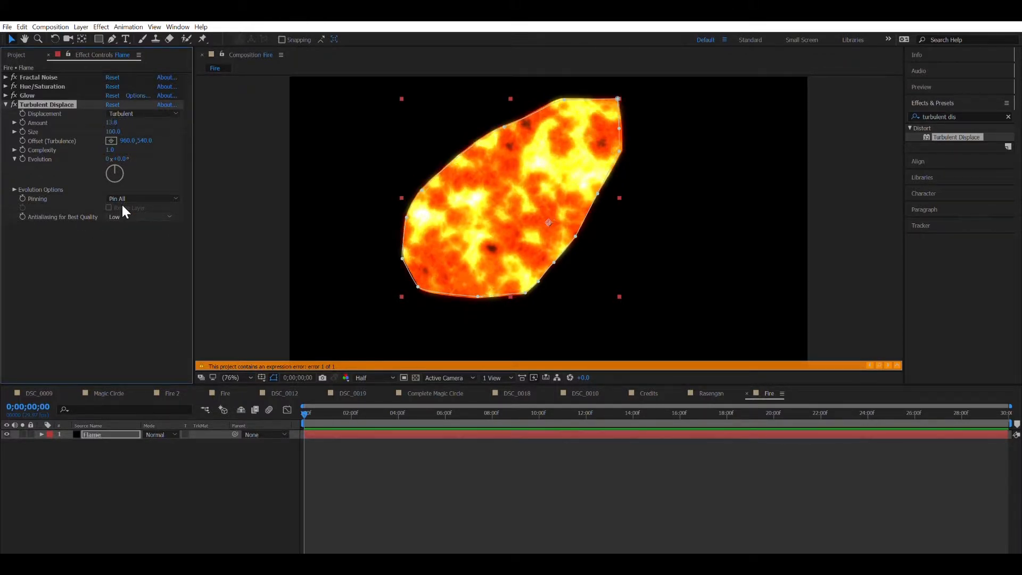
{"action": "left_click", "coordinate": [114, 131]}
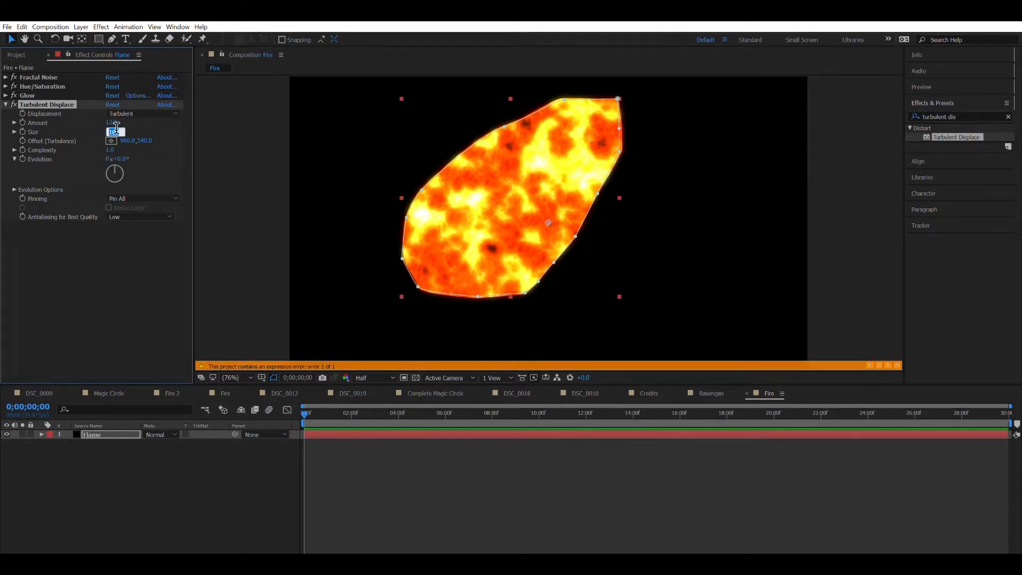
{"action": "type", "text": "62.9"}
{"action": "key", "text": "Return"}
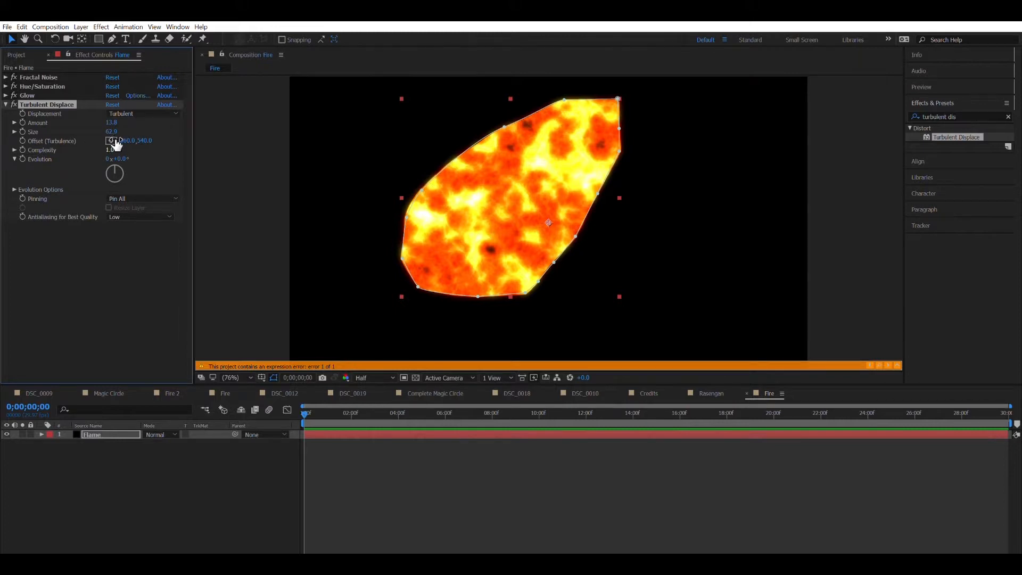
{"action": "left_click", "coordinate": [115, 147]}
{"action": "type", "text": "2.1"}
{"action": "key", "text": "Return"}
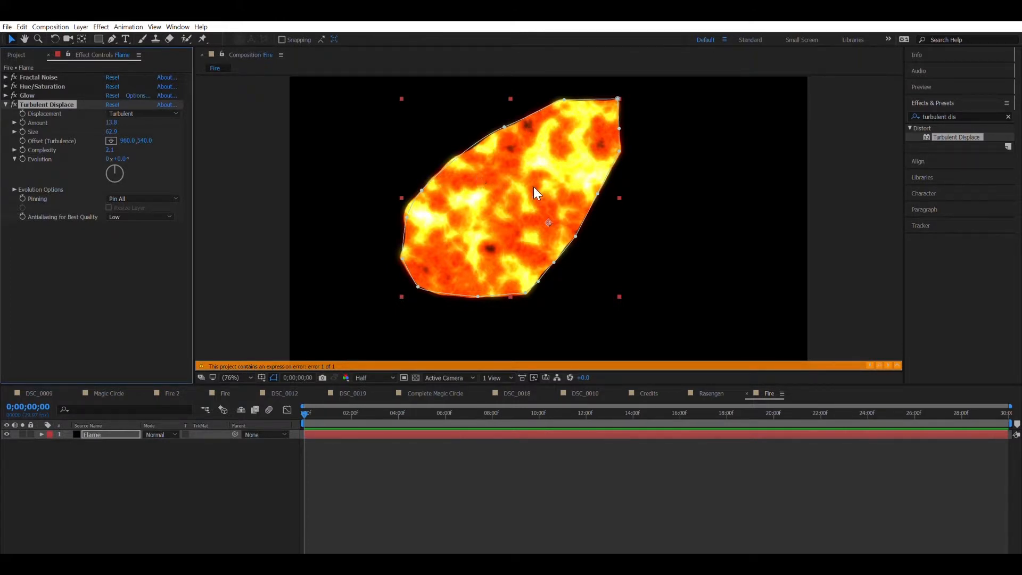
{"action": "left_click", "coordinate": [6, 104]}
Step: Search 'roughen' and apply Roughen Edges to the Flame layer
{"action": "left_click", "coordinate": [941, 117]}
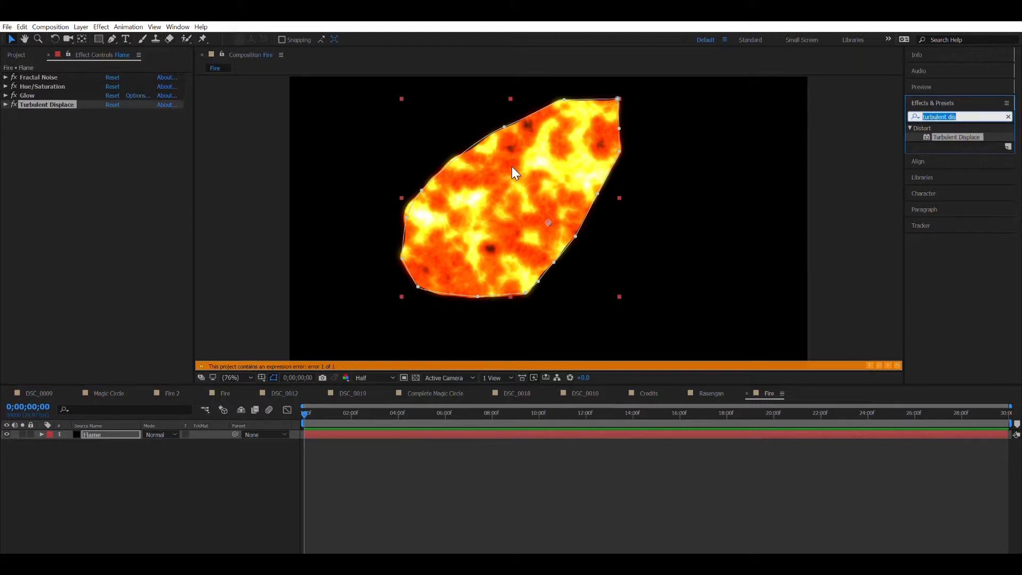
{"action": "key", "text": "BackSpace"}
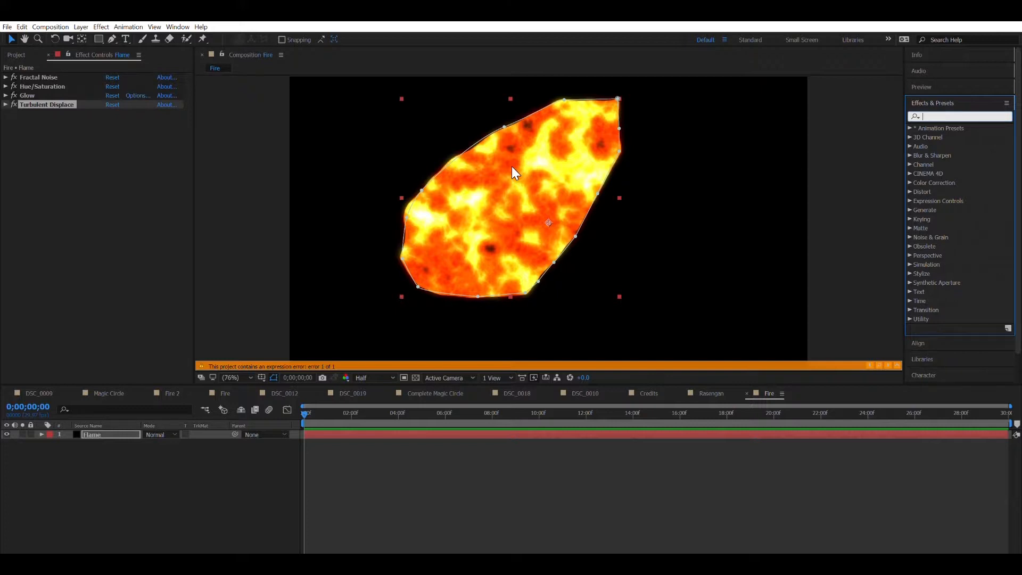
{"action": "type", "text": "roughen e"}
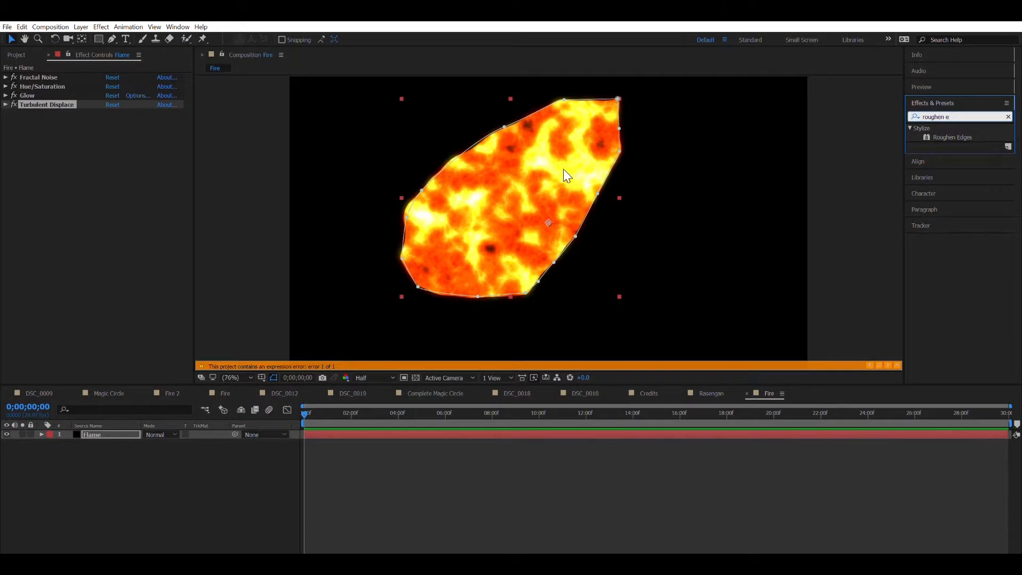
{"action": "left_click_drag", "start_coordinate": [960, 136], "coordinate": [140, 163]}
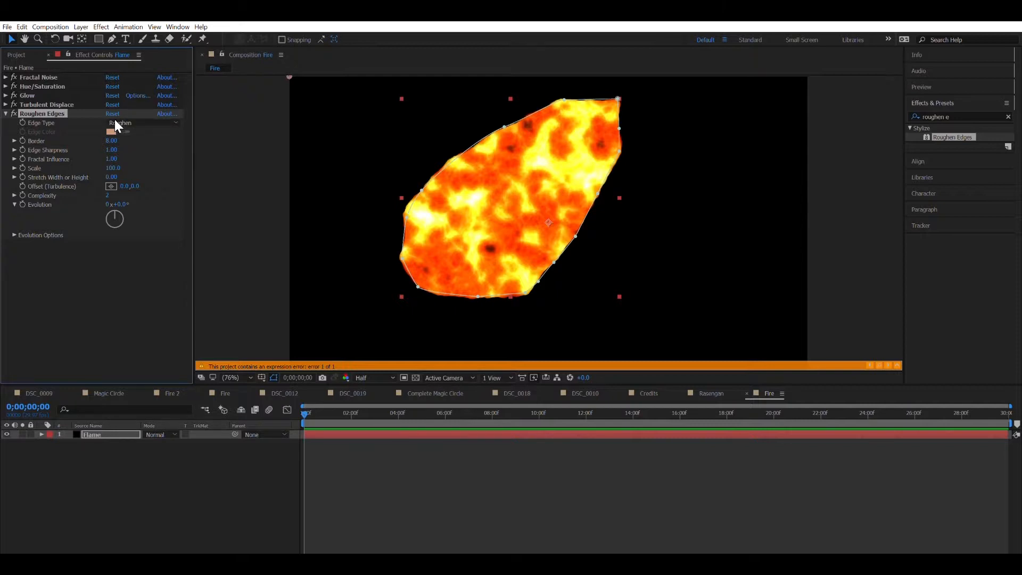
Step: Set Roughen Edges Border 246, Edge Sharpness 0.67 and Scale 157
{"action": "left_click", "coordinate": [111, 140]}
{"action": "type", "text": "246"}
{"action": "key", "text": "Return"}
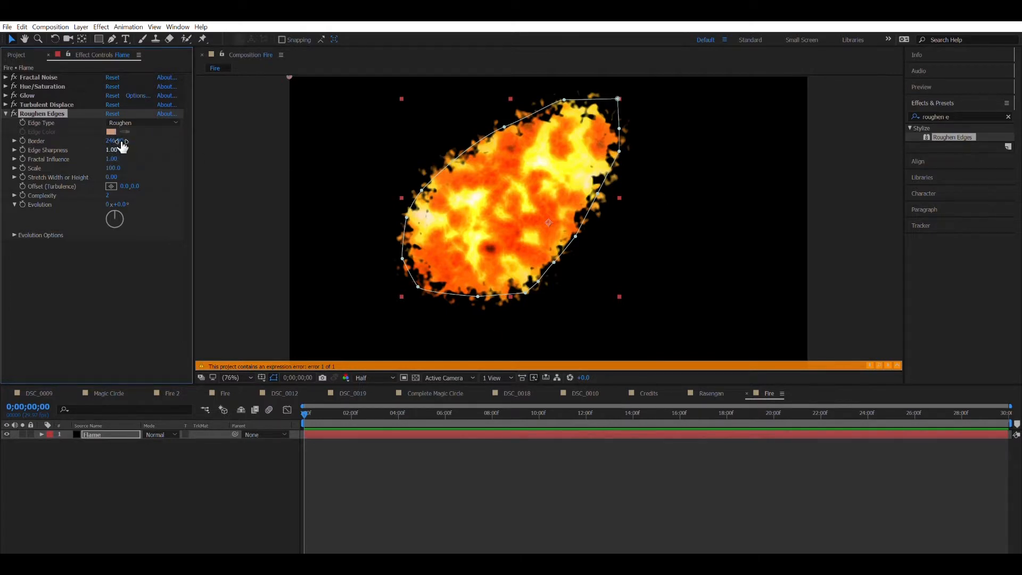
{"action": "left_click", "coordinate": [115, 149]}
{"action": "type", "text": ".67"}
{"action": "key", "text": "Return"}
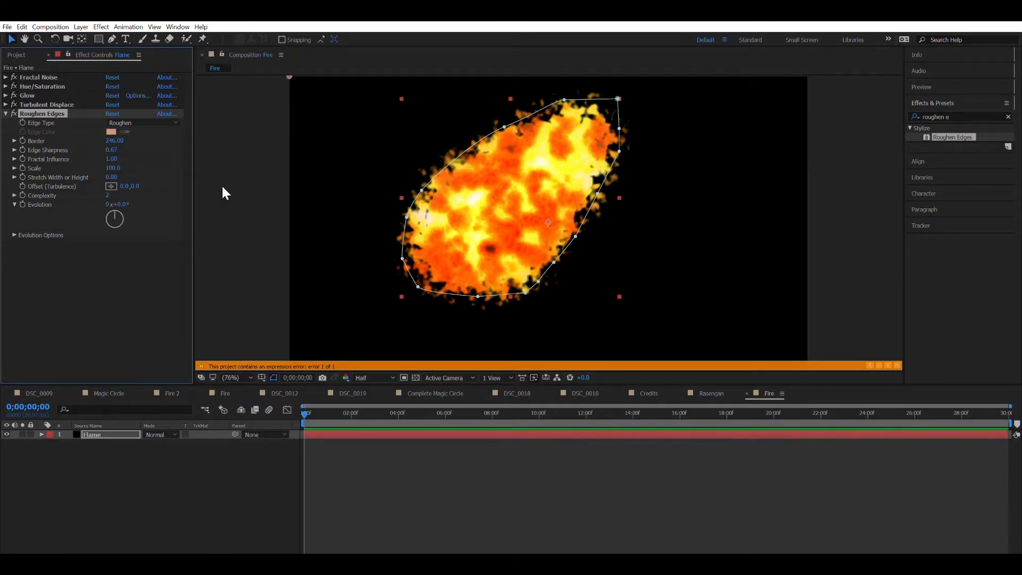
{"action": "left_click", "coordinate": [112, 168]}
{"action": "type", "text": "157"}
{"action": "key", "text": "Return"}
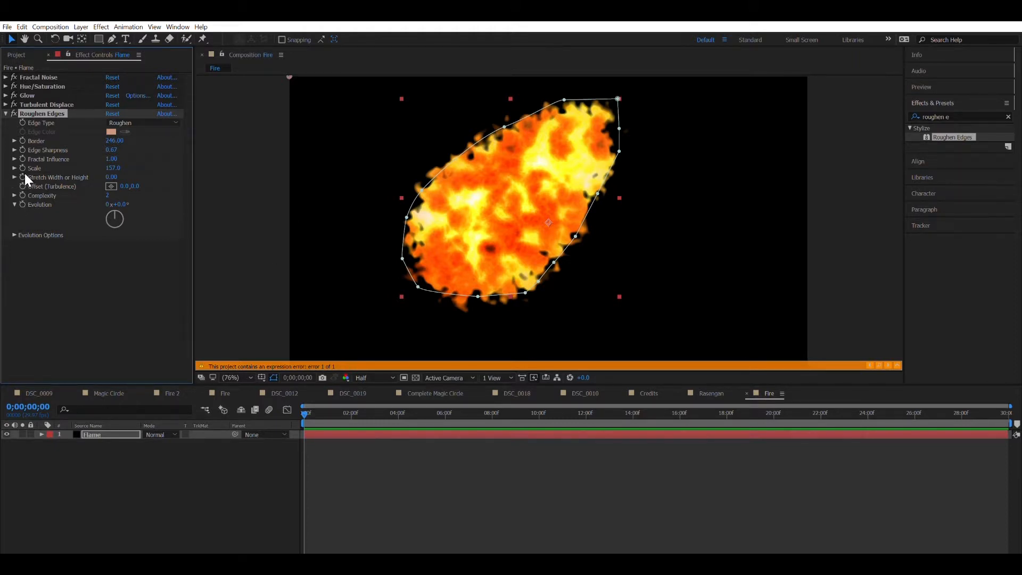
Step: Shift the roughen offset up-right at a later time, then preview from the start
{"action": "scroll", "coordinate": [513, 212], "scroll_direction": "down", "scroll_amount": 6}
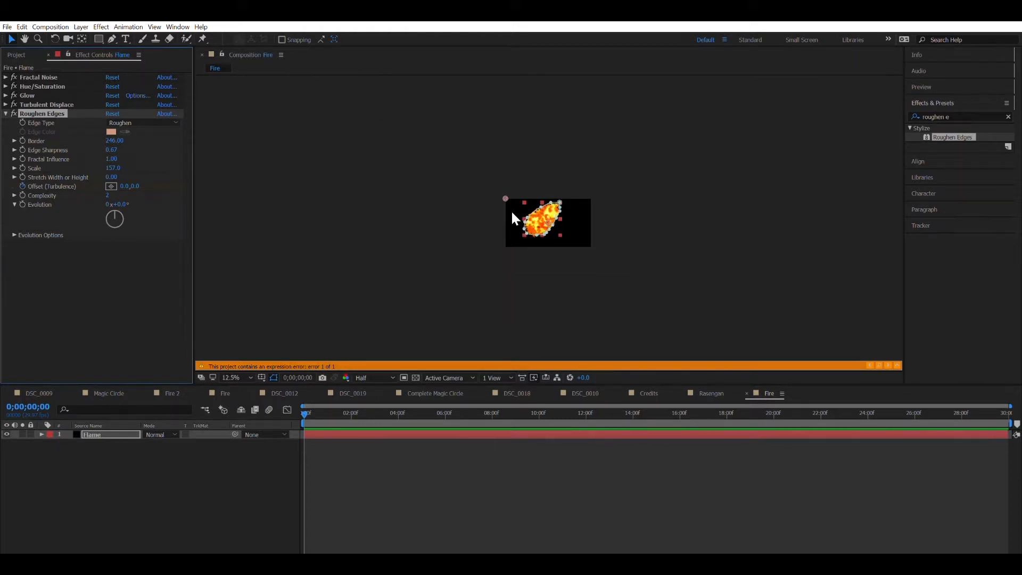
{"action": "left_click_drag", "start_coordinate": [315, 403], "coordinate": [1011, 403]}
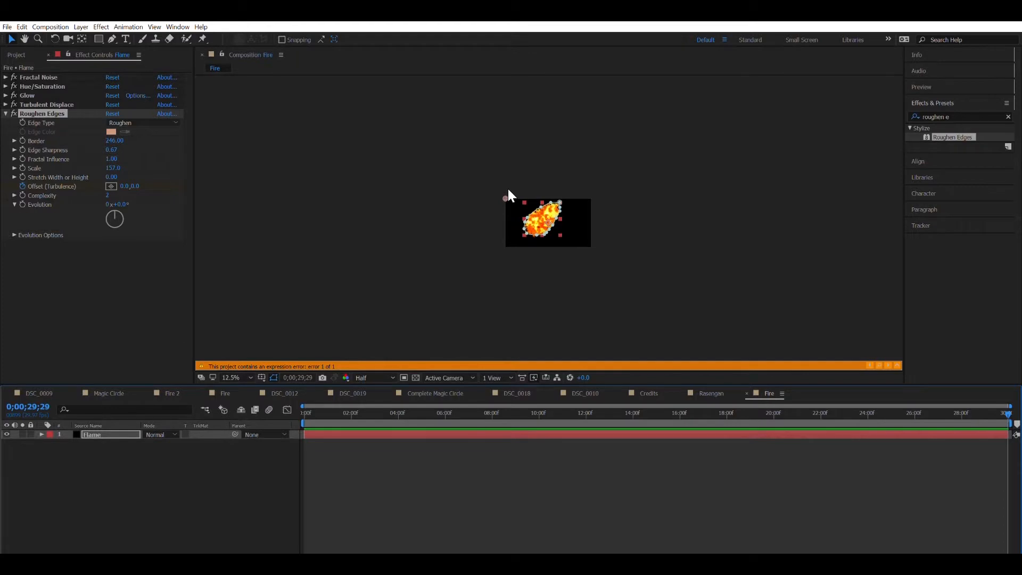
{"action": "left_click_drag", "start_coordinate": [506, 198], "coordinate": [575, 144]}
{"action": "left_click", "coordinate": [308, 406]}
{"action": "left_click_drag", "start_coordinate": [307, 406], "coordinate": [301, 407]}
{"action": "scroll", "coordinate": [379, 288], "scroll_direction": "up", "scroll_amount": 2}
{"action": "key", "text": "space"}
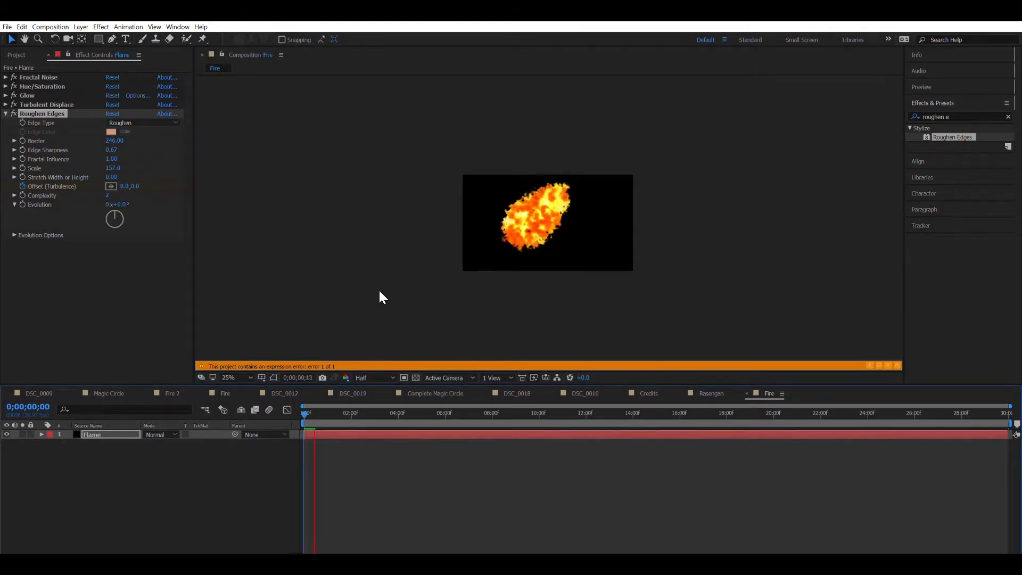
{"action": "scroll", "coordinate": [378, 288], "scroll_direction": "down", "scroll_amount": 1}
{"action": "key", "text": "space"}
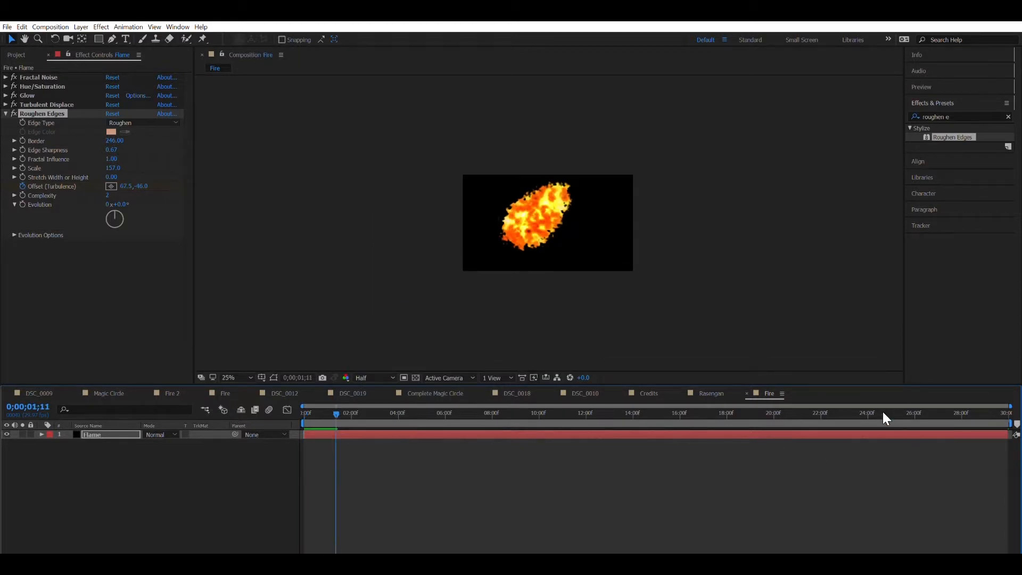
Step: End the Flame layer at 12;01 and delete the stray end Offset keyframe
{"action": "left_click_drag", "start_coordinate": [845, 406], "coordinate": [1011, 409]}
{"action": "scroll", "coordinate": [644, 162], "scroll_direction": "down", "scroll_amount": 3}
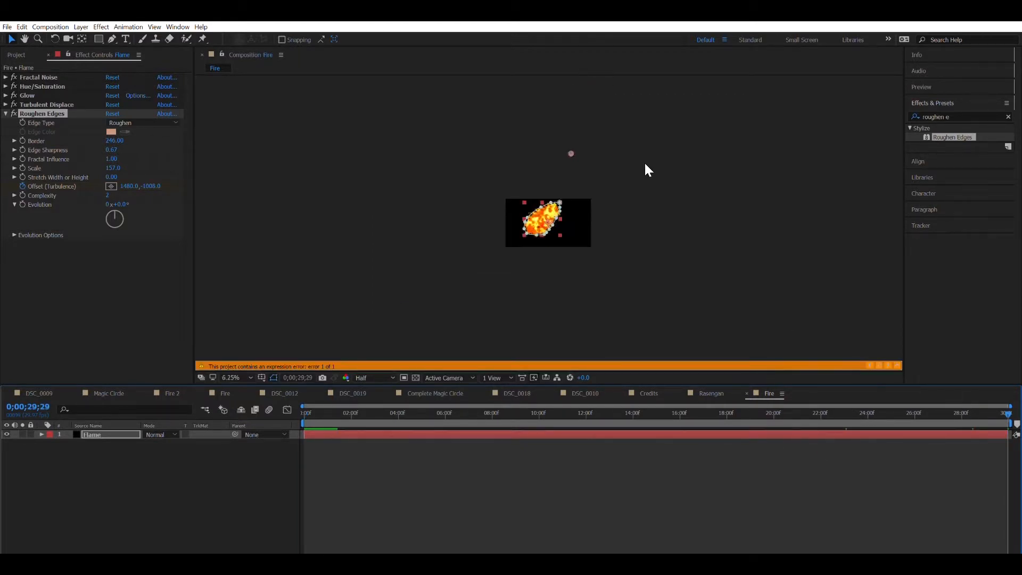
{"action": "left_click_drag", "start_coordinate": [602, 408], "coordinate": [586, 407]}
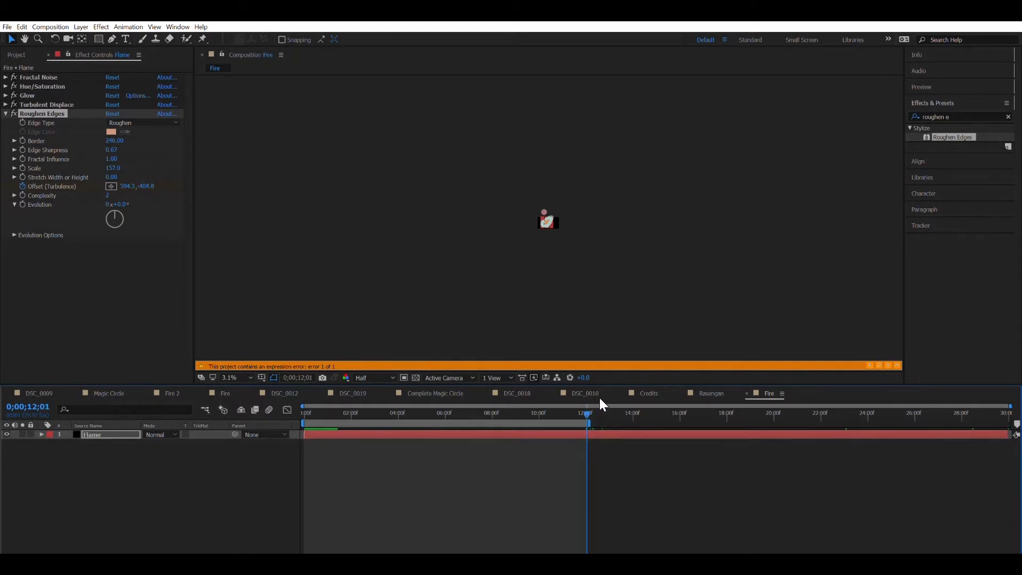
{"action": "left_click_drag", "start_coordinate": [1013, 434], "coordinate": [592, 426]}
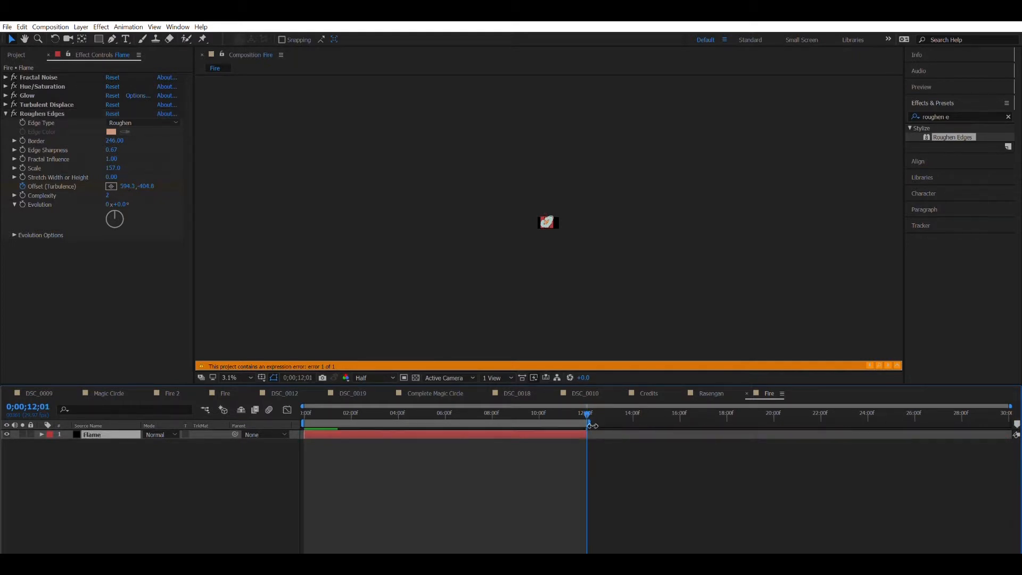
{"action": "key", "text": "u"}
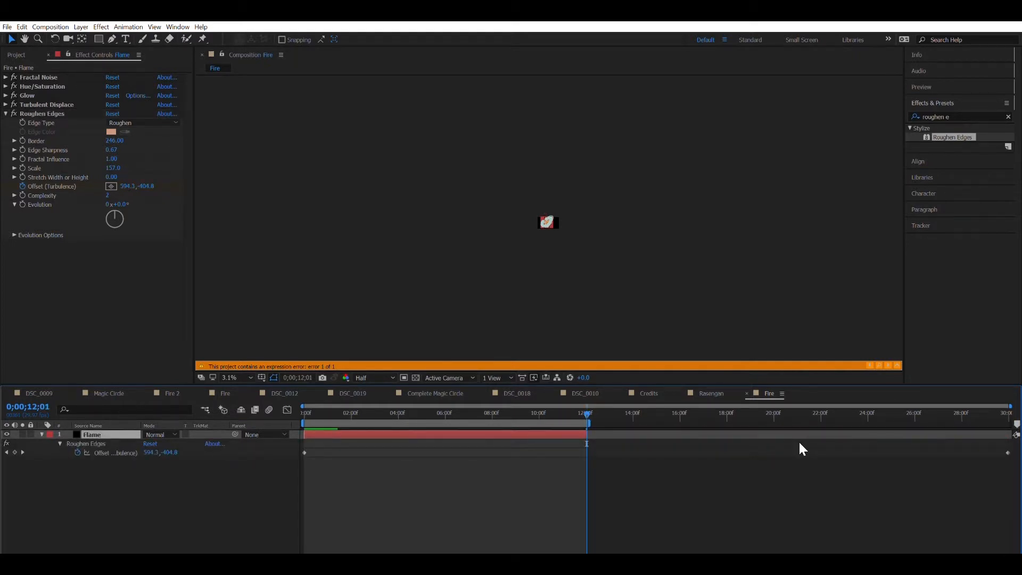
{"action": "left_click", "coordinate": [1012, 453]}
{"action": "left_click", "coordinate": [1008, 452]}
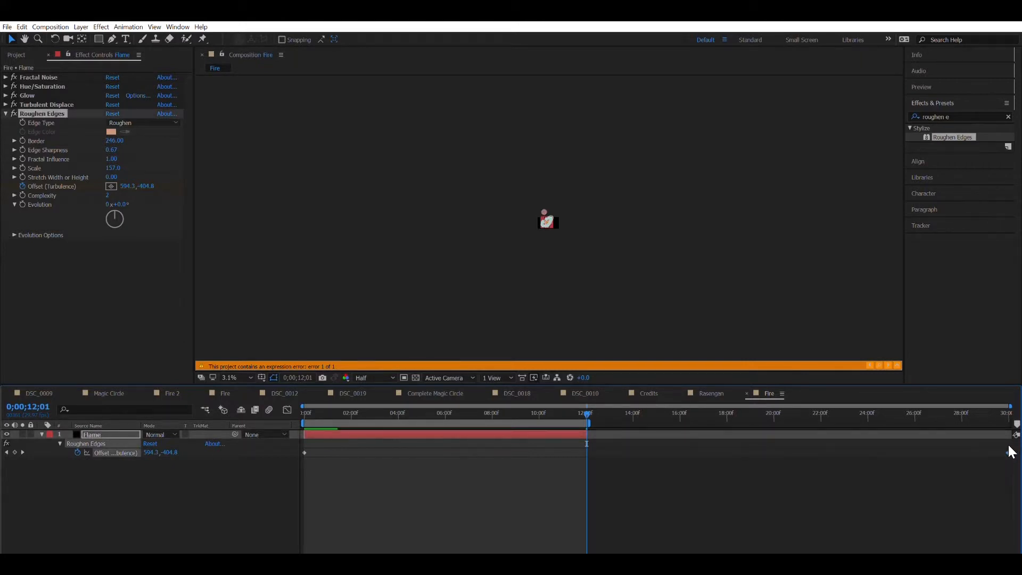
{"action": "key", "text": "Delete"}
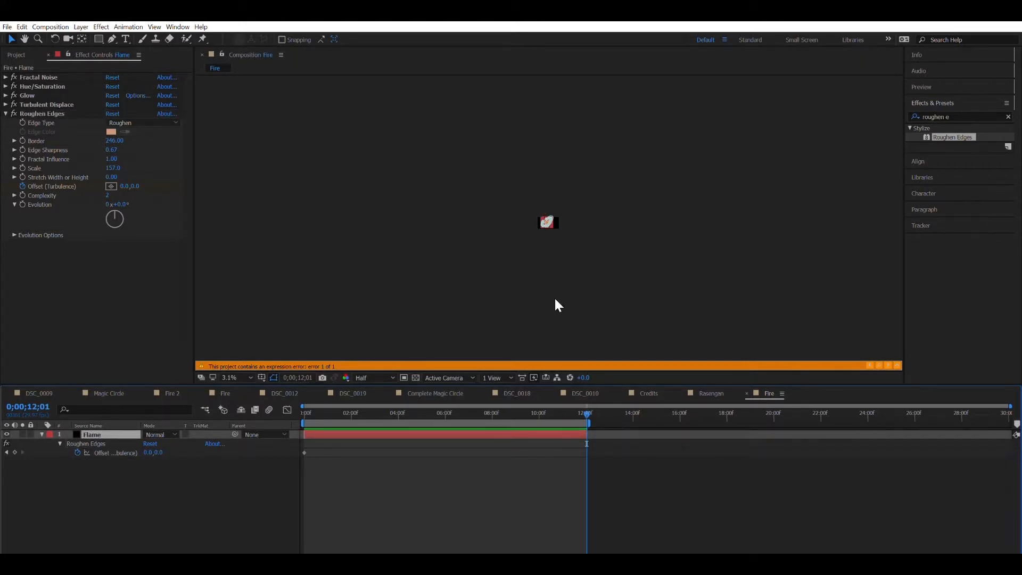
Step: Push the turbulence offset far up-right at 12;01 and preview from the start
{"action": "left_click", "coordinate": [95, 441]}
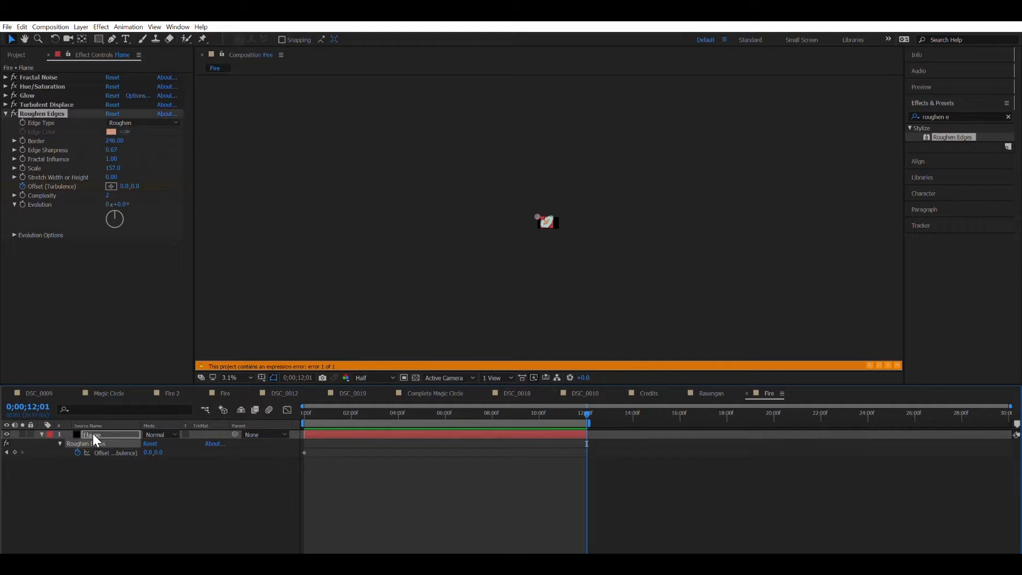
{"action": "left_click_drag", "start_coordinate": [537, 215], "coordinate": [592, 153]}
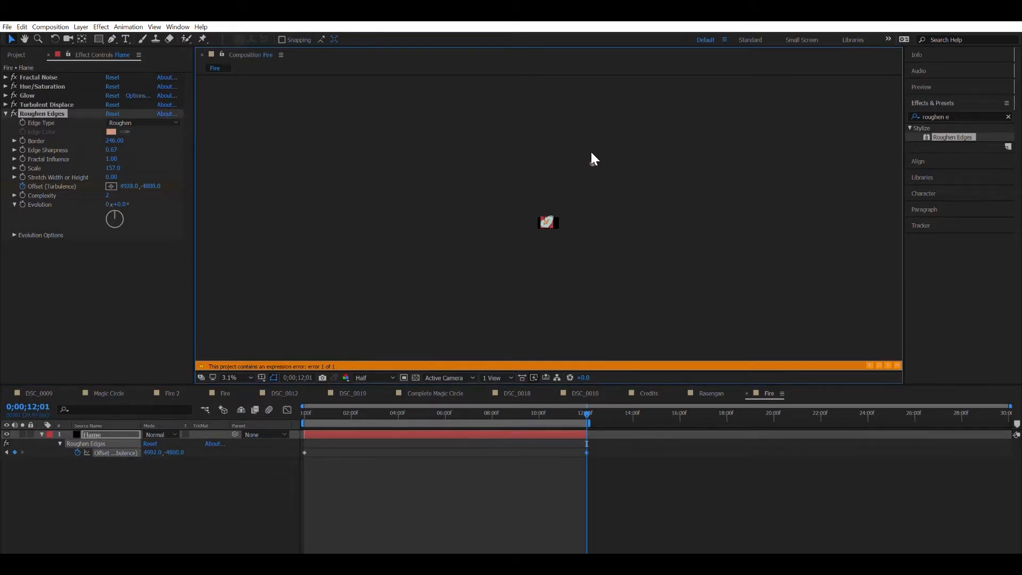
{"action": "scroll", "coordinate": [590, 153], "scroll_direction": "up", "scroll_amount": 3}
{"action": "scroll", "coordinate": [593, 158], "scroll_direction": "up", "scroll_amount": 1}
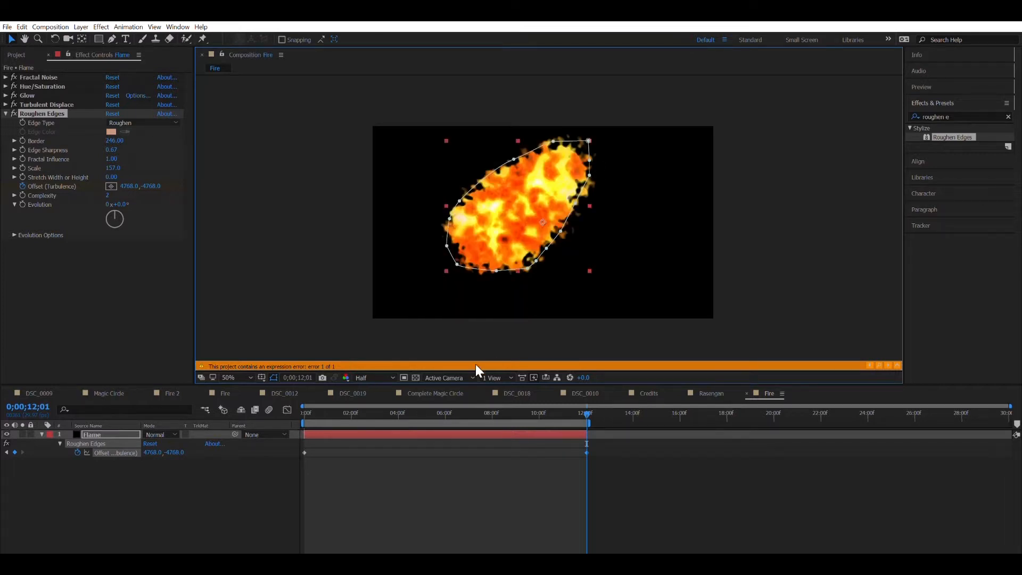
{"action": "left_click_drag", "start_coordinate": [323, 412], "coordinate": [269, 370]}
{"action": "key", "text": "space"}
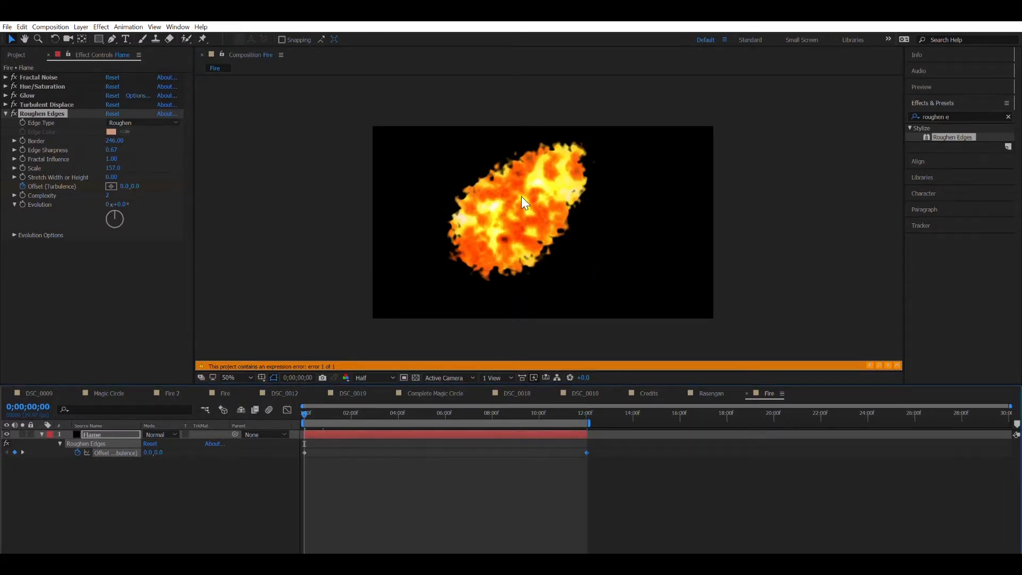
{"action": "scroll", "coordinate": [521, 196], "scroll_direction": "up", "scroll_amount": 2}
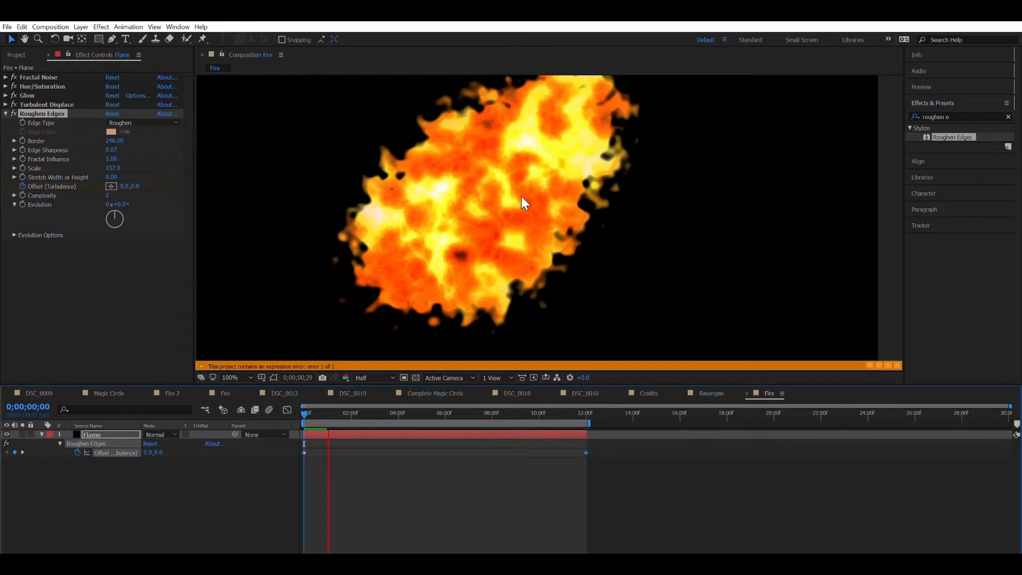
Step: Give Roughen Edges Evolution the expression time*200 and preview the churning flame from the start
{"action": "key", "text": "space"}
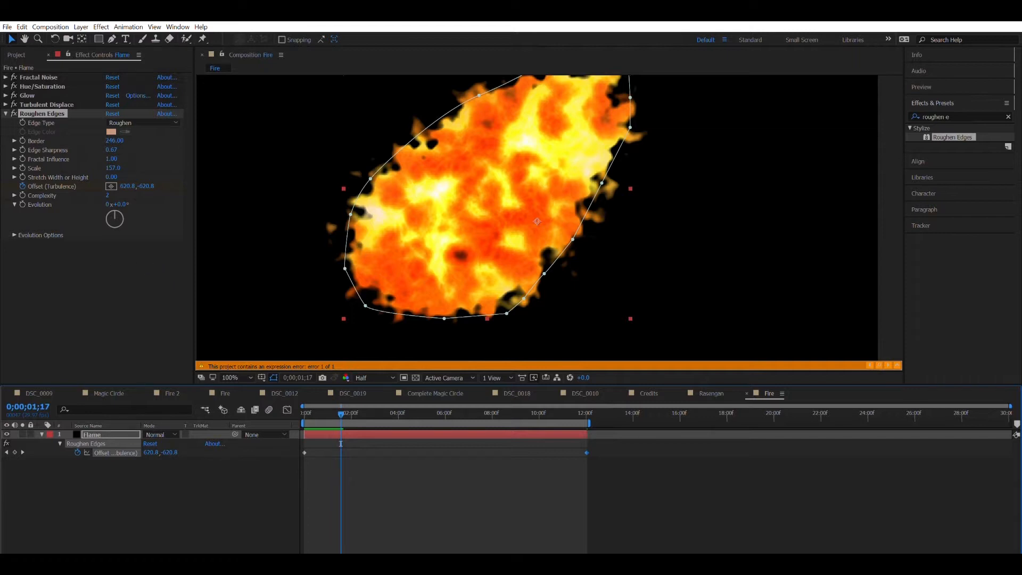
{"action": "left_click", "coordinate": [22, 204], "text": "alt"}
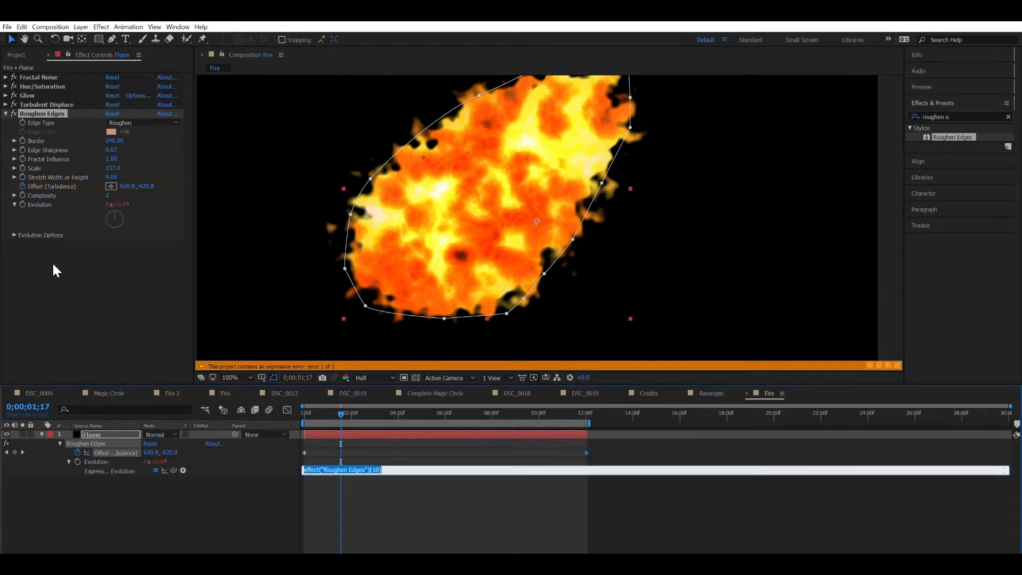
{"action": "key", "text": "BackSpace"}
{"action": "type", "text": "time"}
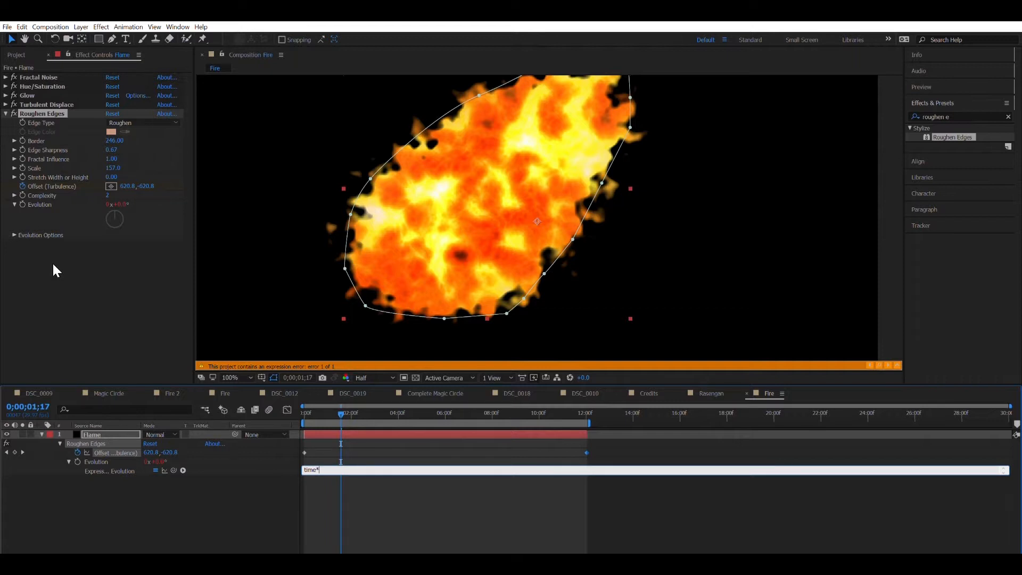
{"action": "type", "text": "*200"}
{"action": "left_click", "coordinate": [346, 480]}
{"action": "left_click", "coordinate": [303, 406]}
{"action": "key", "text": "space"}
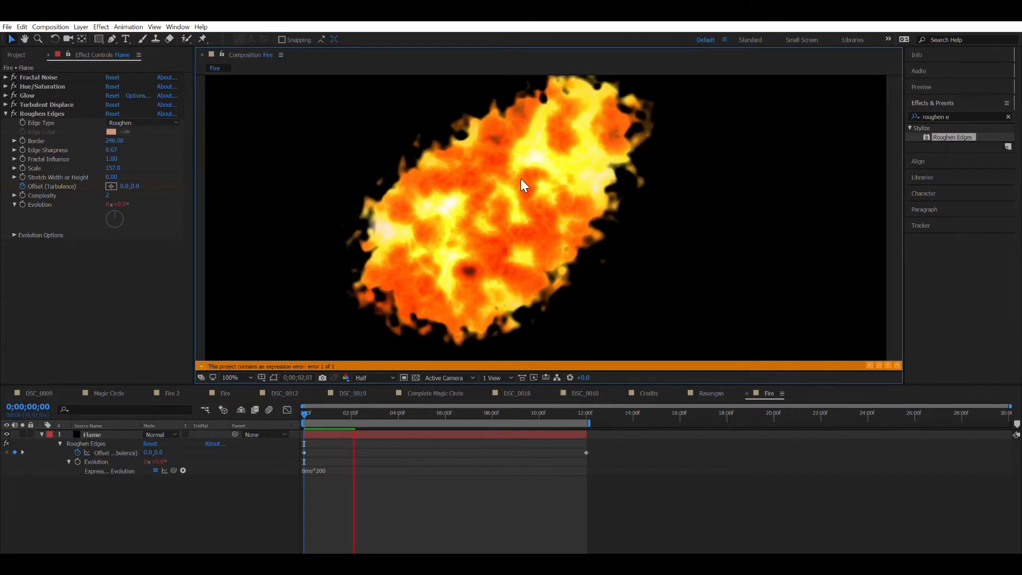
{"action": "key", "text": "space"}
Step: At 12;01, drag the Roughen Edges turbulence offset point far up and to the right
{"action": "key", "text": "Home"}
{"action": "key", "text": "space"}
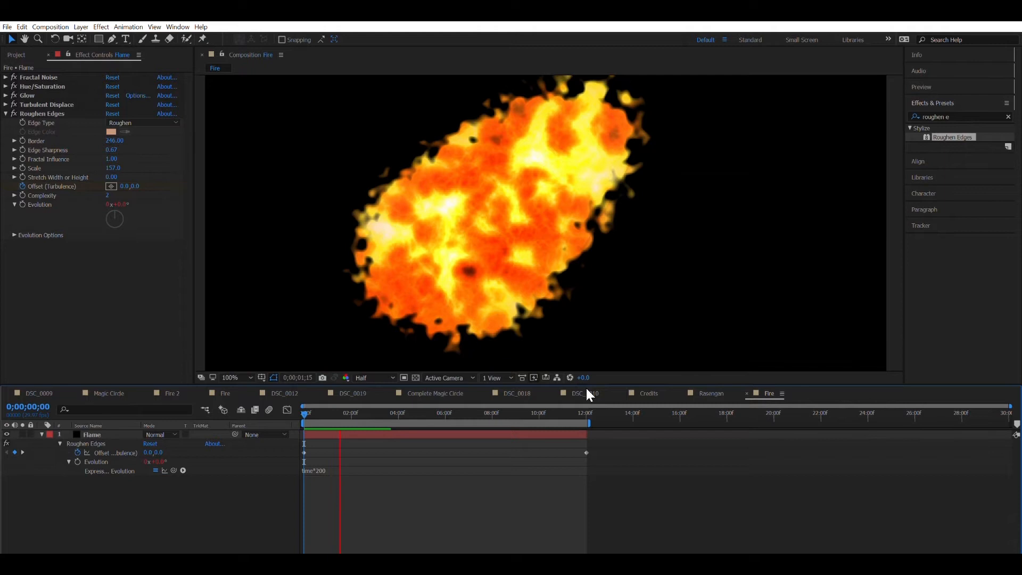
{"action": "left_click", "coordinate": [587, 411]}
{"action": "scroll", "coordinate": [557, 204], "scroll_direction": "down", "scroll_amount": 3}
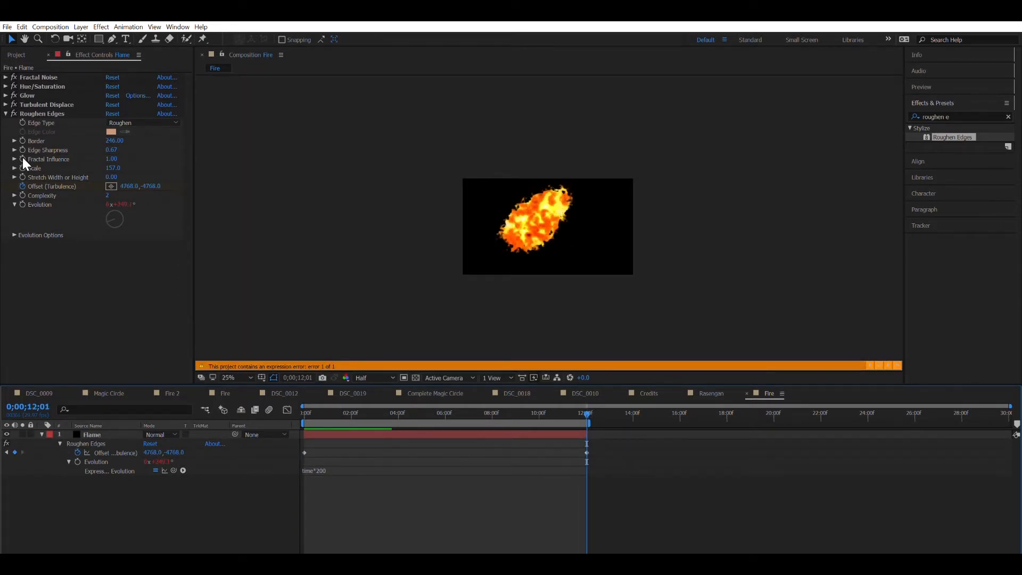
{"action": "scroll", "coordinate": [491, 155], "scroll_direction": "down", "scroll_amount": 5}
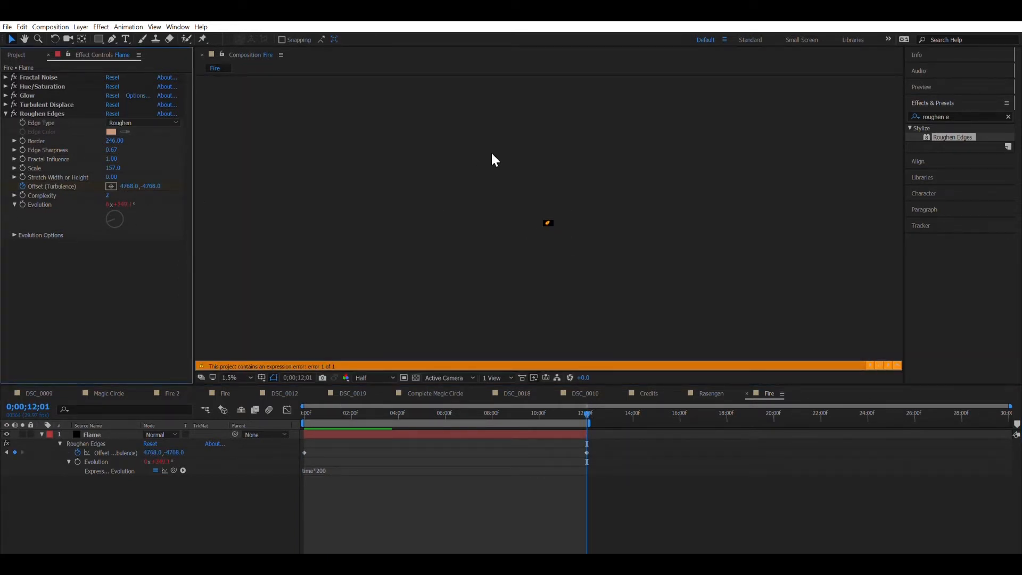
{"action": "left_click", "coordinate": [104, 443]}
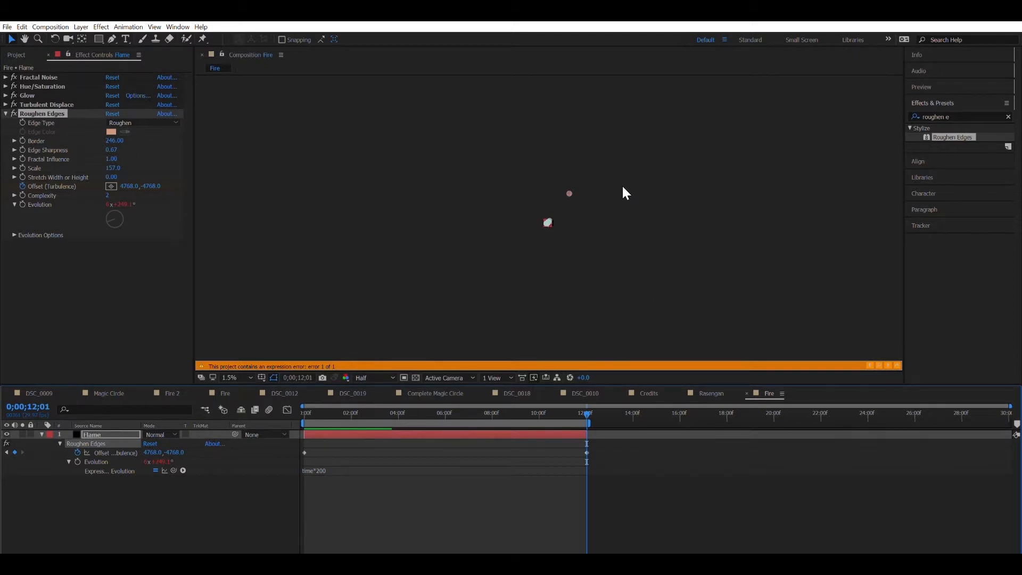
{"action": "left_click_drag", "start_coordinate": [568, 181], "coordinate": [589, 163]}
{"action": "scroll", "coordinate": [545, 203], "scroll_direction": "up", "scroll_amount": 7}
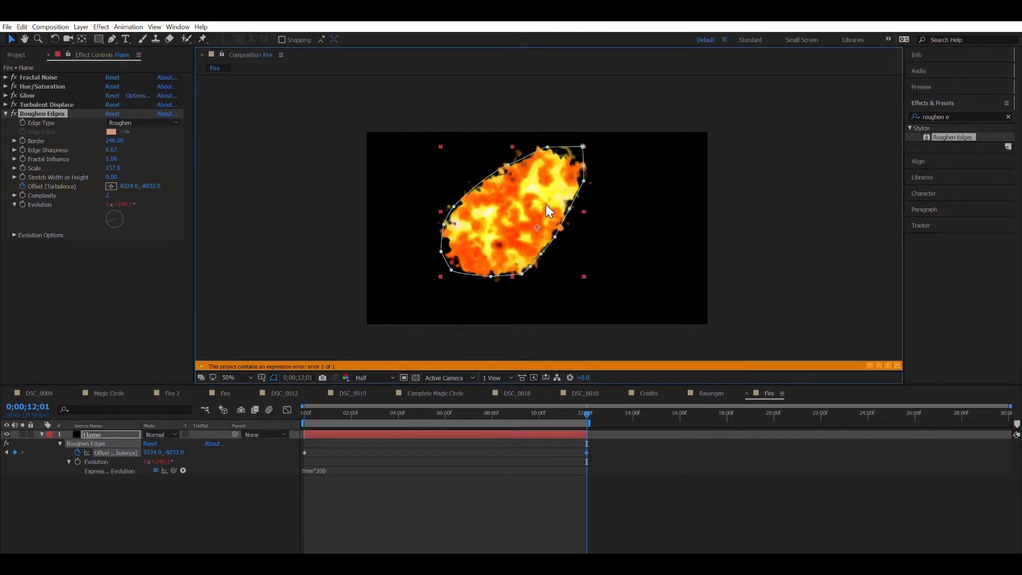
Step: Preview, then change the Evolution expression to time*400 and return the playhead to the start
{"action": "key", "text": "space"}
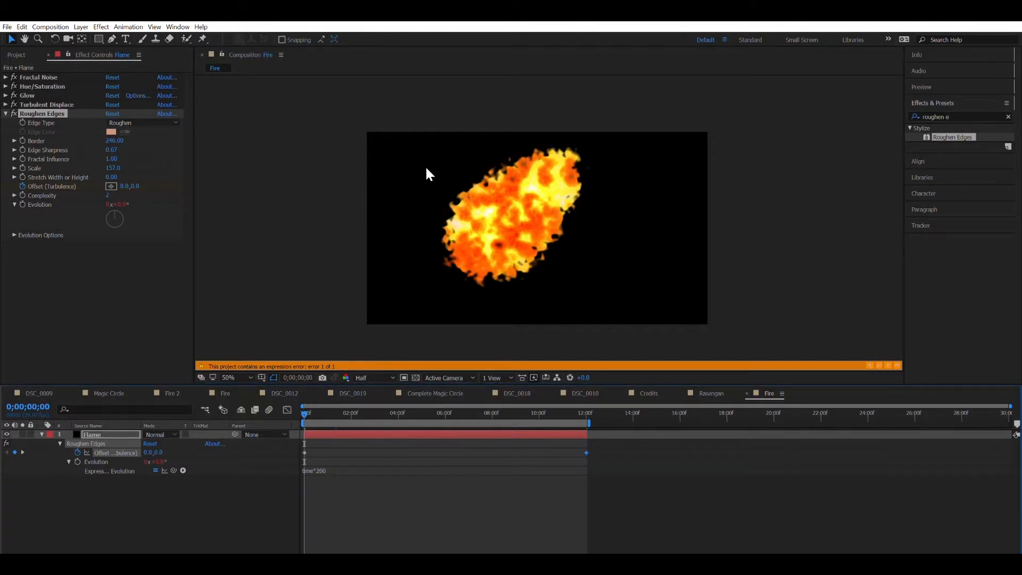
{"action": "scroll", "coordinate": [426, 167], "scroll_direction": "up", "scroll_amount": 1}
{"action": "scroll", "coordinate": [425, 167], "scroll_direction": "down", "scroll_amount": 1}
{"action": "scroll", "coordinate": [425, 167], "scroll_direction": "up", "scroll_amount": 1}
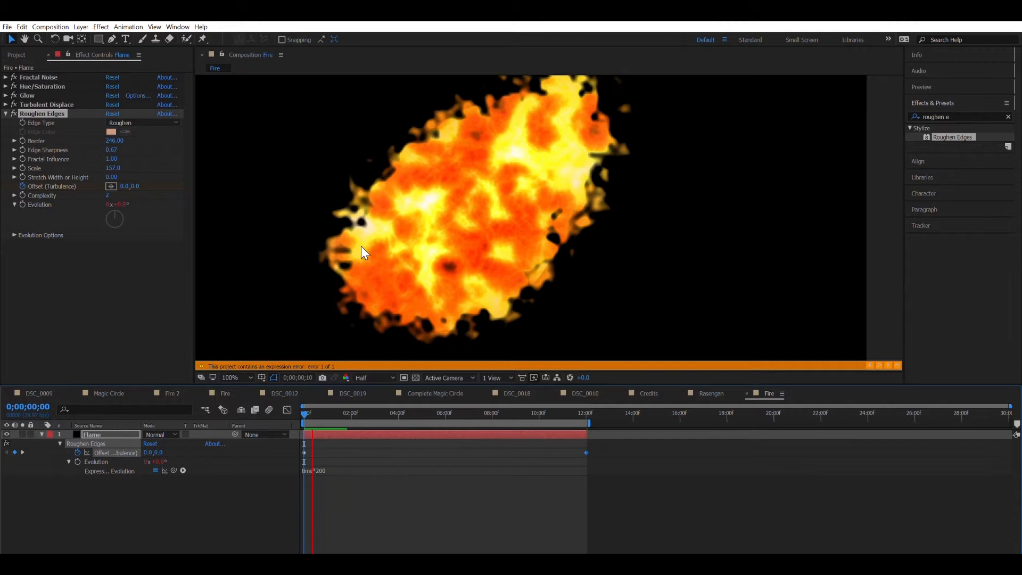
{"action": "key", "text": "space"}
{"action": "left_click", "coordinate": [334, 469]}
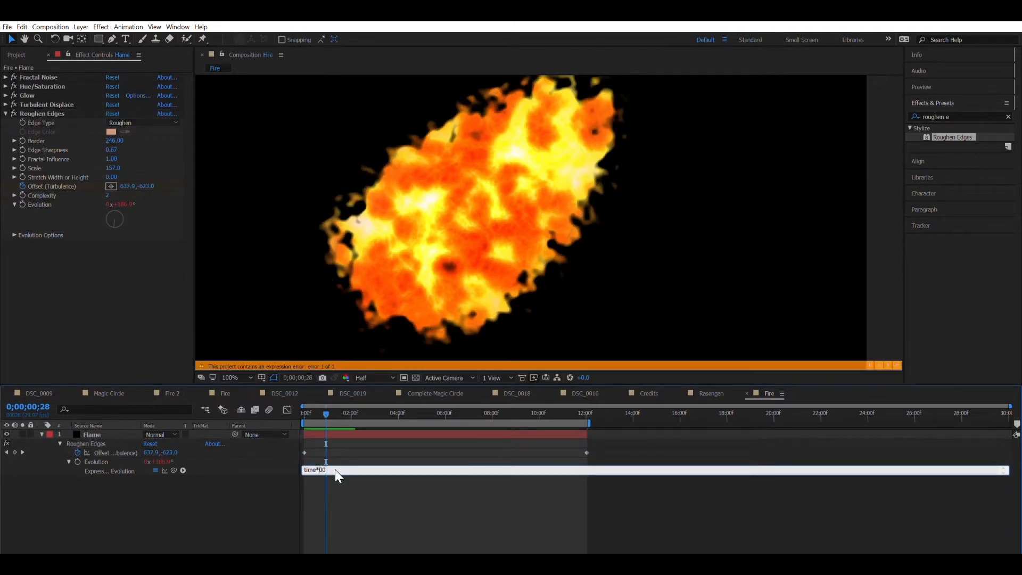
{"action": "left_click", "coordinate": [397, 500]}
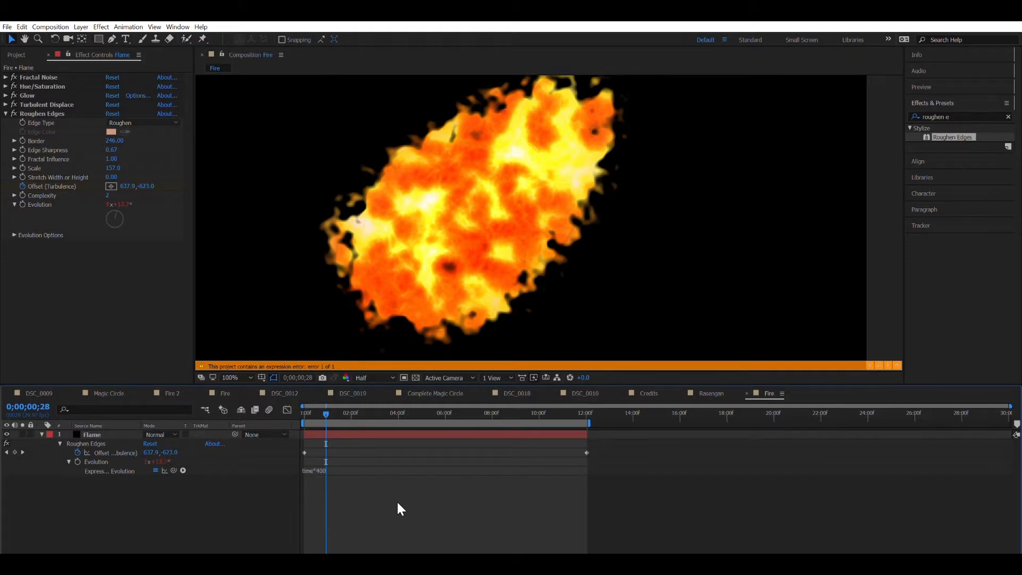
{"action": "left_click_drag", "start_coordinate": [327, 411], "coordinate": [292, 416]}
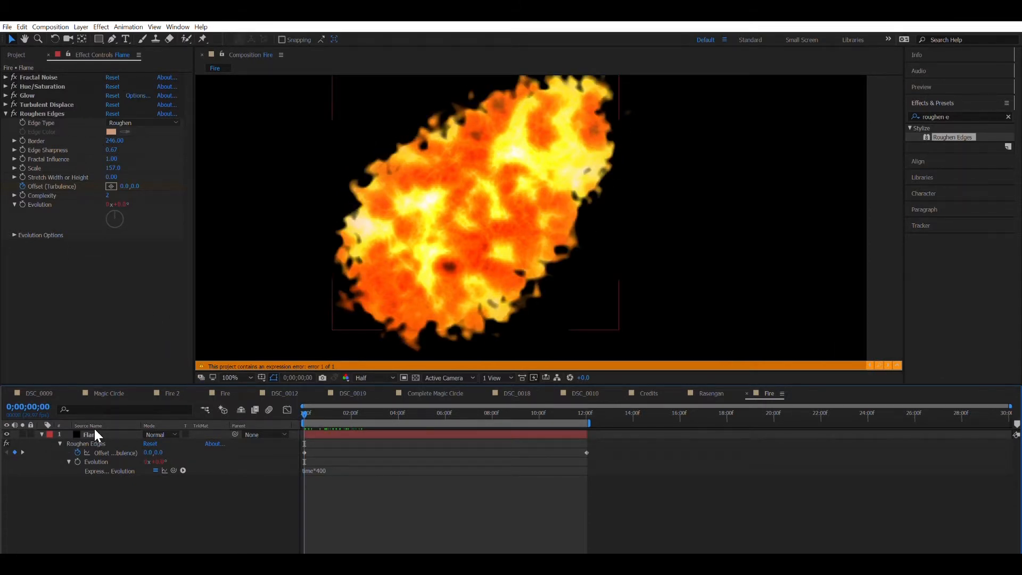
Step: Collapse Roughen Edges and apply a second Turbulent Displace to the flame layer
{"action": "left_click", "coordinate": [7, 108]}
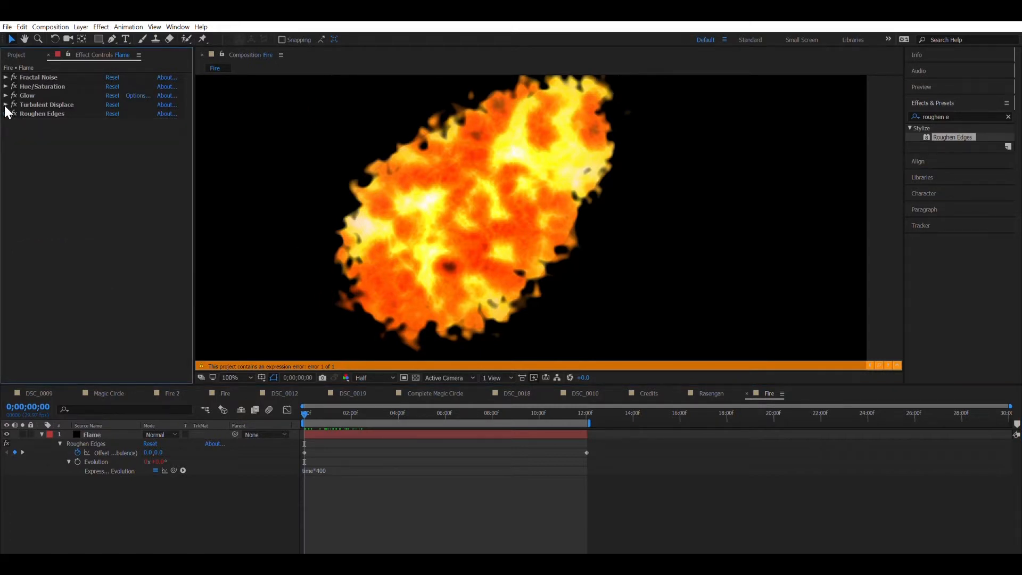
{"action": "left_click", "coordinate": [955, 115]}
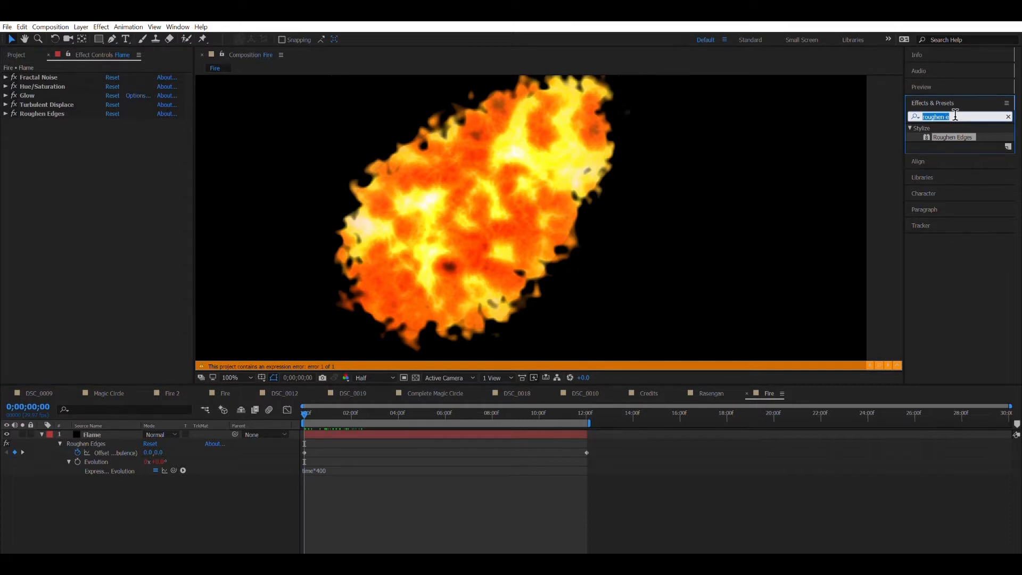
{"action": "type", "text": "turbe"}
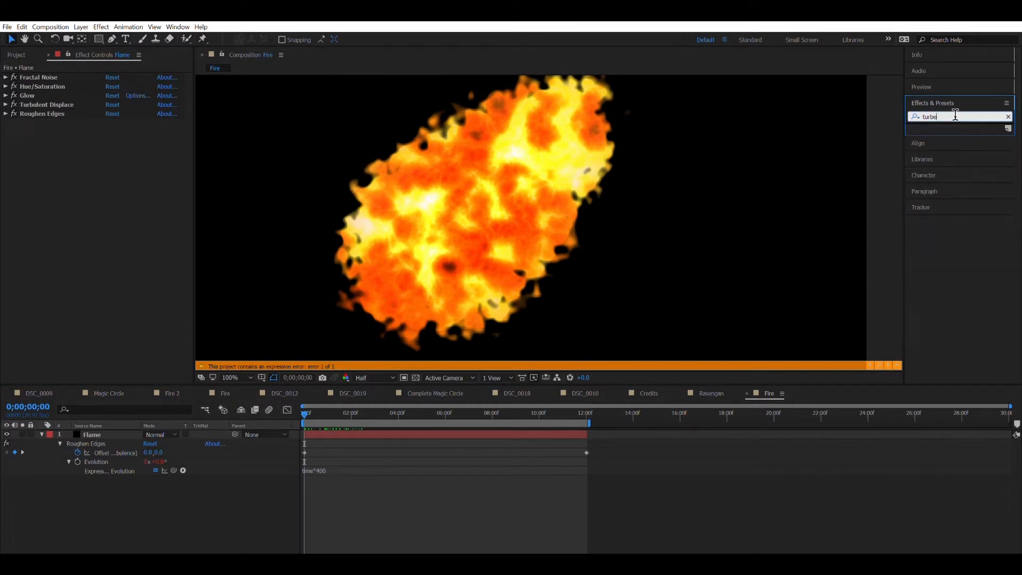
{"action": "key", "text": "BackSpace"}
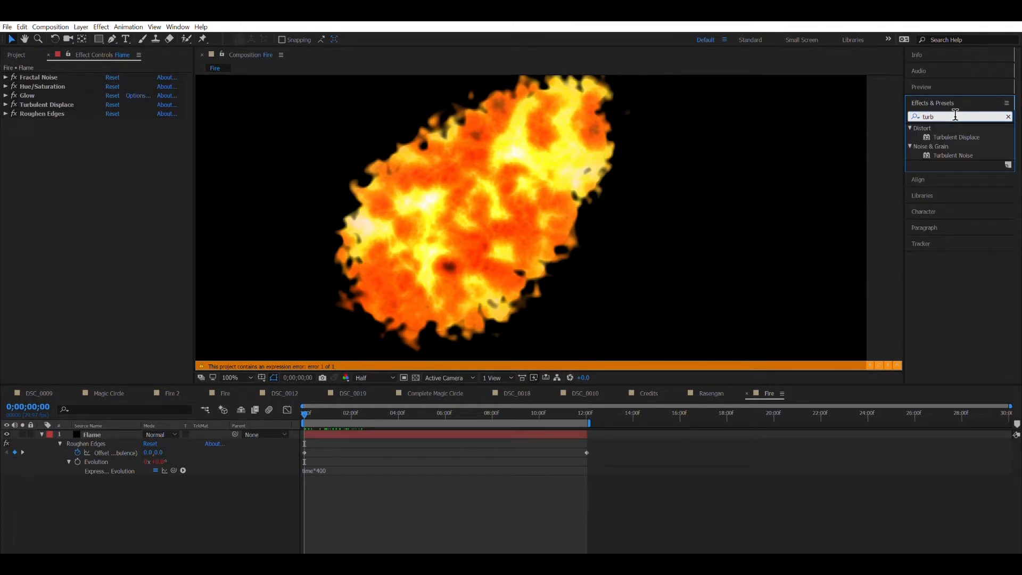
{"action": "left_click", "coordinate": [958, 136]}
{"action": "left_click_drag", "start_coordinate": [946, 128], "coordinate": [492, 173]}
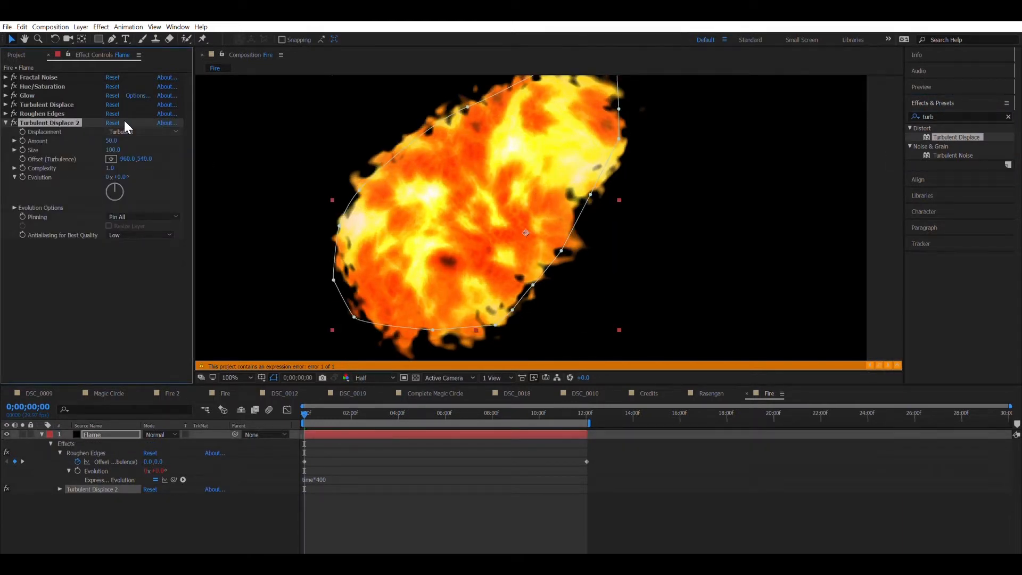
Step: Set Turbulent Displace 2 to Amount 55, Size 39 and Complexity 9.3, then collapse it
{"action": "left_click", "coordinate": [111, 141]}
{"action": "type", "text": "55"}
{"action": "key", "text": "Return"}
{"action": "left_click", "coordinate": [120, 149]}
{"action": "type", "text": "39"}
{"action": "key", "text": "Return"}
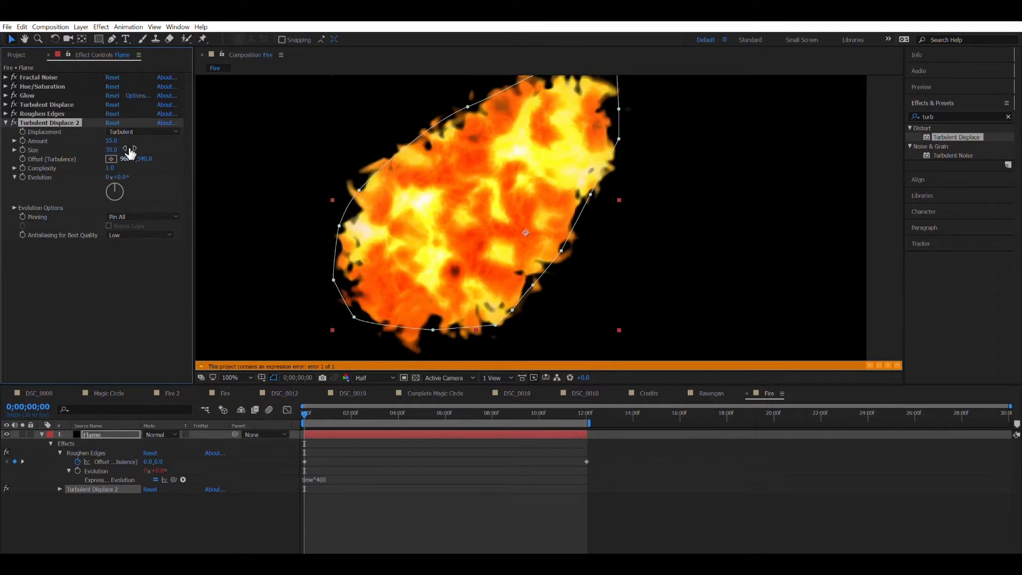
{"action": "key", "text": "space"}
{"action": "key", "text": "space"}
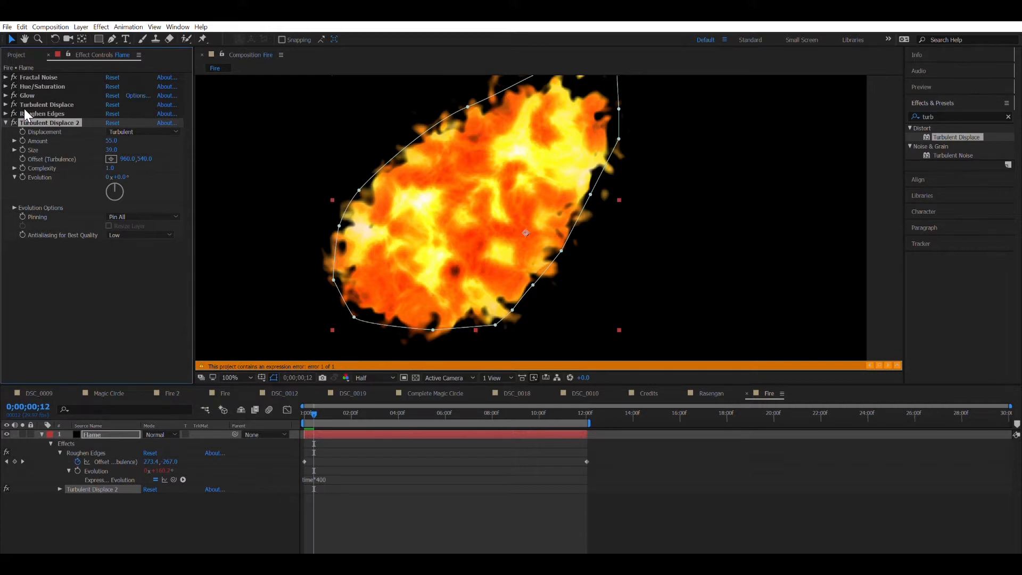
{"action": "type", "text": "9.3"}
{"action": "key", "text": "Return"}
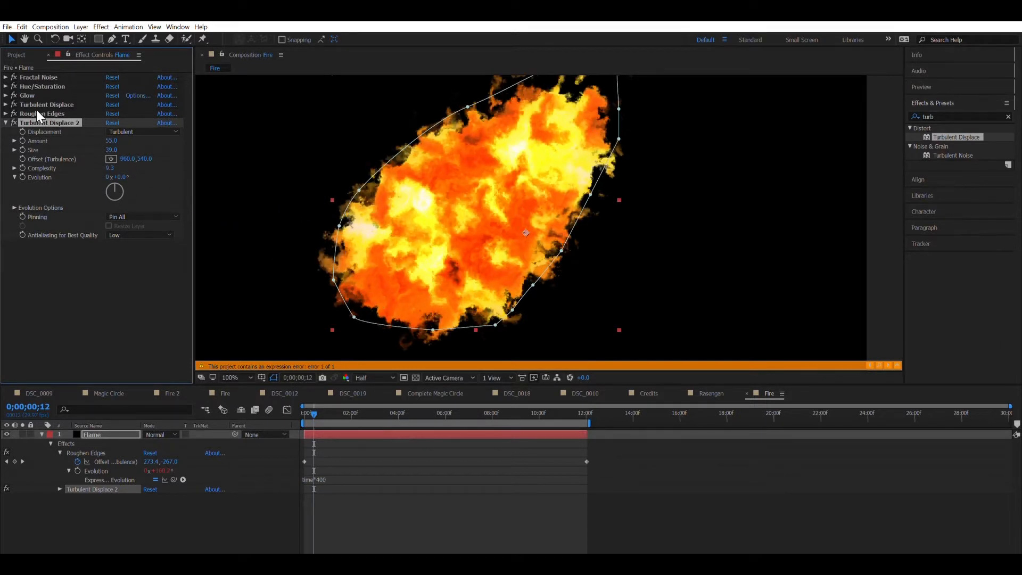
{"action": "left_click", "coordinate": [5, 123]}
{"action": "left_click", "coordinate": [942, 115]}
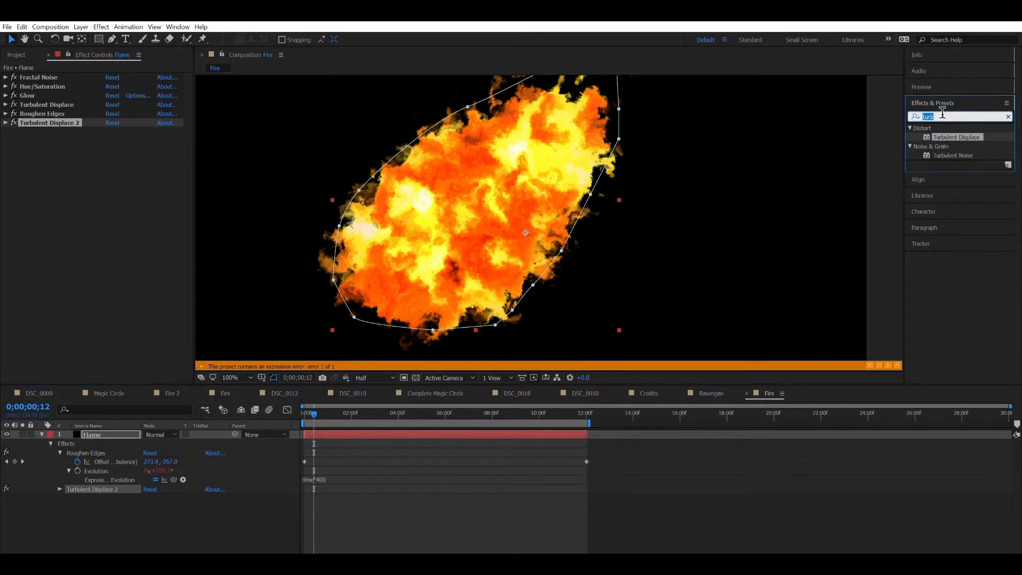
Step: Apply a second Glow to the flame with Glow Radius 212 and Glow Intensity 1.5
{"action": "key", "text": "BackSpace"}
{"action": "type", "text": "glow"}
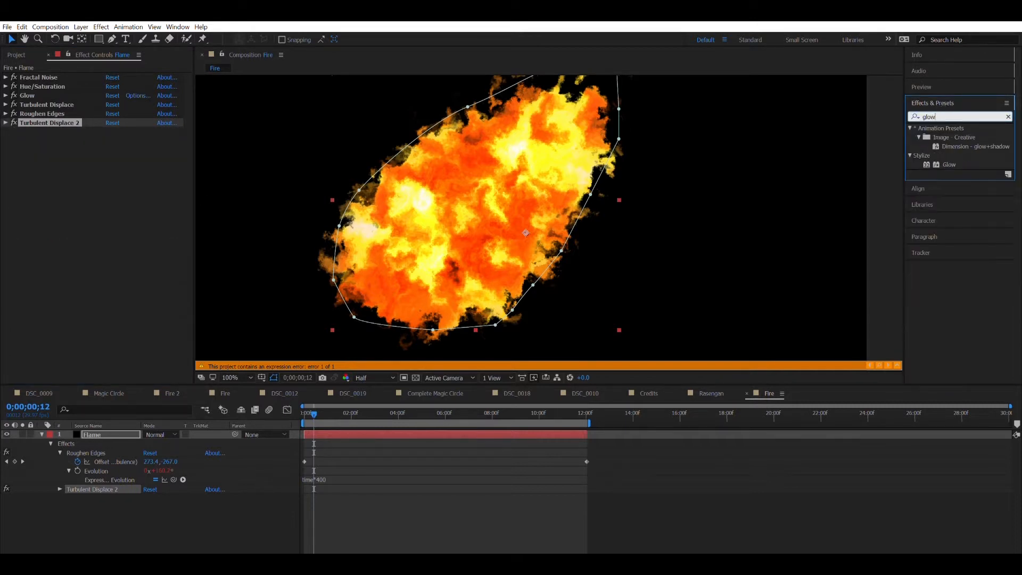
{"action": "left_click_drag", "start_coordinate": [949, 165], "coordinate": [490, 173]}
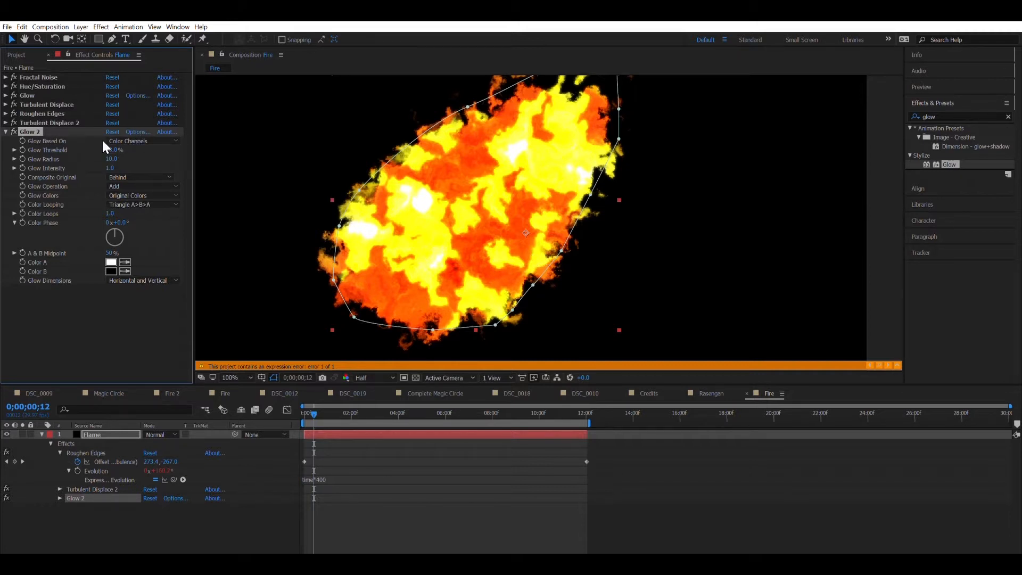
{"action": "type", "text": "12"}
{"action": "key", "text": "Return"}
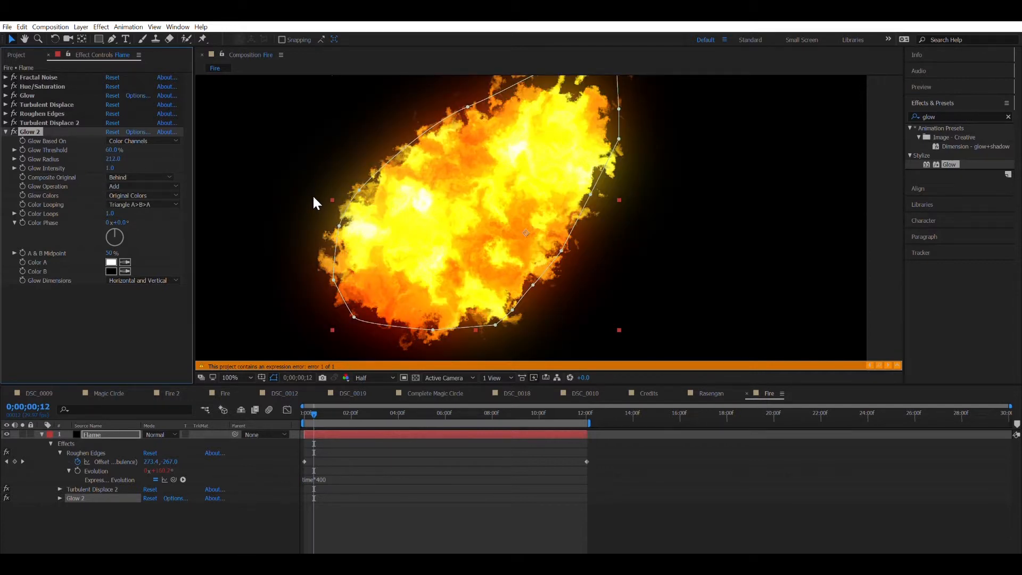
{"action": "left_click_drag", "start_coordinate": [112, 159], "coordinate": [142, 160]}
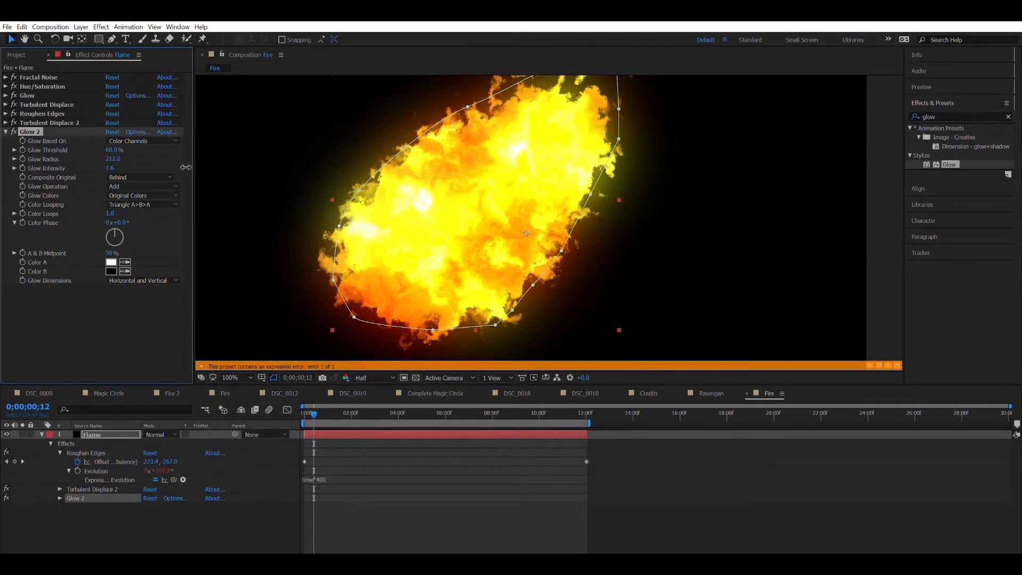
{"action": "left_click_drag", "start_coordinate": [157, 177], "coordinate": [184, 173]}
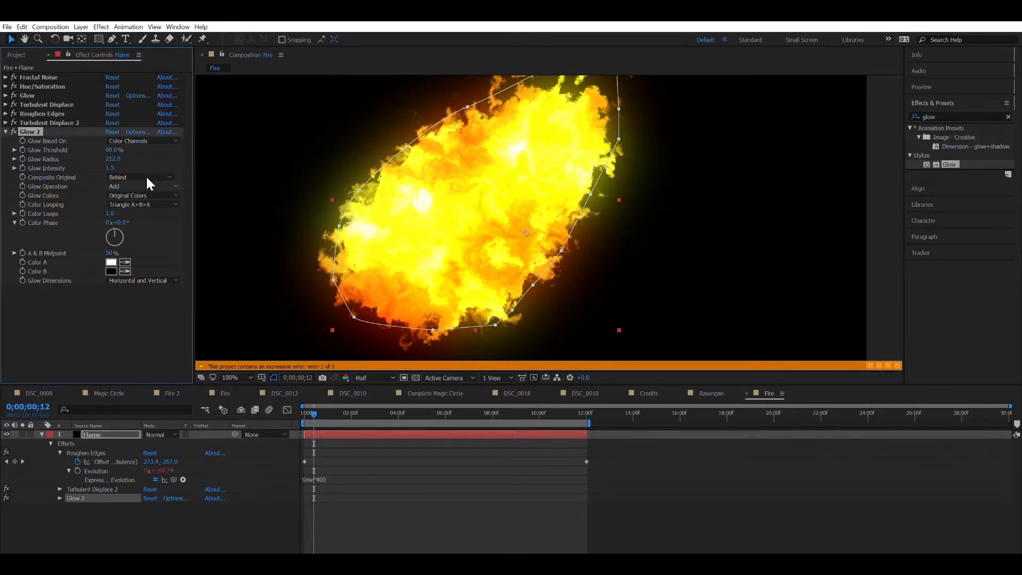
{"action": "left_click", "coordinate": [6, 132]}
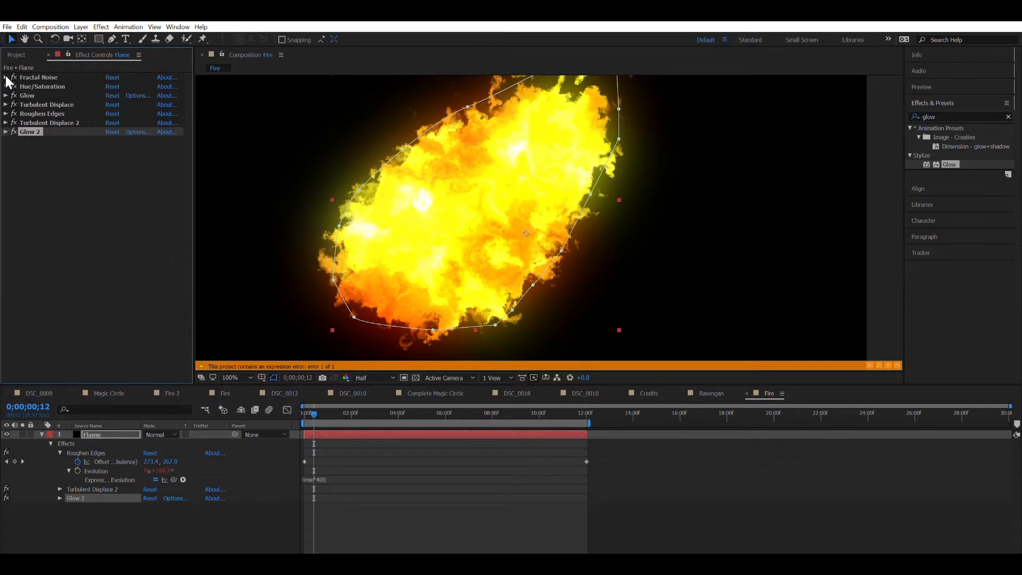
Step: Turn on Hue/Saturation colorize with an orange hue and adjust the first Glow's radius
{"action": "left_click", "coordinate": [5, 86]}
{"action": "left_click", "coordinate": [109, 215]}
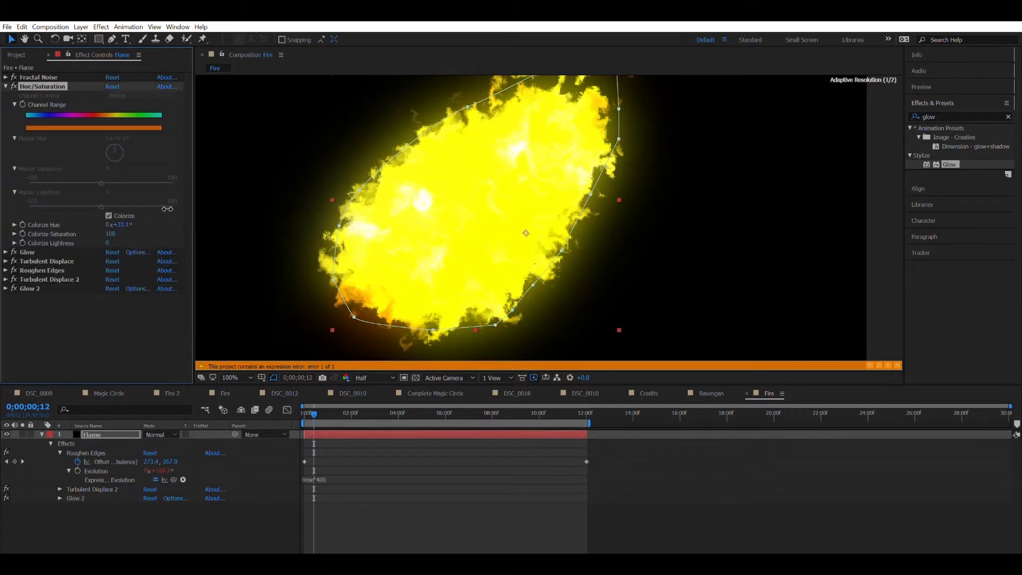
{"action": "mouse_move", "coordinate": [120, 224]}
{"action": "left_mouse_down"}
{"action": "mouse_move", "coordinate": [112, 233]}
{"action": "mouse_move", "coordinate": [120, 228]}
{"action": "left_mouse_up"}
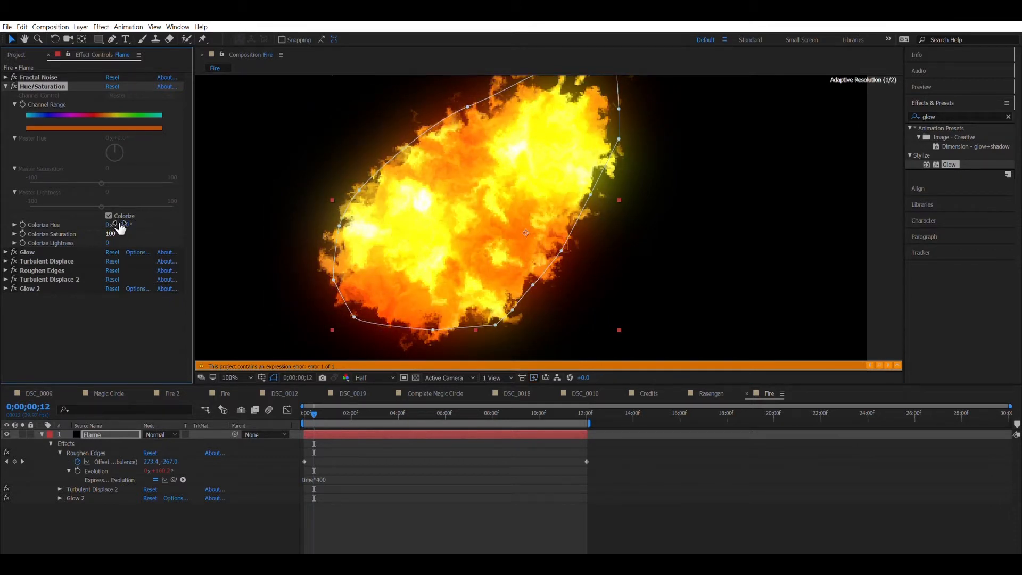
{"action": "left_click", "coordinate": [7, 86]}
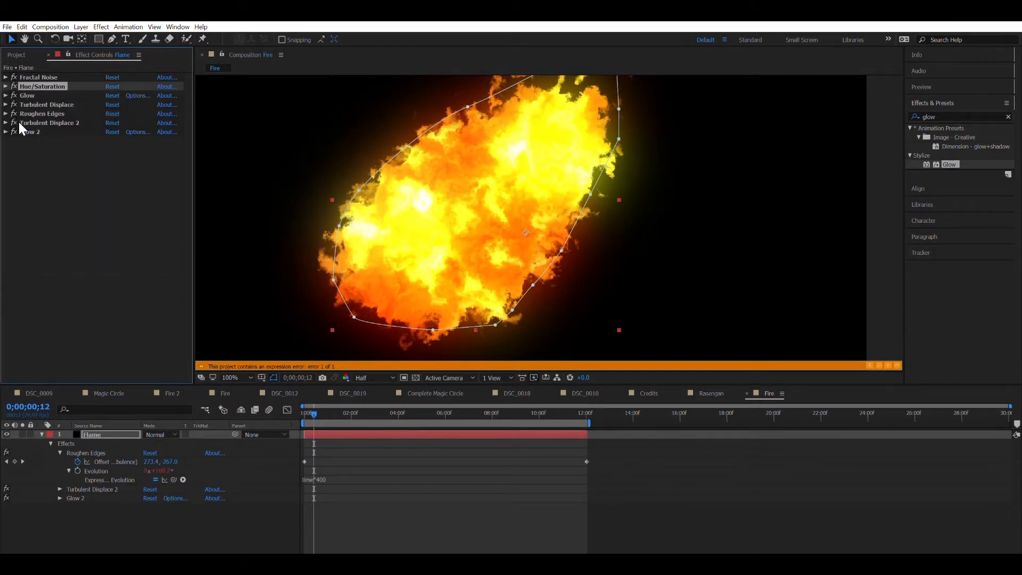
{"action": "left_click", "coordinate": [6, 96]}
{"action": "left_click_drag", "start_coordinate": [113, 122], "coordinate": [137, 121]}
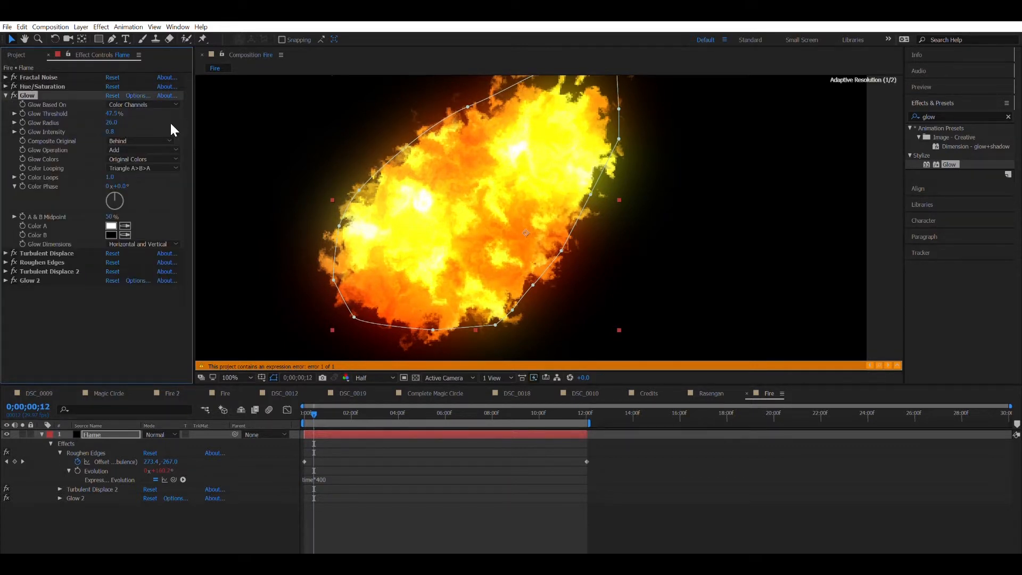
{"action": "left_click", "coordinate": [6, 95]}
Step: Fine-tune the colorize hue to about 25.3°, collapse Hue/Saturation and preview the fire
{"action": "left_click", "coordinate": [6, 86]}
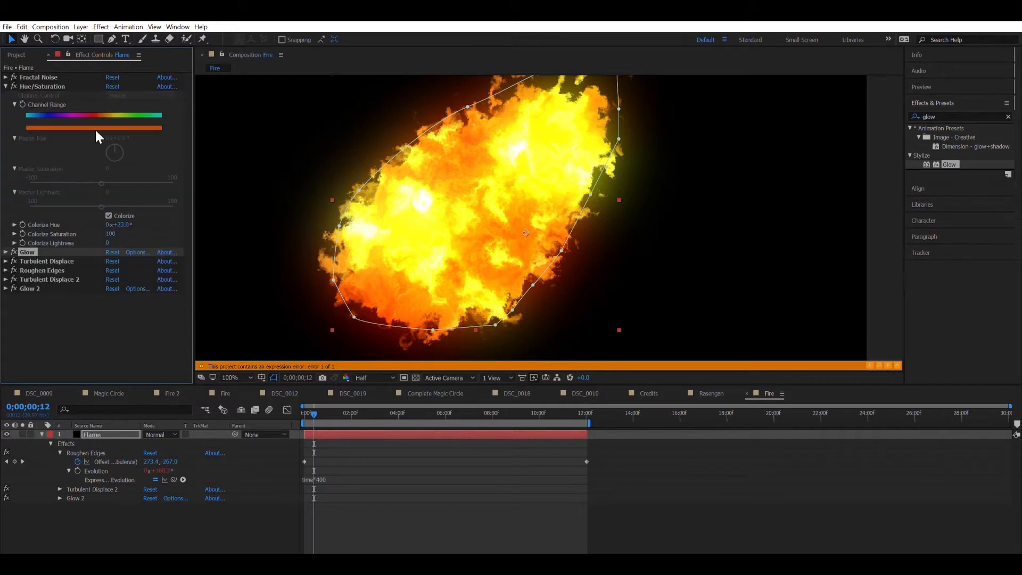
{"action": "mouse_move", "coordinate": [130, 223]}
{"action": "left_mouse_down"}
{"action": "mouse_move", "coordinate": [142, 218]}
{"action": "mouse_move", "coordinate": [113, 223]}
{"action": "mouse_move", "coordinate": [141, 217]}
{"action": "left_mouse_up"}
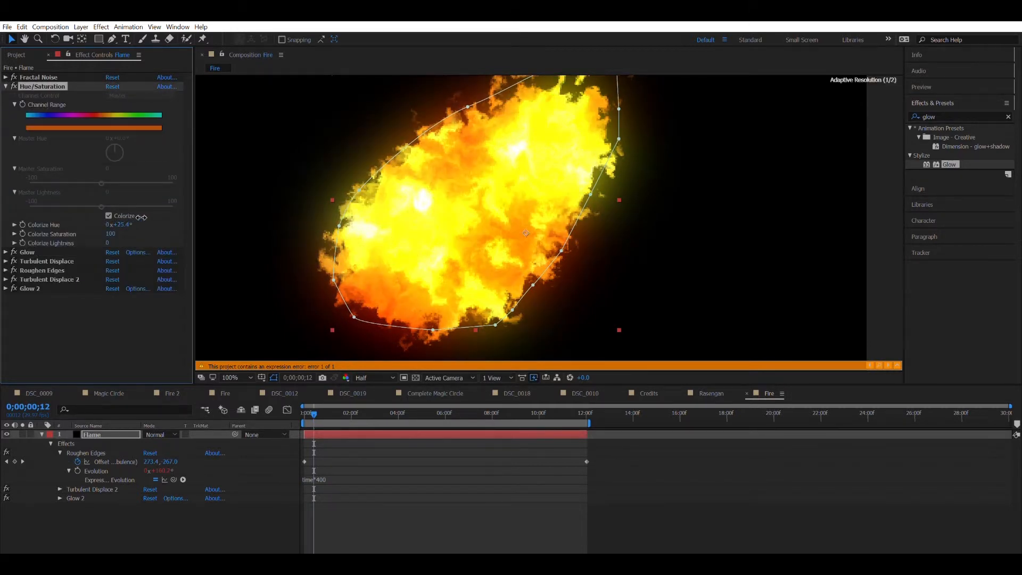
{"action": "left_click", "coordinate": [5, 86]}
{"action": "left_click", "coordinate": [283, 179]}
{"action": "scroll", "coordinate": [283, 179], "scroll_direction": "down", "scroll_amount": 3}
{"action": "scroll", "coordinate": [328, 185], "scroll_direction": "up", "scroll_amount": 3}
{"action": "scroll", "coordinate": [375, 228], "scroll_direction": "down", "scroll_amount": 1}
{"action": "scroll", "coordinate": [426, 274], "scroll_direction": "up", "scroll_amount": 1}
{"action": "key", "text": "space"}
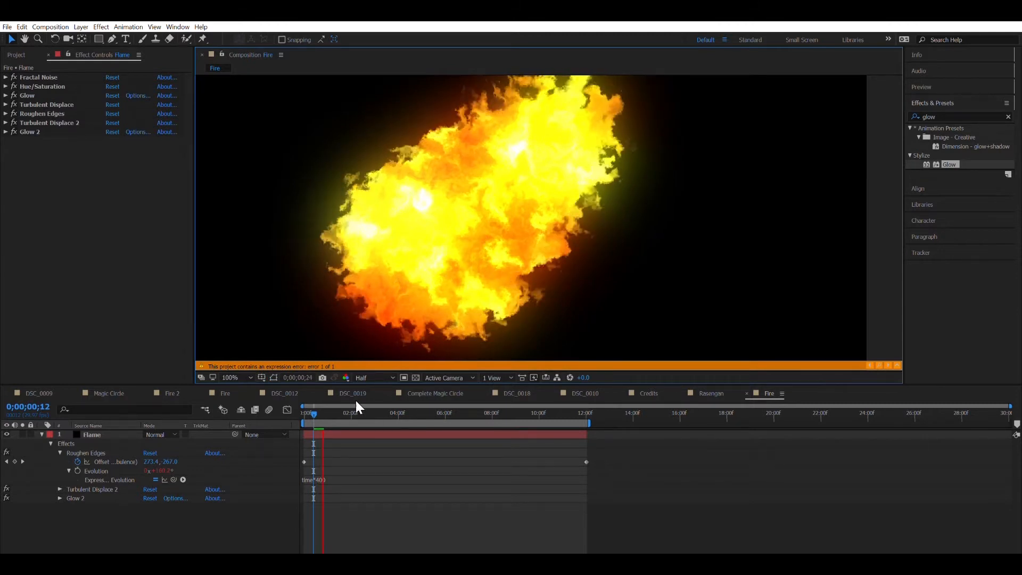
Step: At 12;01, move the Roughen Edges offset to 5888, -6048 and preview from the first frame
{"action": "left_click_drag", "start_coordinate": [321, 397], "coordinate": [581, 445]}
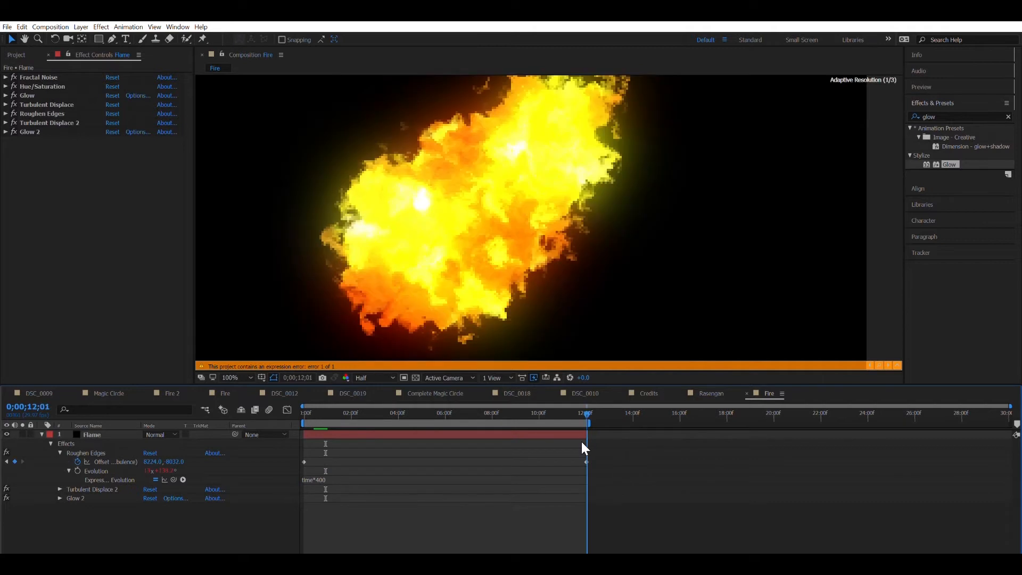
{"action": "left_click", "coordinate": [5, 113]}
{"action": "scroll", "coordinate": [423, 152], "scroll_direction": "down", "scroll_amount": 6}
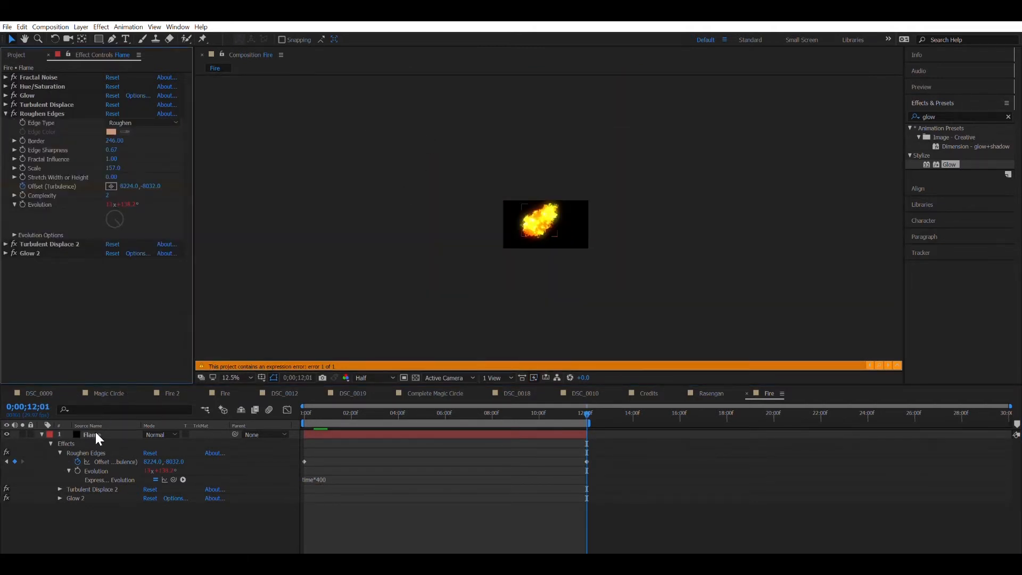
{"action": "left_click", "coordinate": [85, 452]}
{"action": "scroll", "coordinate": [575, 205], "scroll_direction": "down", "scroll_amount": 3}
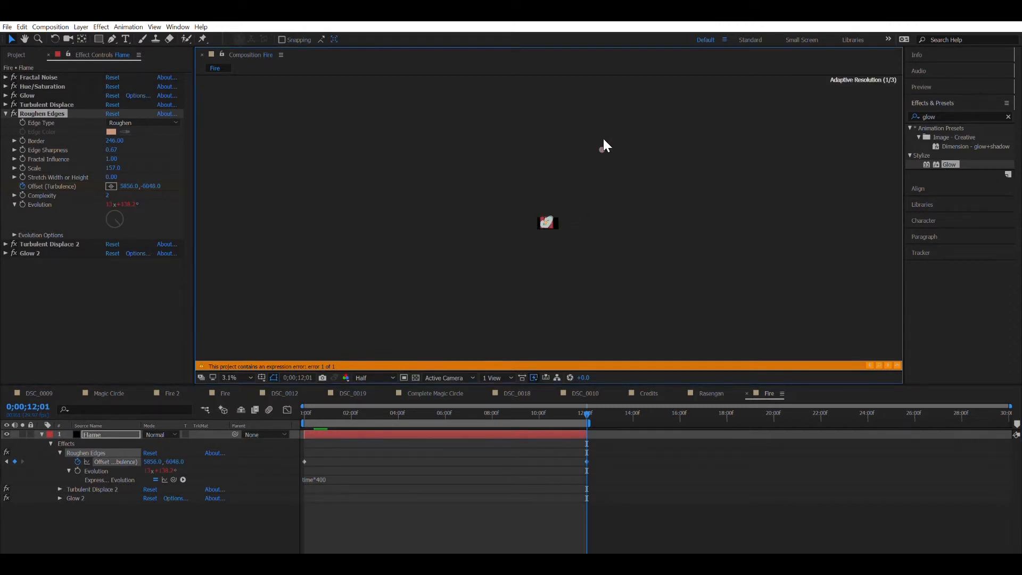
{"action": "scroll", "coordinate": [590, 163], "scroll_direction": "up", "scroll_amount": 2}
{"action": "scroll", "coordinate": [589, 163], "scroll_direction": "up", "scroll_amount": 4}
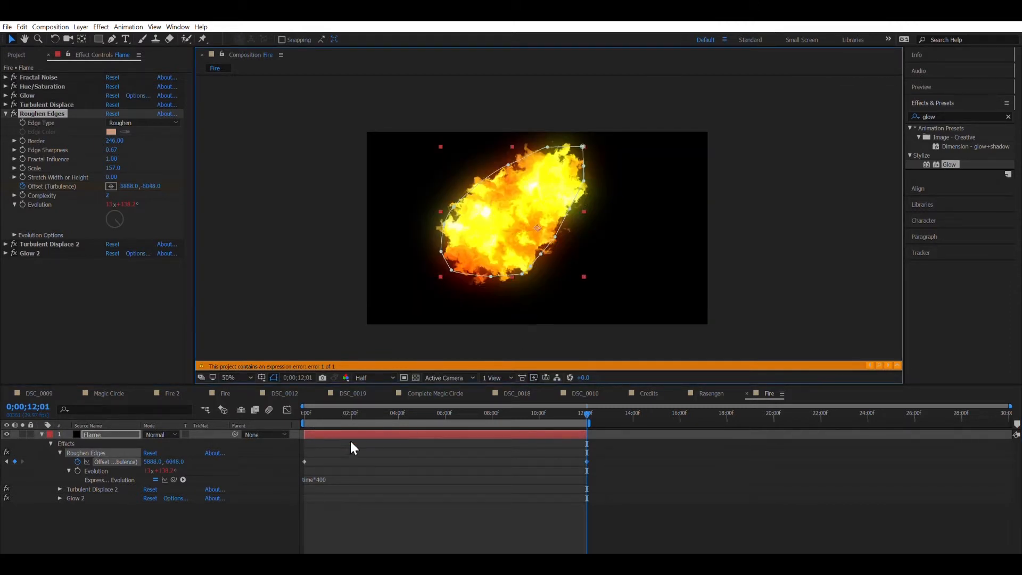
{"action": "key", "text": "Home"}
{"action": "scroll", "coordinate": [408, 231], "scroll_direction": "up", "scroll_amount": 1}
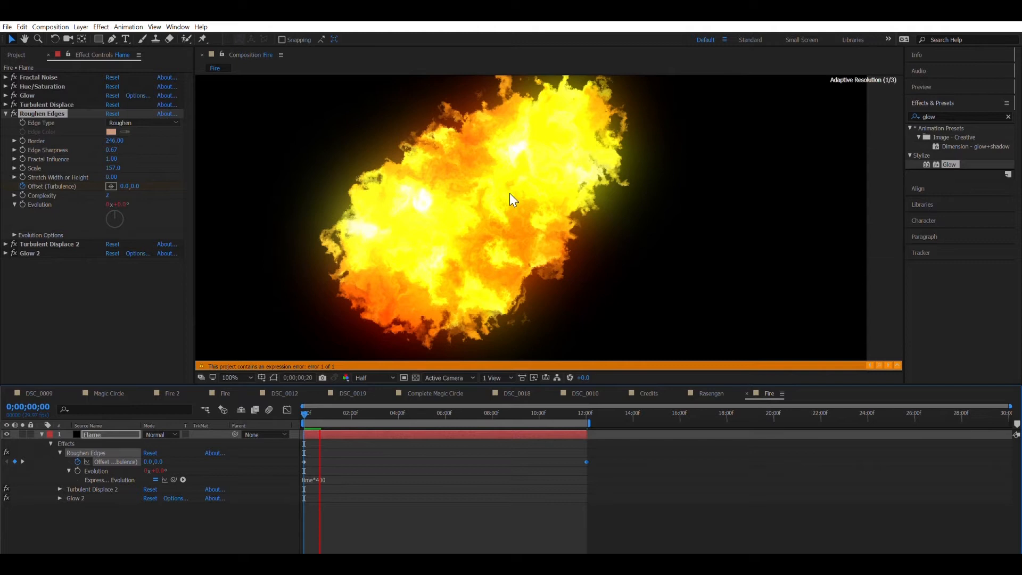
{"action": "key", "text": "space"}
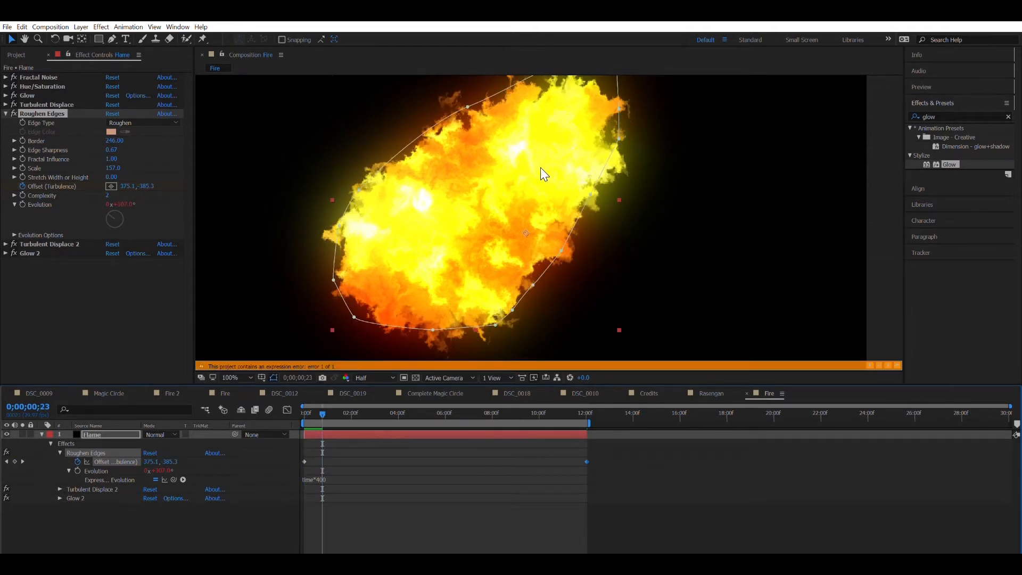
Step: Expand Fractal Noise's Transform group and keyframe Offset Turbulence at 960, 540 on the first frame
{"action": "left_click", "coordinate": [5, 114]}
{"action": "left_click", "coordinate": [5, 77]}
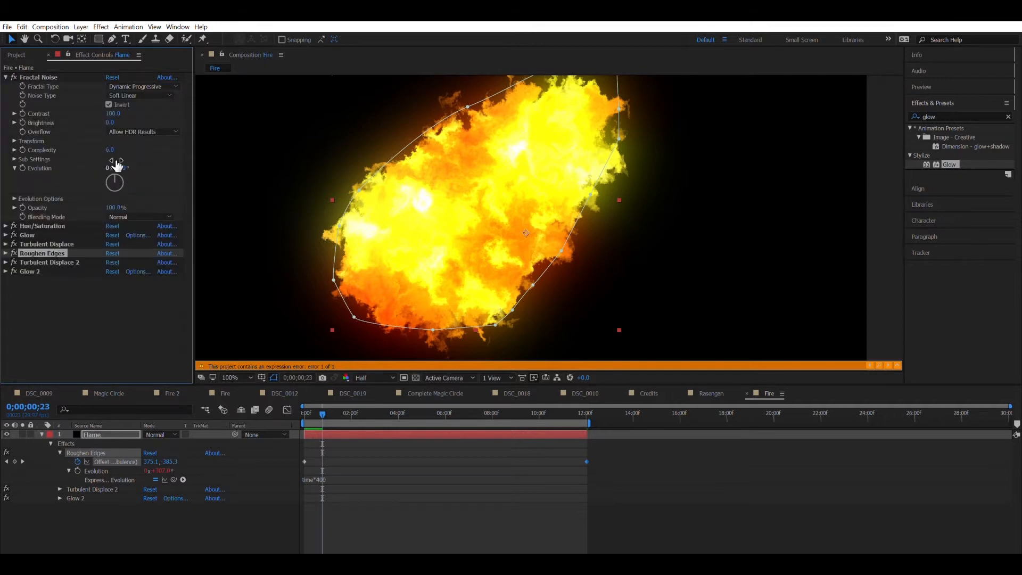
{"action": "left_click", "coordinate": [41, 434]}
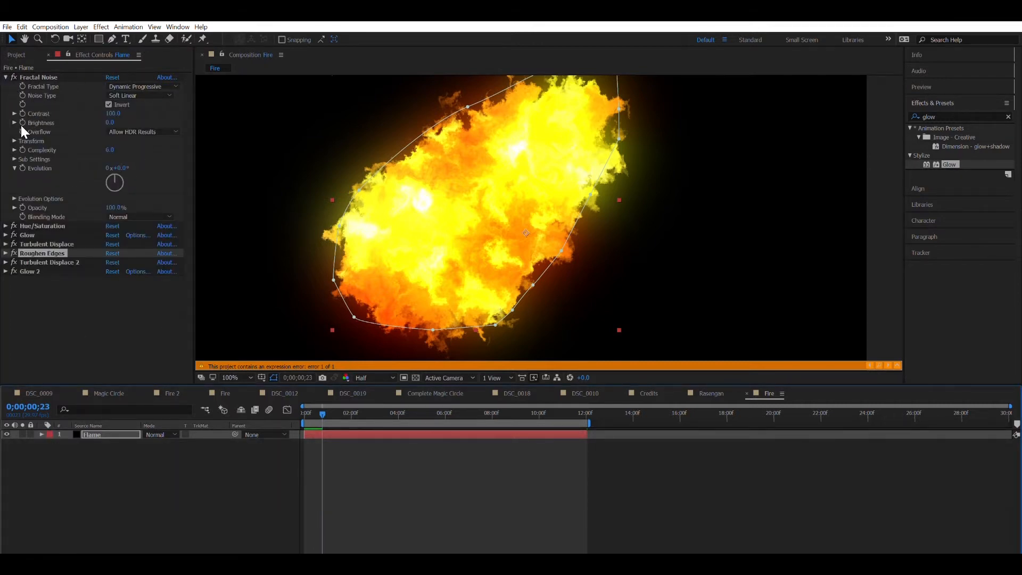
{"action": "left_click", "coordinate": [15, 141]}
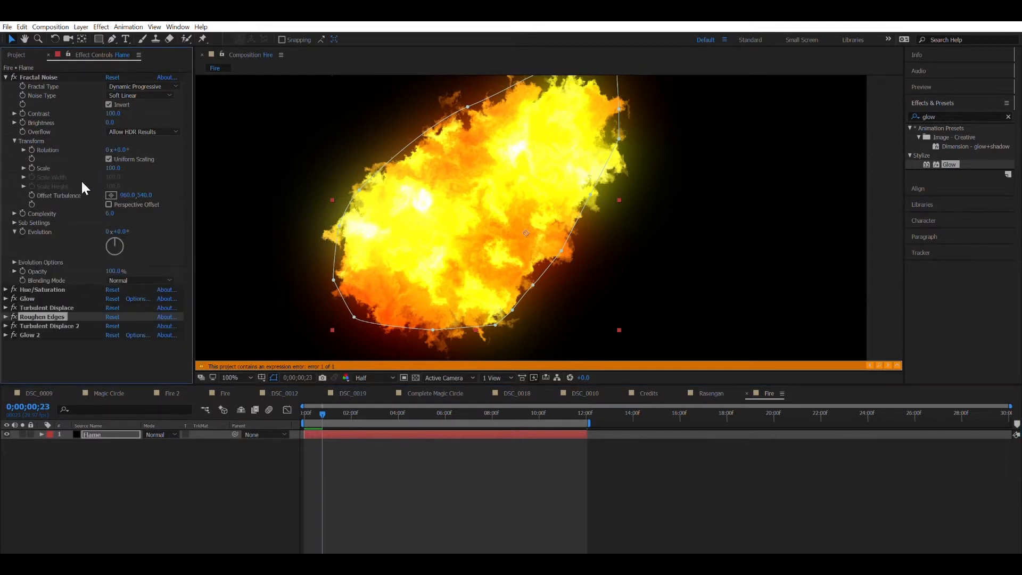
{"action": "left_click", "coordinate": [24, 168]}
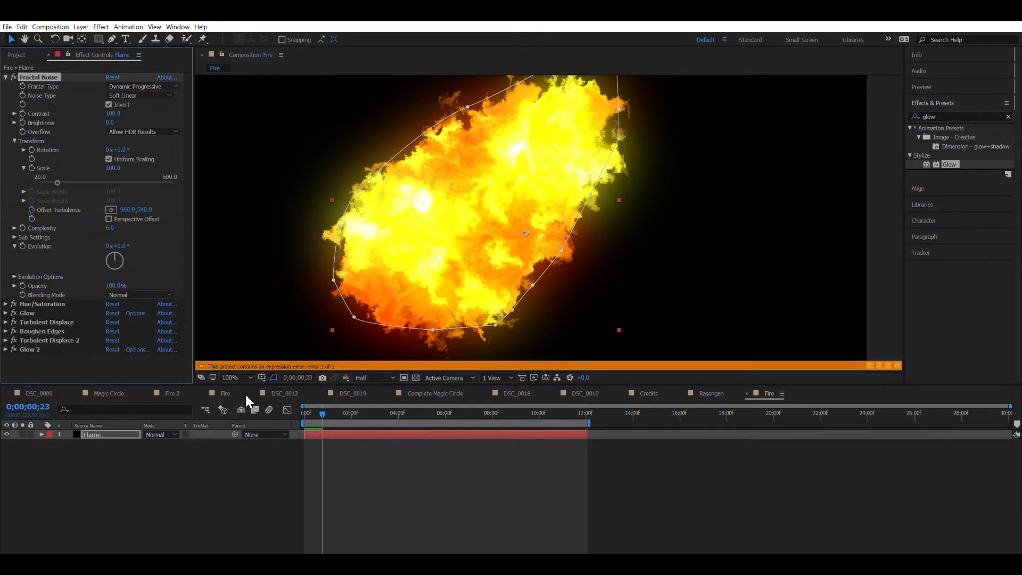
{"action": "key", "text": "ctrl+z"}
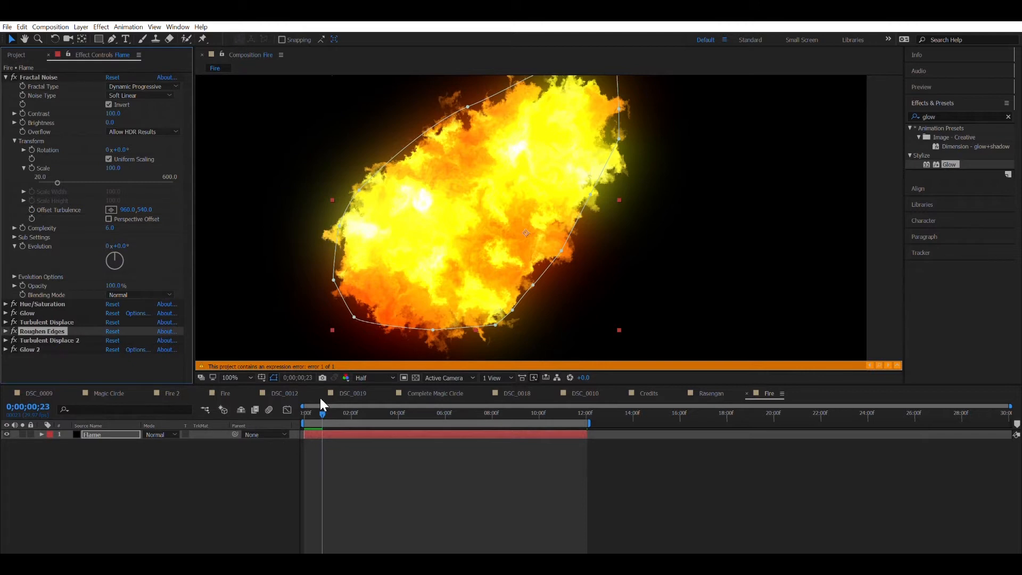
{"action": "key", "text": "Home"}
{"action": "left_click", "coordinate": [32, 209]}
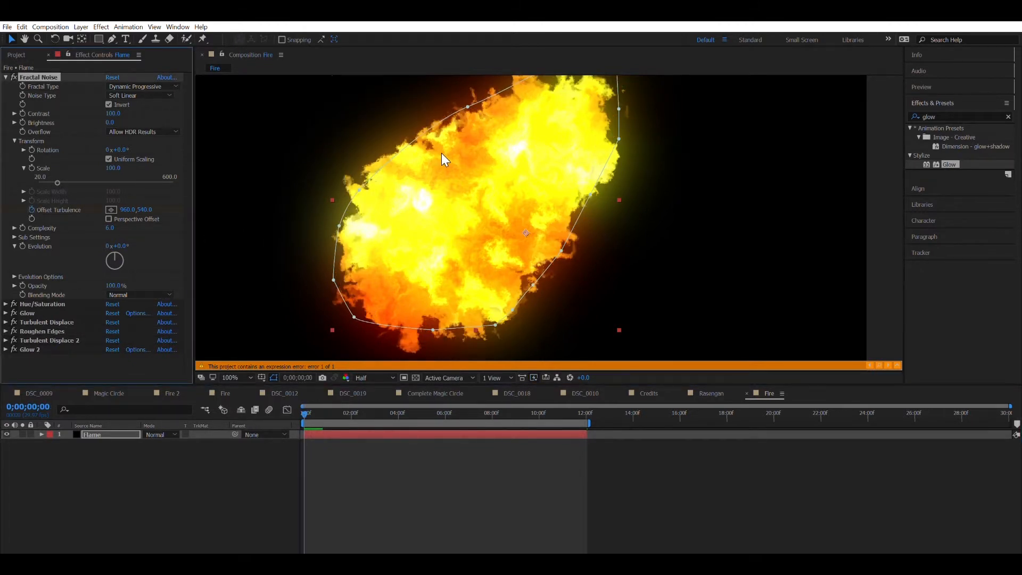
Step: Reveal keyframed properties with U, drag the Offset Turbulence point up-right at 12;01, and preview
{"action": "left_click", "coordinate": [107, 433]}
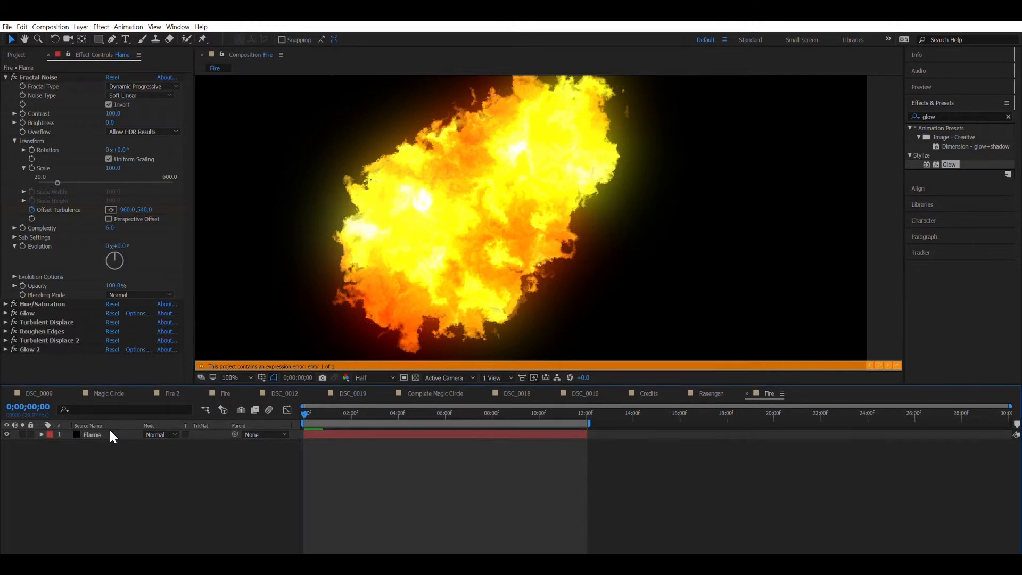
{"action": "key", "text": "u"}
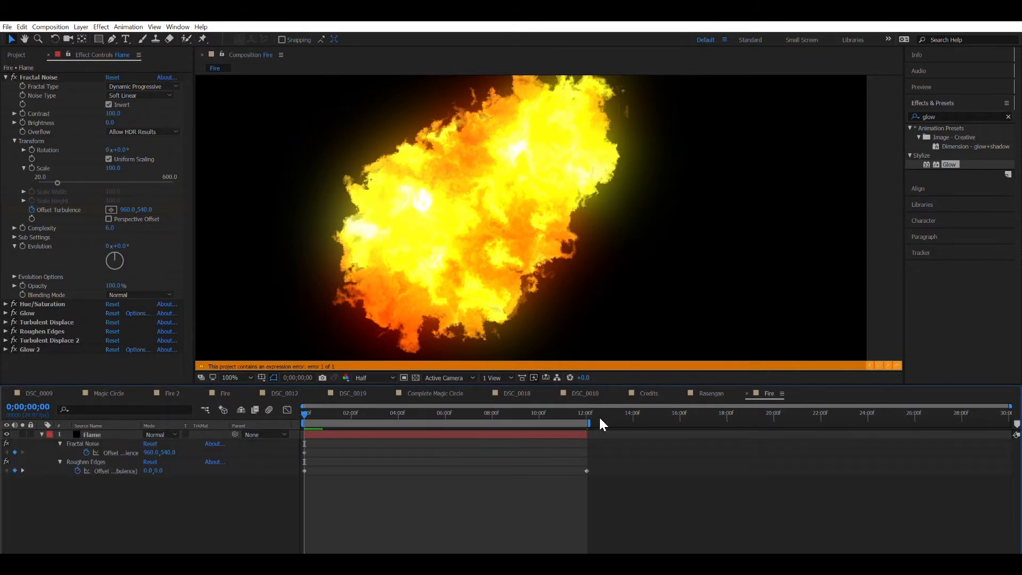
{"action": "left_click", "coordinate": [579, 404]}
{"action": "scroll", "coordinate": [529, 209], "scroll_direction": "down", "scroll_amount": 10}
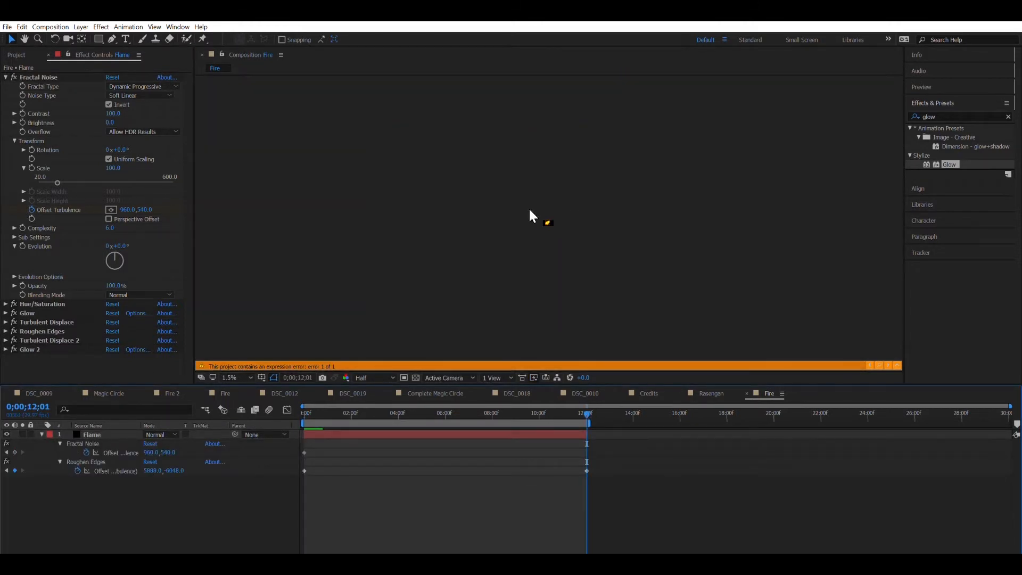
{"action": "scroll", "coordinate": [529, 209], "scroll_direction": "up", "scroll_amount": 3}
{"action": "scroll", "coordinate": [529, 209], "scroll_direction": "down", "scroll_amount": 2}
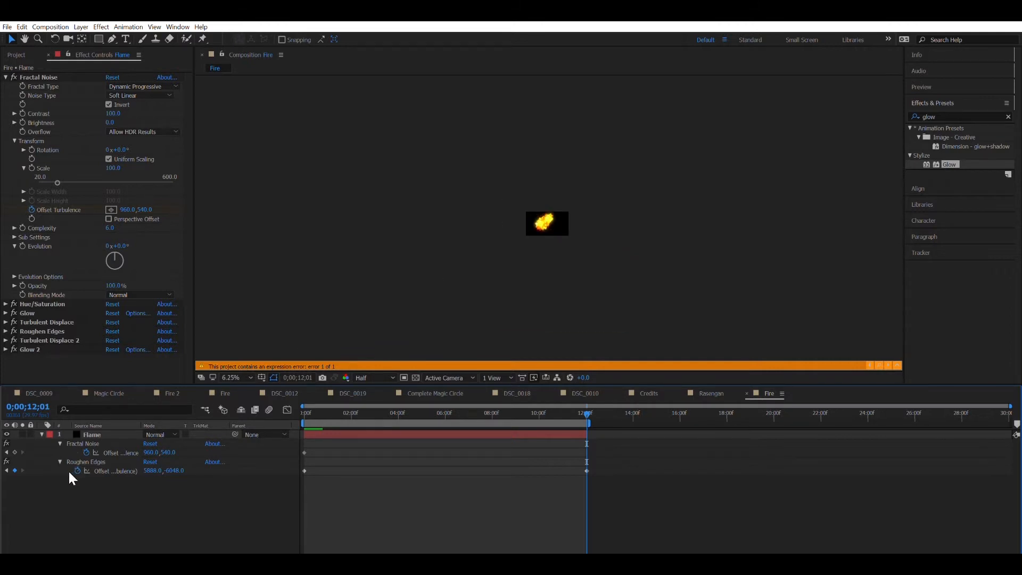
{"action": "left_click", "coordinate": [87, 434]}
{"action": "left_click_drag", "start_coordinate": [525, 209], "coordinate": [604, 119]}
{"action": "left_click", "coordinate": [113, 462]}
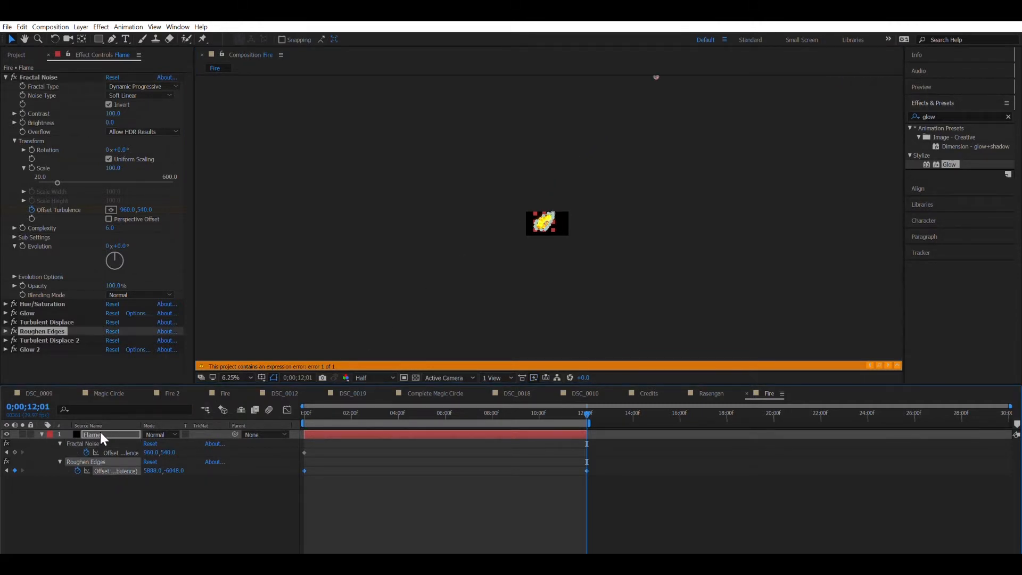
{"action": "left_click", "coordinate": [96, 436]}
{"action": "key", "text": "comma"}
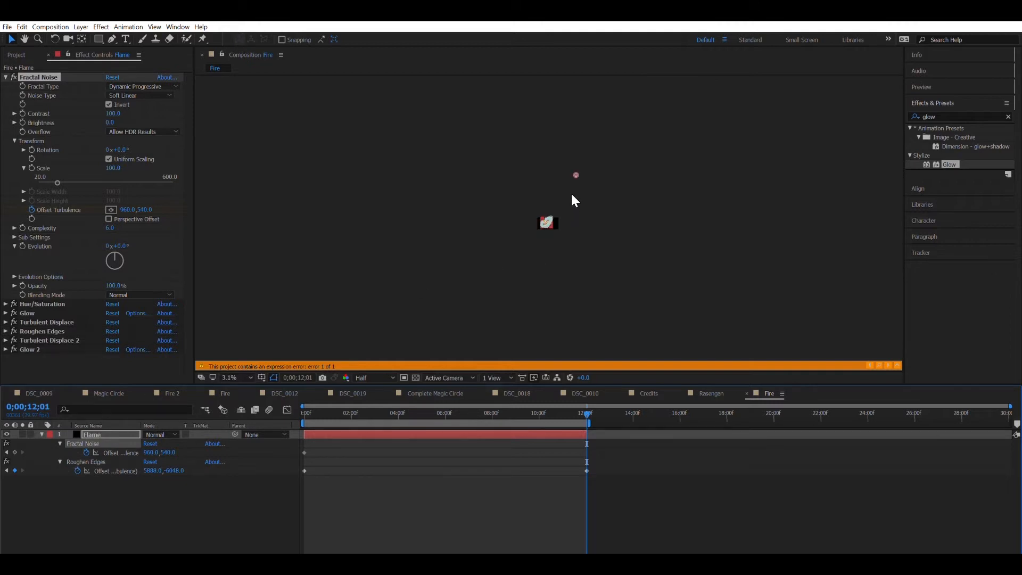
{"action": "key", "text": "slash"}
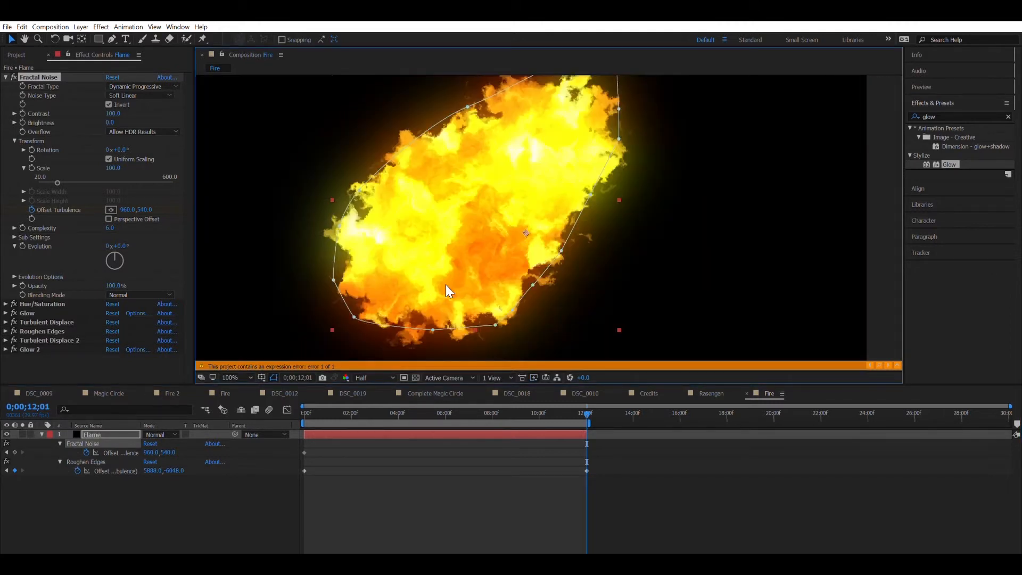
{"action": "left_click_drag", "start_coordinate": [314, 413], "coordinate": [280, 408]}
{"action": "key", "text": "space"}
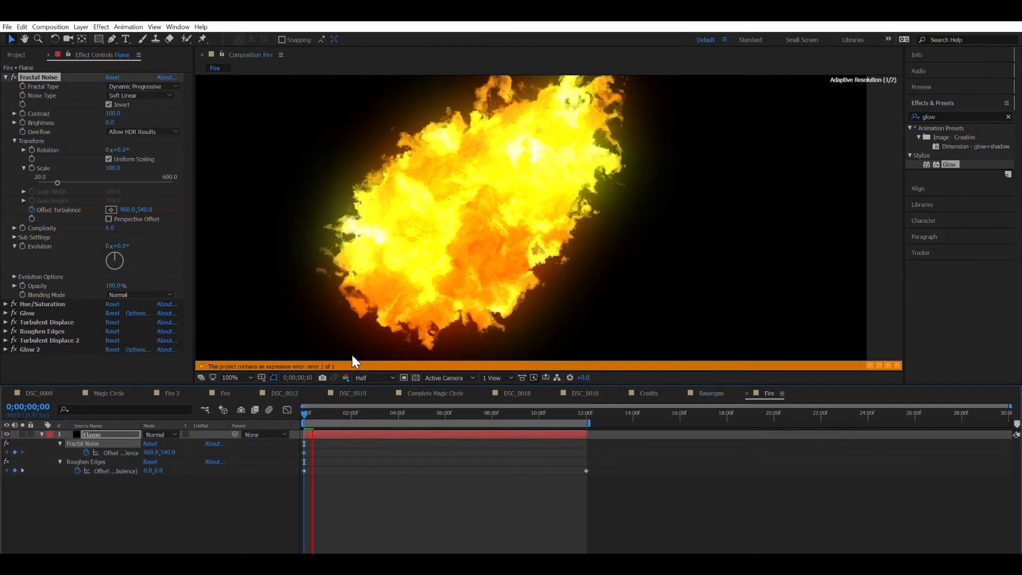
{"action": "key", "text": "space"}
Step: Push the offset farther up-right and add an Offset Turbulence keyframe at 12;01, scrubbing to check motion
{"action": "left_click", "coordinate": [585, 401]}
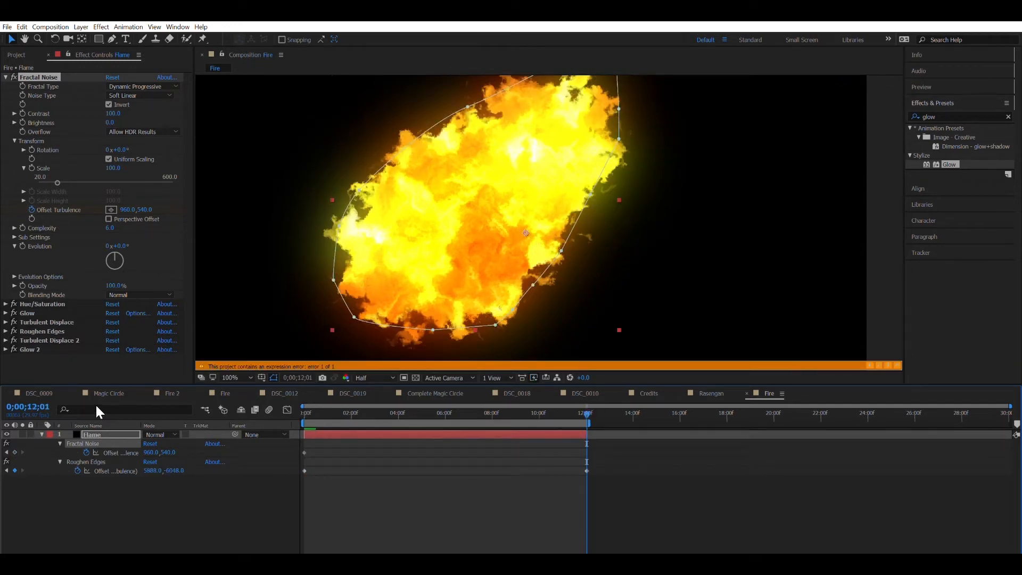
{"action": "scroll", "coordinate": [429, 248], "scroll_direction": "down", "scroll_amount": 10}
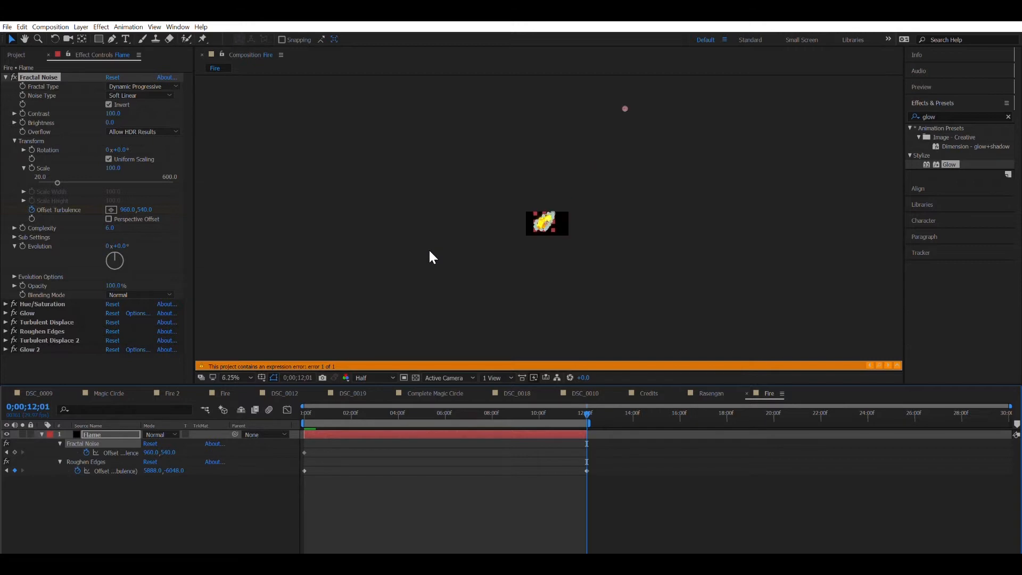
{"action": "scroll", "coordinate": [591, 192], "scroll_direction": "up", "scroll_amount": 1}
{"action": "left_click_drag", "start_coordinate": [622, 100], "coordinate": [637, 89]}
{"action": "left_click", "coordinate": [15, 452]}
{"action": "mouse_move", "coordinate": [478, 410]}
{"action": "left_mouse_down"}
{"action": "mouse_move", "coordinate": [312, 420]}
{"action": "mouse_move", "coordinate": [459, 413]}
{"action": "left_mouse_up"}
{"action": "scroll", "coordinate": [463, 327], "scroll_direction": "up", "scroll_amount": 3}
{"action": "left_click_drag", "start_coordinate": [363, 402], "coordinate": [586, 410]}
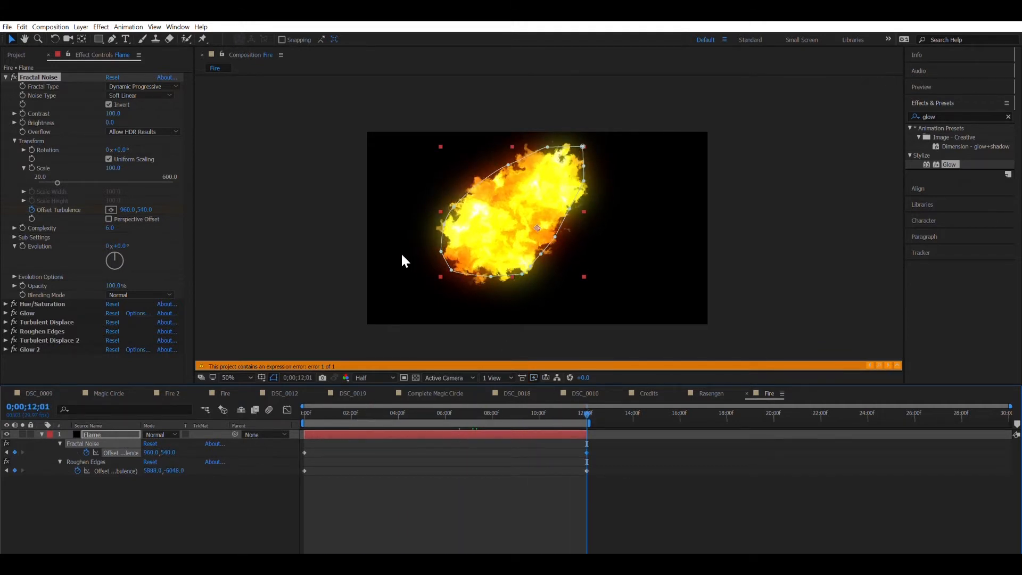
{"action": "scroll", "coordinate": [402, 255], "scroll_direction": "down", "scroll_amount": 7}
{"action": "scroll", "coordinate": [401, 255], "scroll_direction": "up", "scroll_amount": 3}
{"action": "scroll", "coordinate": [457, 248], "scroll_direction": "up", "scroll_amount": 4}
Step: Settle the end Offset Turbulence at 6048, -4664 and return to the start
{"action": "left_click_drag", "start_coordinate": [539, 219], "coordinate": [668, 96]}
{"action": "scroll", "coordinate": [542, 215], "scroll_direction": "down", "scroll_amount": 1}
{"action": "scroll", "coordinate": [670, 97], "scroll_direction": "down", "scroll_amount": 6}
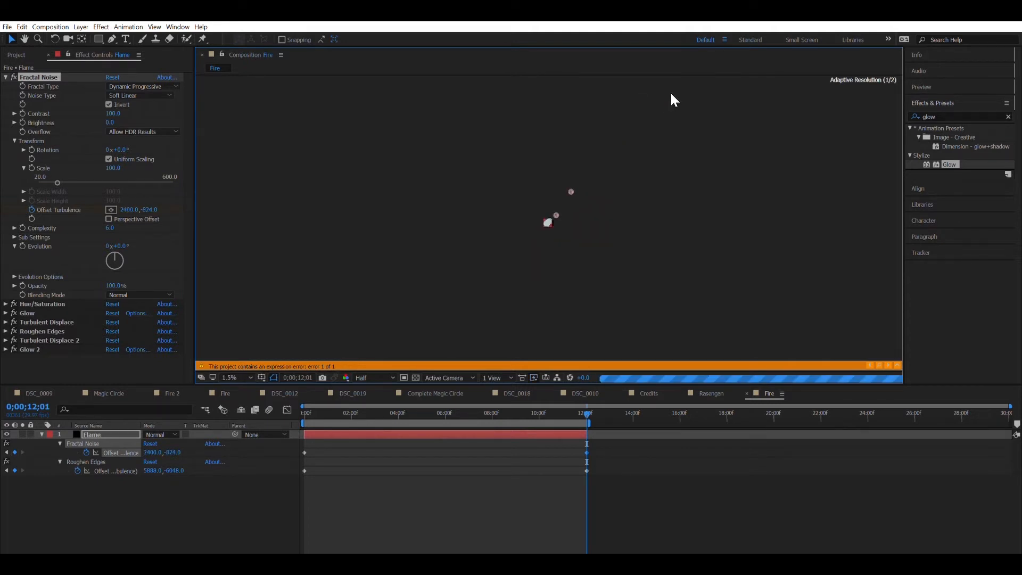
{"action": "left_click_drag", "start_coordinate": [557, 204], "coordinate": [580, 176]}
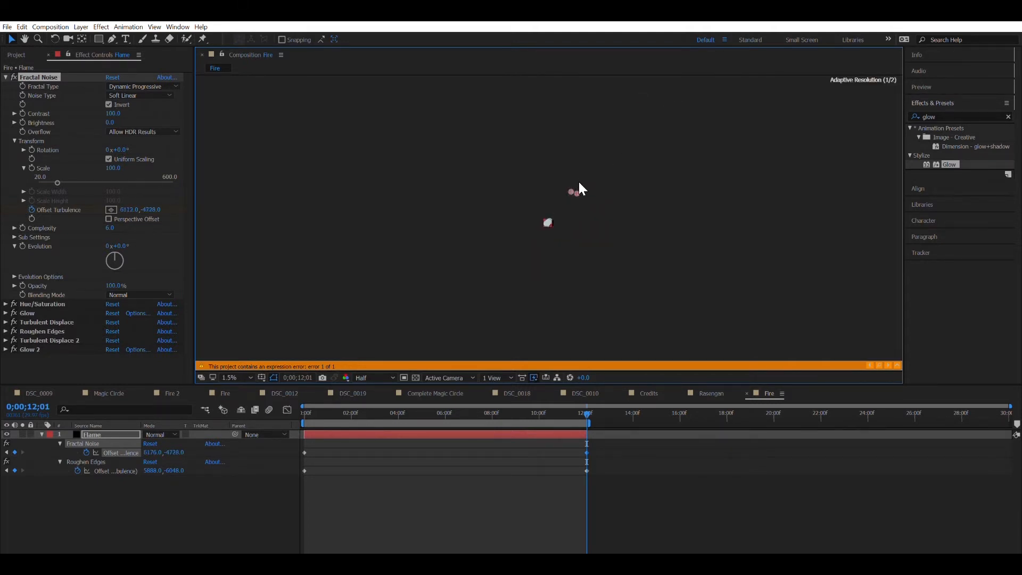
{"action": "left_click_drag", "start_coordinate": [567, 177], "coordinate": [538, 206]}
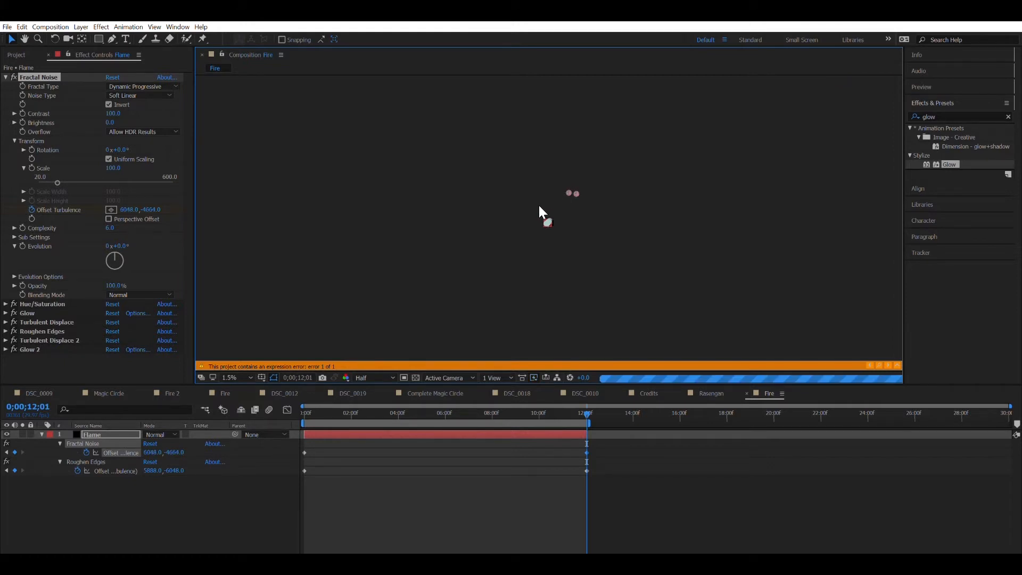
{"action": "scroll", "coordinate": [543, 199], "scroll_direction": "up", "scroll_amount": 8}
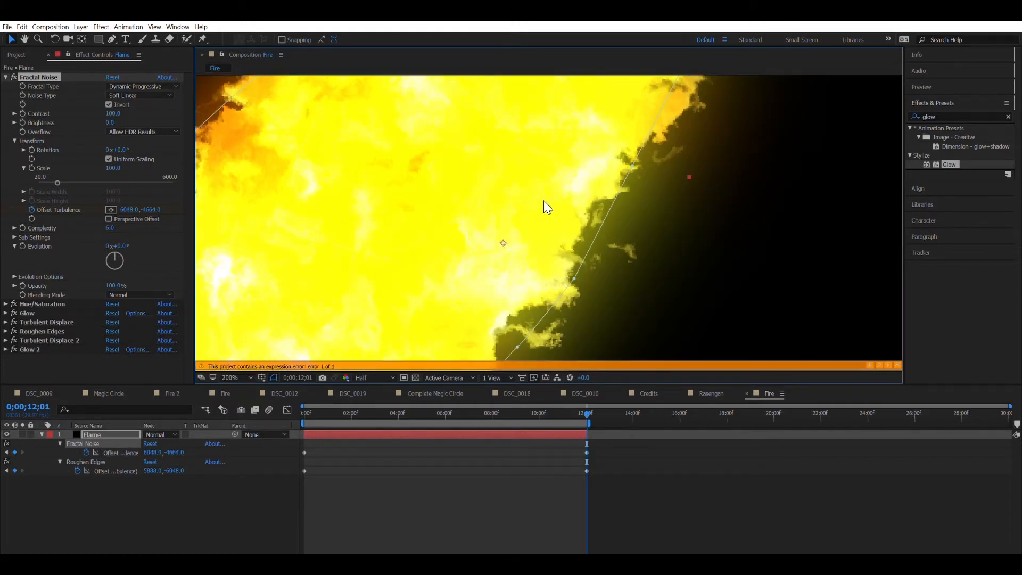
{"action": "left_click", "coordinate": [306, 413]}
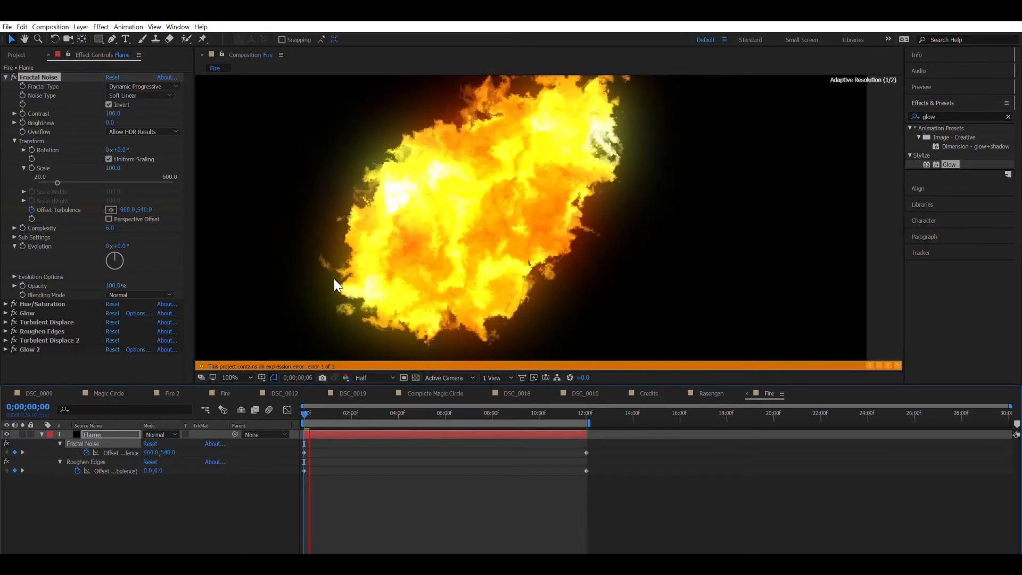
{"action": "scroll", "coordinate": [420, 237], "scroll_direction": "down", "scroll_amount": 1}
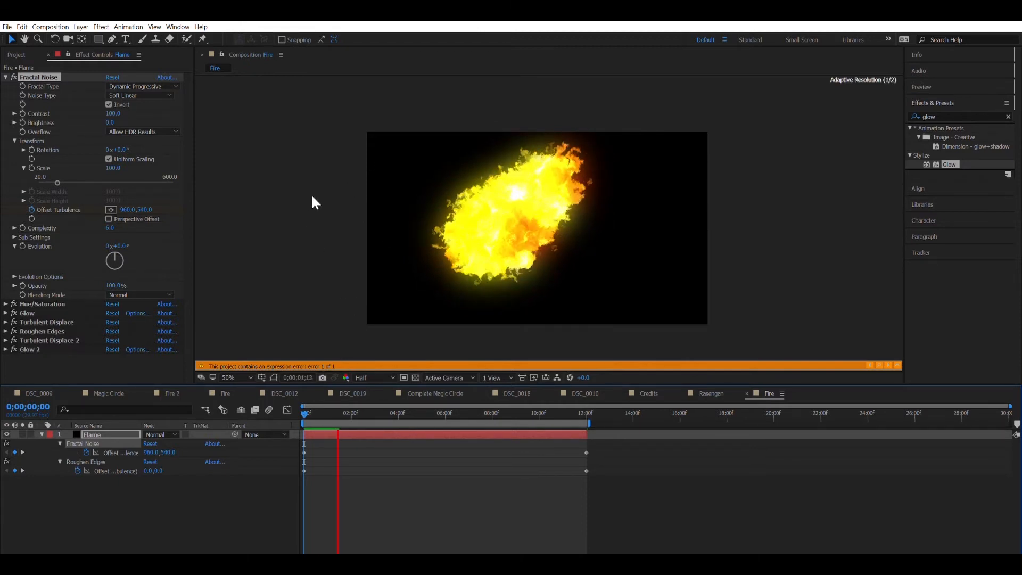
Step: Add three puppet pins to the flame, warp it toward the upper right, and preview
{"action": "key", "text": "space"}
{"action": "key", "text": "ctrl+p"}
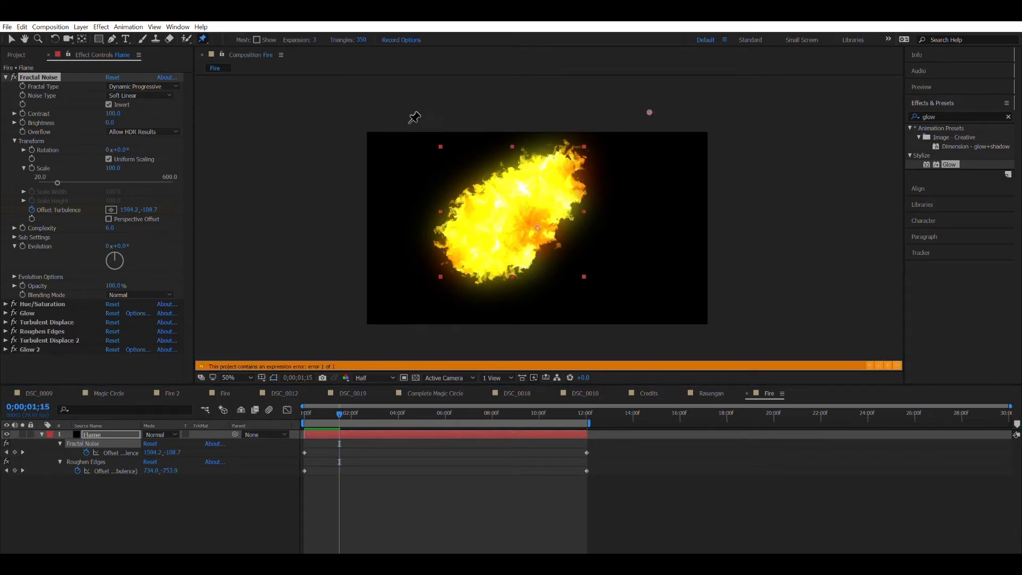
{"action": "left_click", "coordinate": [558, 163]}
{"action": "left_click", "coordinate": [470, 250]}
{"action": "left_click", "coordinate": [519, 207]}
{"action": "key", "text": "v"}
{"action": "left_click_drag", "start_coordinate": [561, 152], "coordinate": [572, 166]}
{"action": "key", "text": "space"}
{"action": "scroll", "coordinate": [550, 209], "scroll_direction": "up", "scroll_amount": 2}
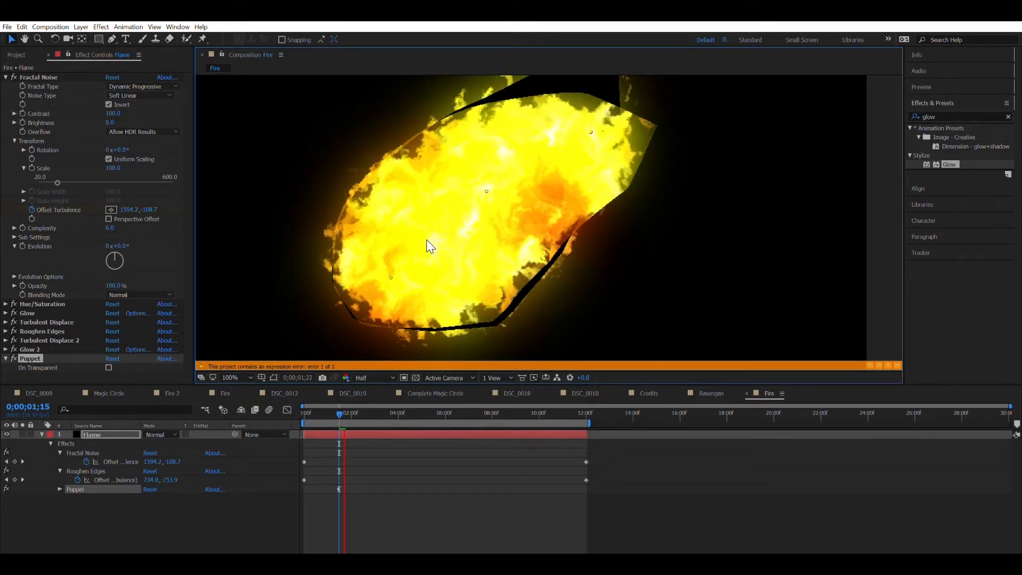
{"action": "key", "text": "space"}
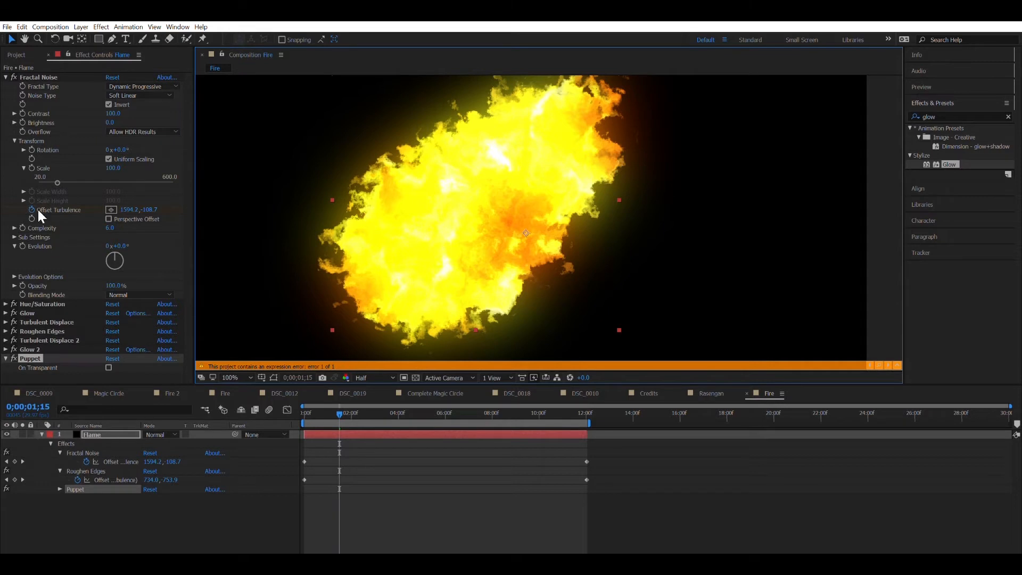
Step: Delete the Puppet effect and pull a mask corner to reshape the flame
{"action": "left_click", "coordinate": [7, 77]}
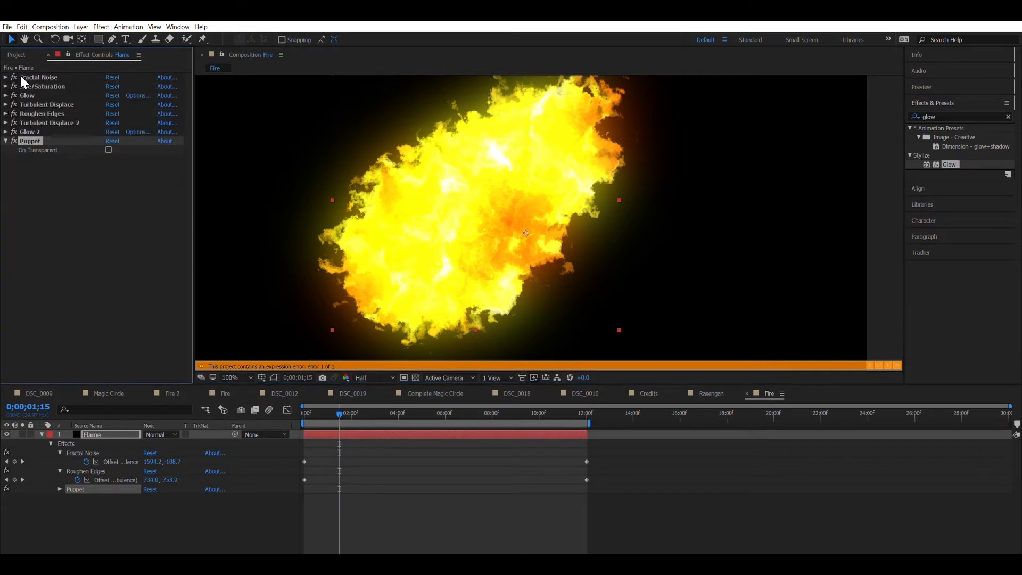
{"action": "key", "text": "Delete"}
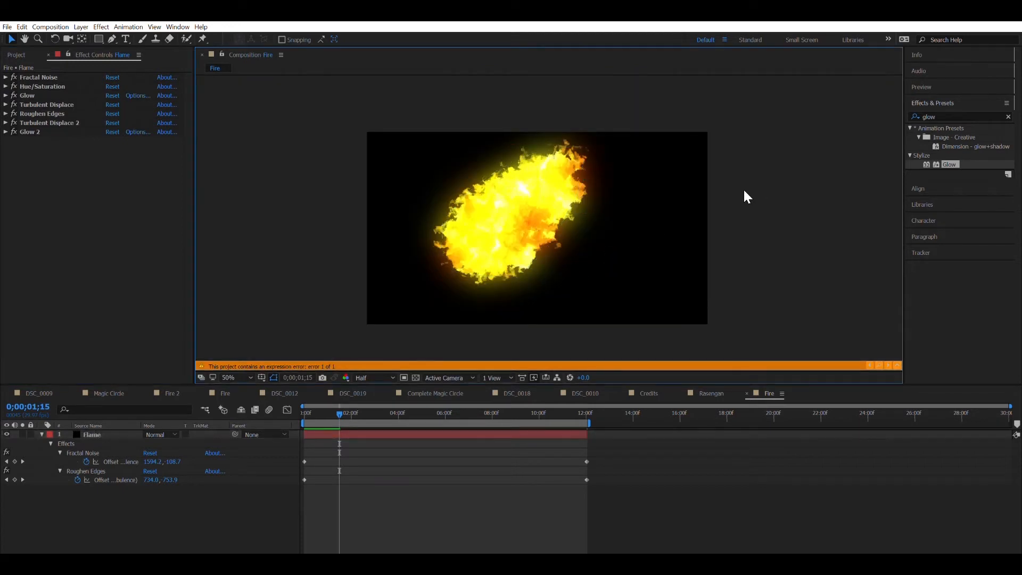
{"action": "mouse_move", "coordinate": [583, 147]}
{"action": "left_mouse_down"}
{"action": "mouse_move", "coordinate": [507, 199]}
{"action": "mouse_move", "coordinate": [450, 273]}
{"action": "mouse_move", "coordinate": [587, 137]}
{"action": "left_mouse_up"}
{"action": "scroll", "coordinate": [554, 197], "scroll_direction": "up", "scroll_amount": 2}
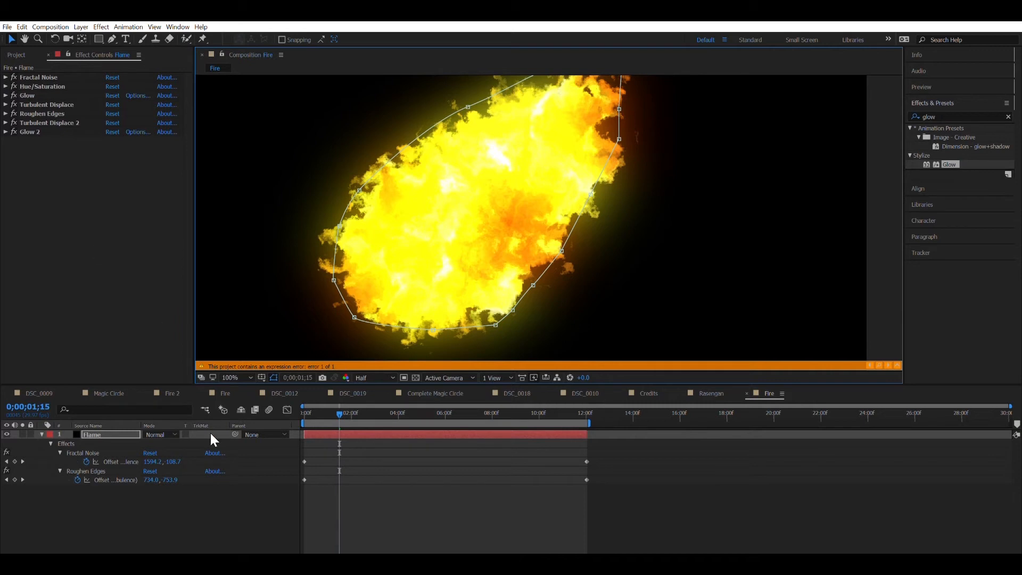
Step: Collapse the Flame layer and add a new adjustment layer with Ctrl+Alt+Y
{"action": "left_click", "coordinate": [41, 434]}
{"action": "left_click", "coordinate": [110, 471]}
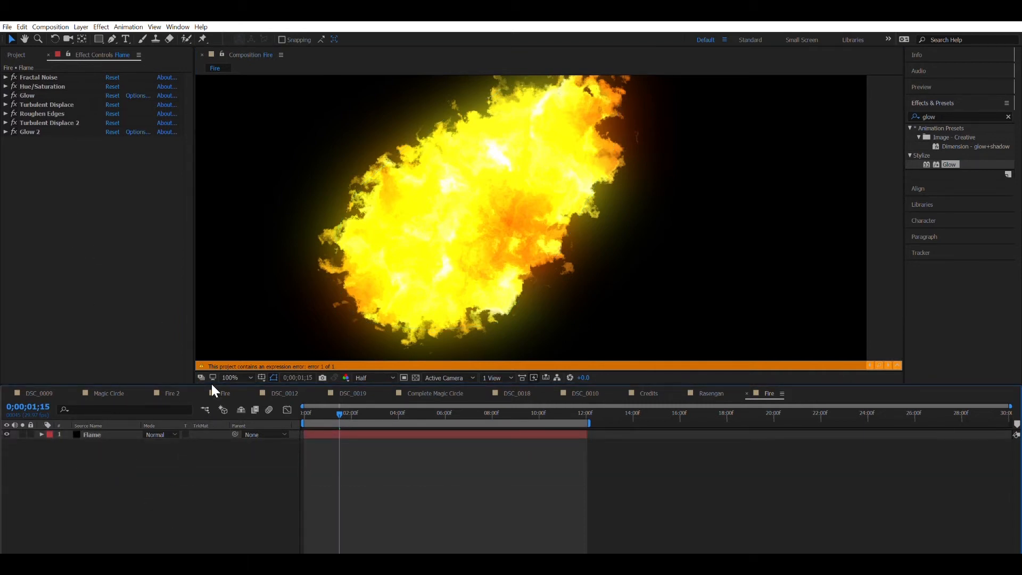
{"action": "key", "text": "ctrl+alt+y"}
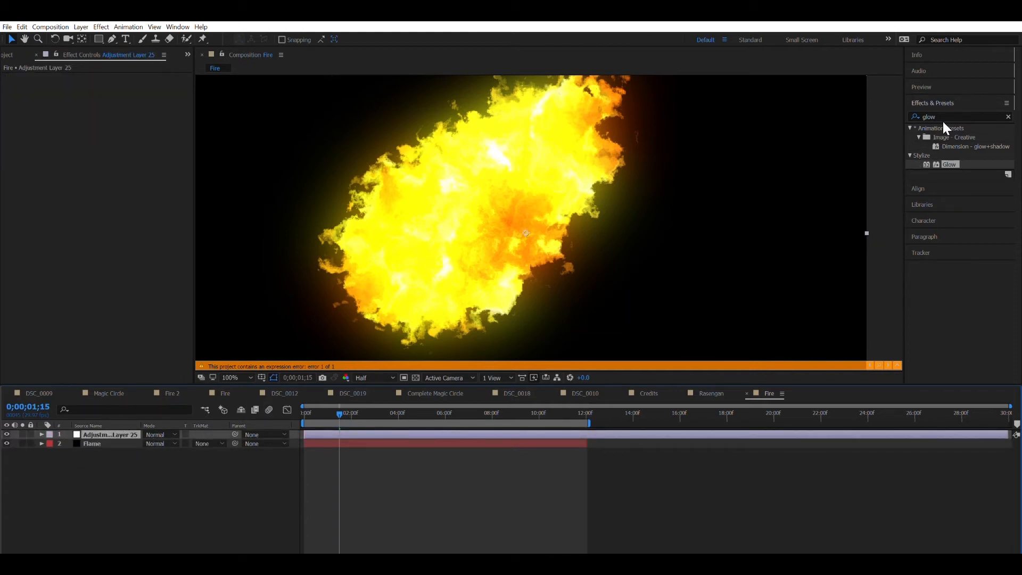
Step: Apply the Tint effect to the adjustment layer and collapse its settings
{"action": "left_click", "coordinate": [958, 116]}
{"action": "type", "text": "tin"}
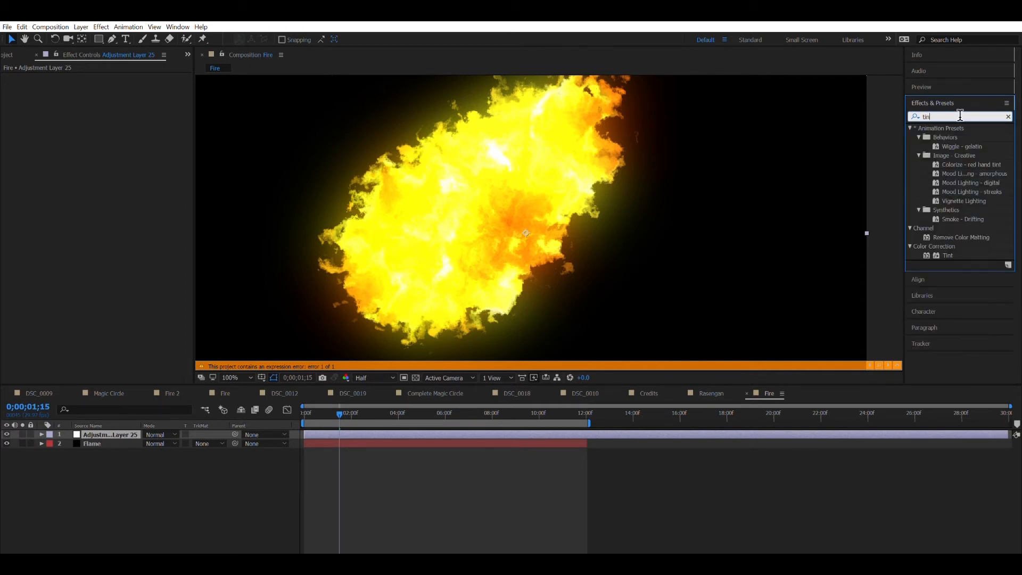
{"action": "double_click", "coordinate": [948, 254]}
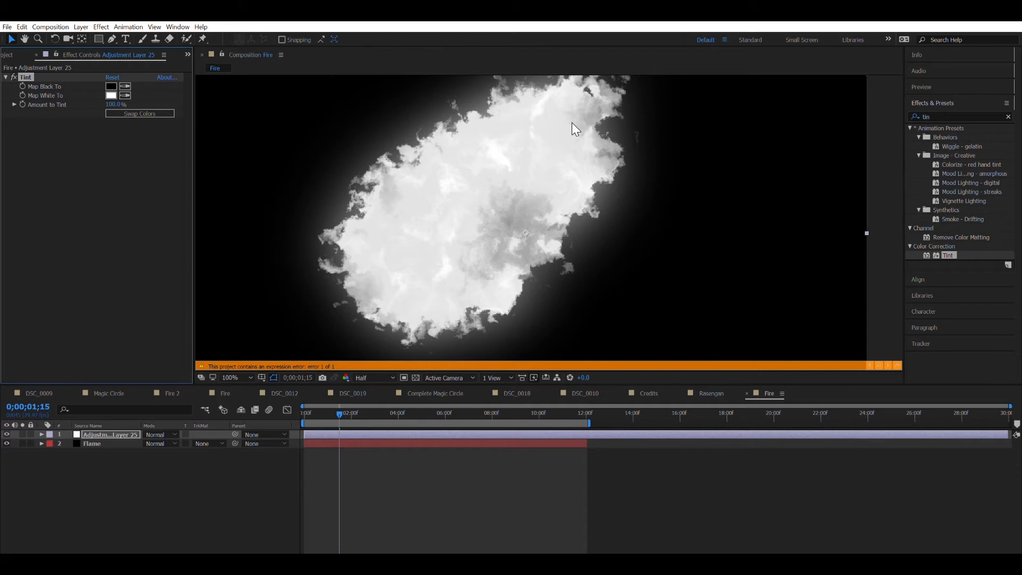
{"action": "scroll", "coordinate": [571, 123], "scroll_direction": "down", "scroll_amount": 2}
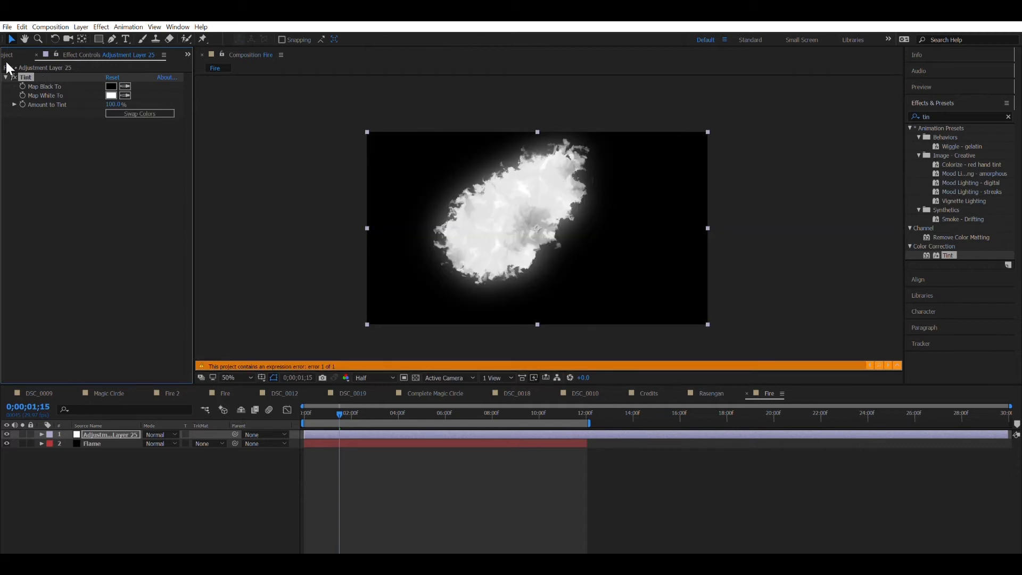
{"action": "left_click", "coordinate": [14, 77]}
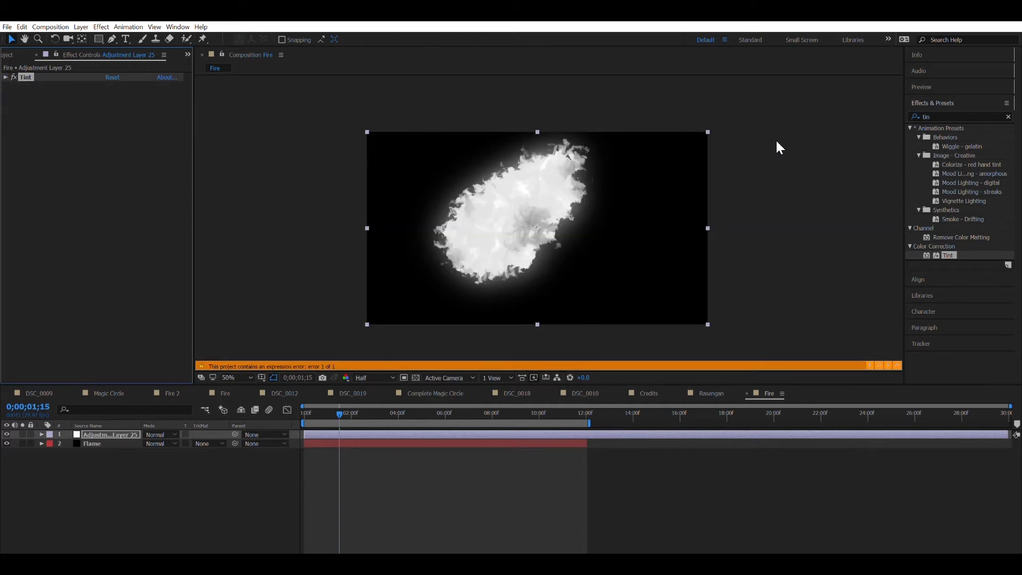
Step: Add Hue/Saturation with Colorize on, saturation 100, and Colorize Hue tuned to green (about 117°)
{"action": "left_click", "coordinate": [930, 113]}
{"action": "type", "text": "hue"}
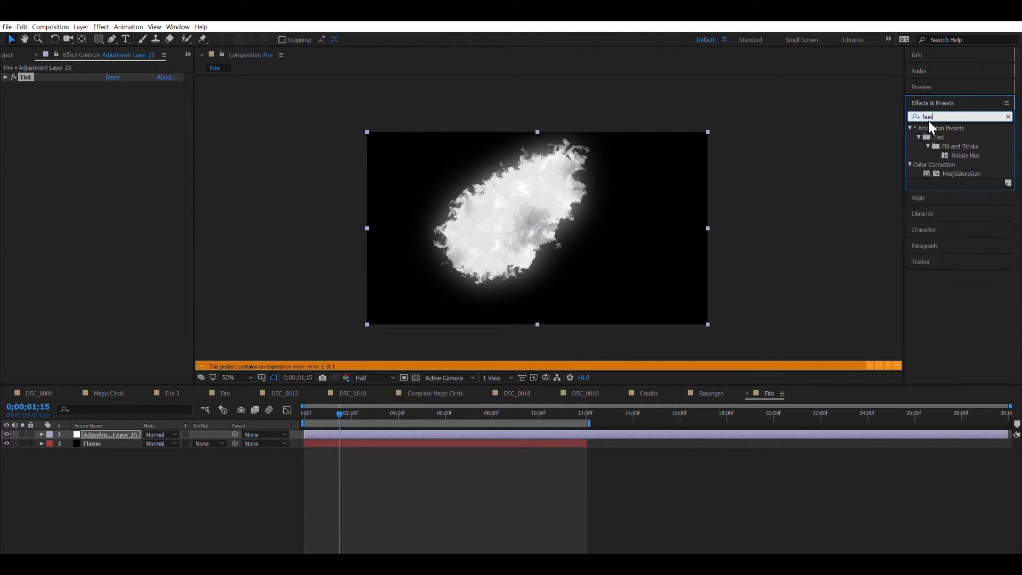
{"action": "double_click", "coordinate": [950, 169]}
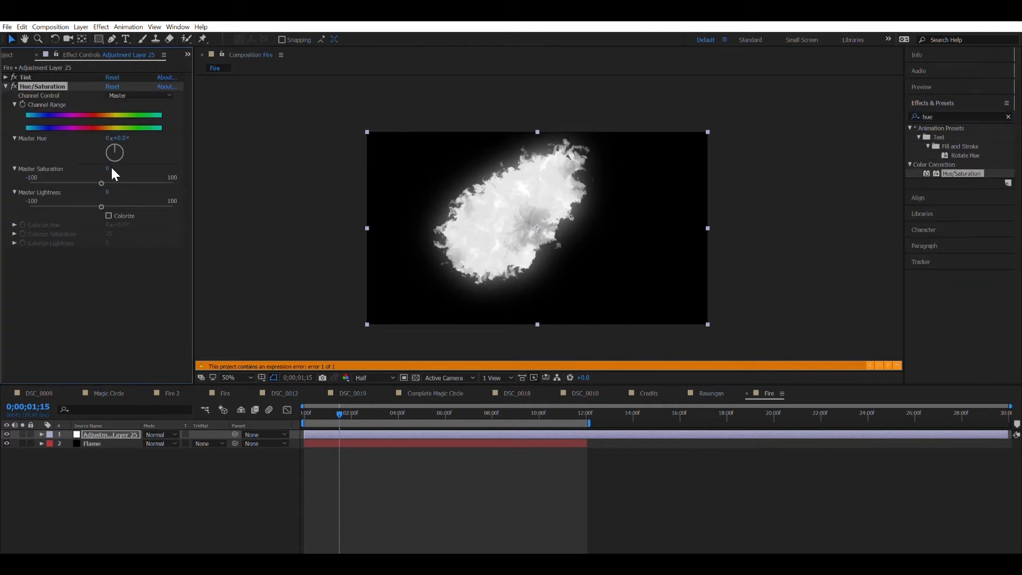
{"action": "left_click", "coordinate": [109, 215]}
{"action": "left_click", "coordinate": [110, 233]}
{"action": "type", "text": "100"}
{"action": "key", "text": "Return"}
{"action": "left_click_drag", "start_coordinate": [115, 224], "coordinate": [709, 255]}
{"action": "key", "text": "space"}
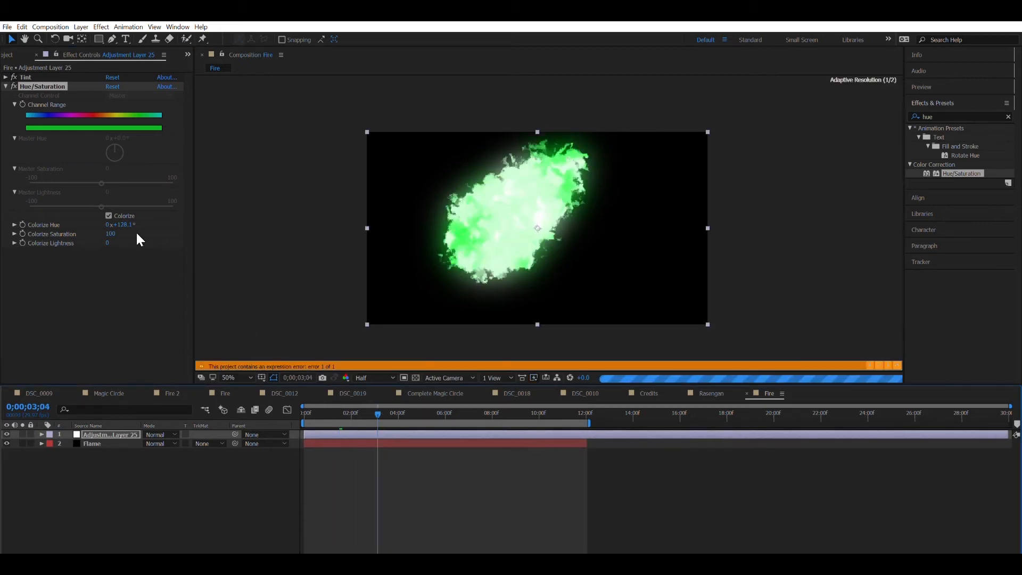
{"action": "left_click_drag", "start_coordinate": [114, 224], "coordinate": [94, 239]}
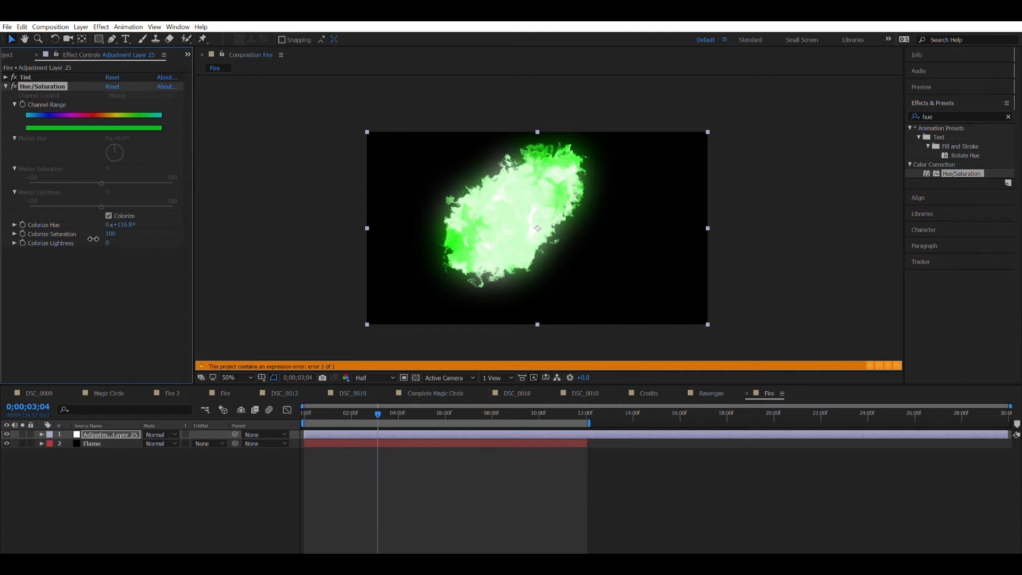
Step: Briefly switch the project to 32 bits per channel, revert to 8 bits, and collapse Hue/Saturation
{"action": "left_click", "coordinate": [28, 56]}
{"action": "left_click", "coordinate": [58, 379], "text": "alt"}
{"action": "left_click", "coordinate": [58, 378], "text": "alt"}
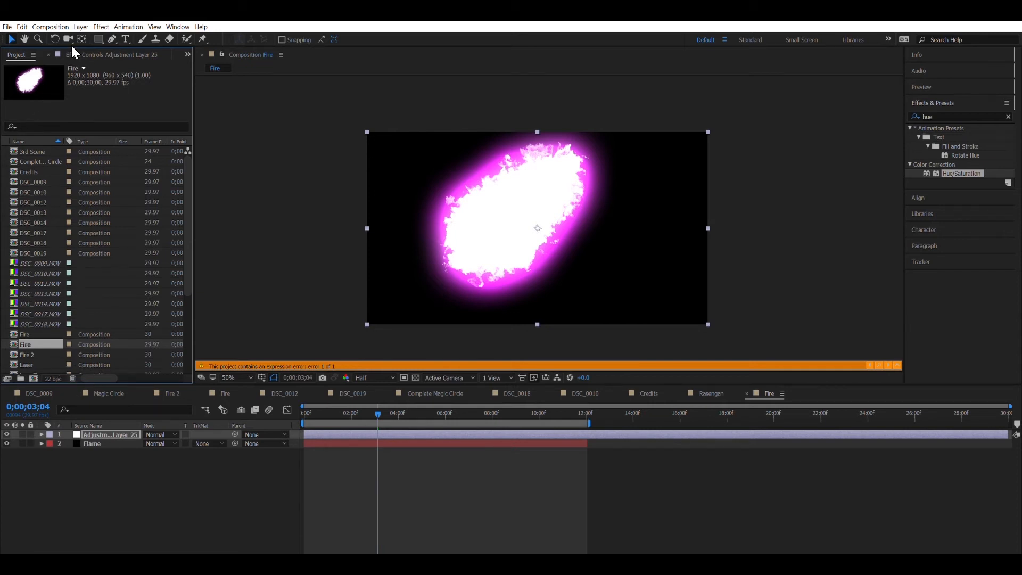
{"action": "key", "text": "ctrl+z"}
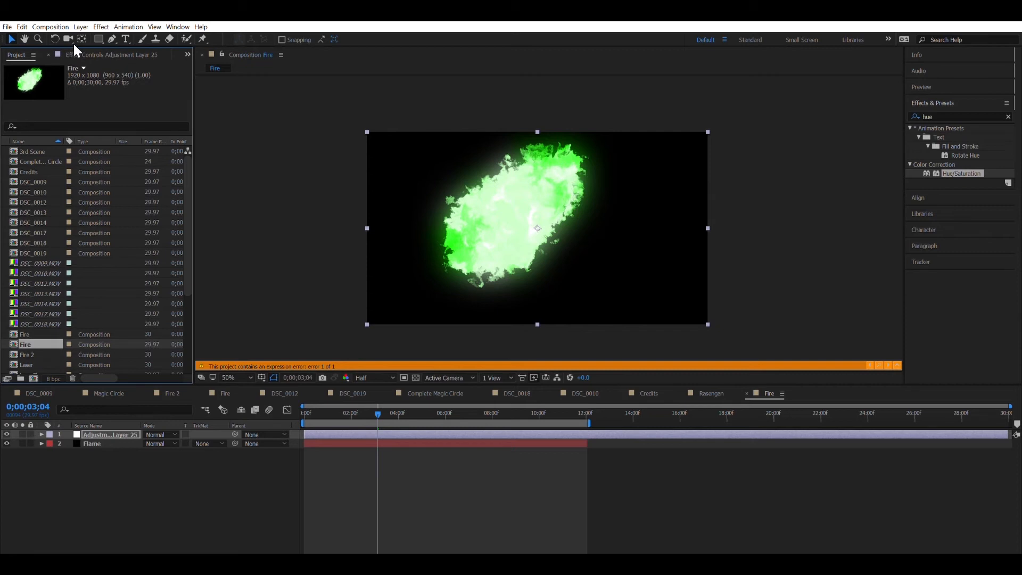
{"action": "left_click", "coordinate": [78, 49]}
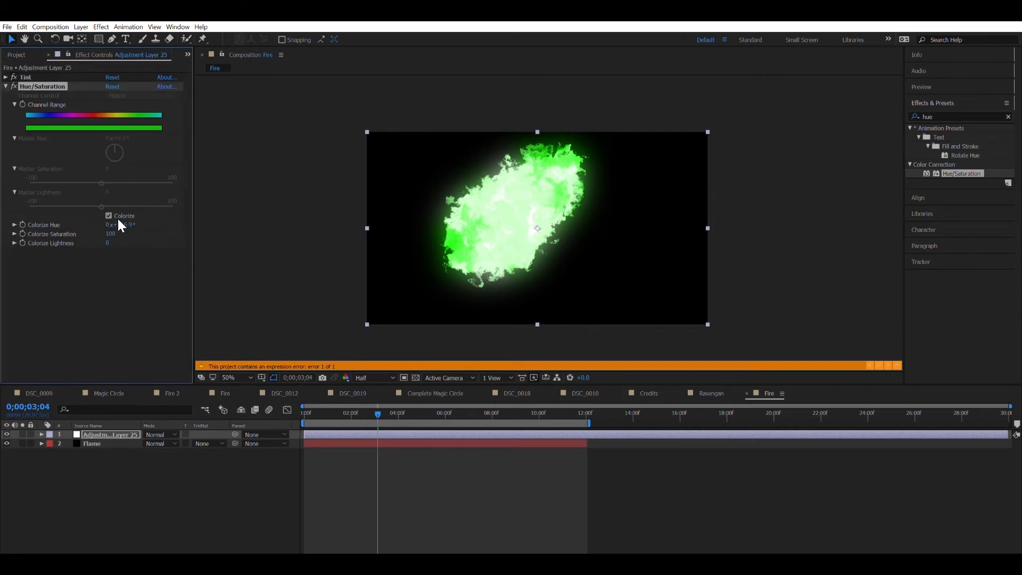
{"action": "left_click", "coordinate": [6, 86]}
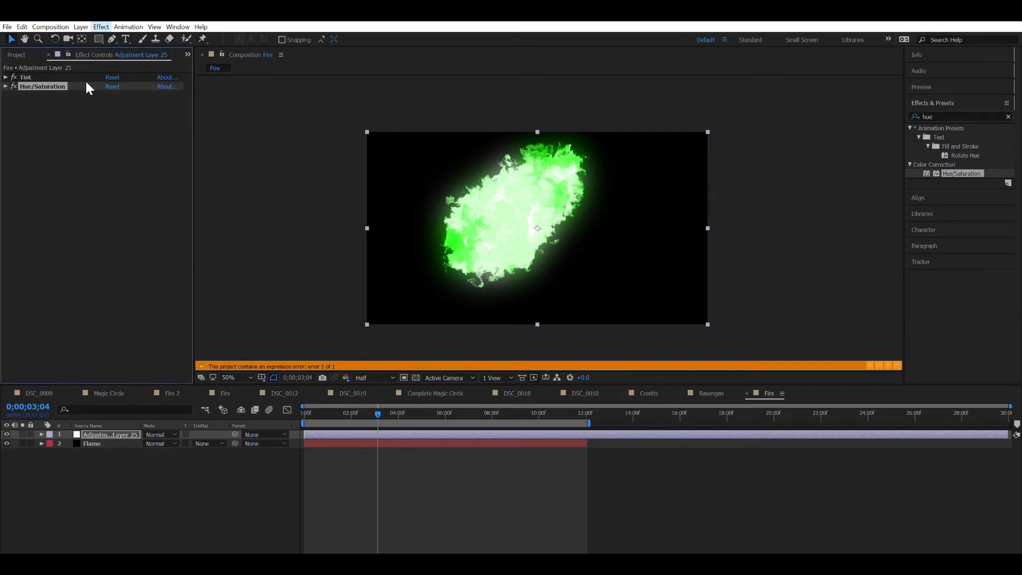
Step: Add Glow to the adjustment layer with a large radius and 100% threshold
{"action": "key", "text": "ctrl+alt+shift+e"}
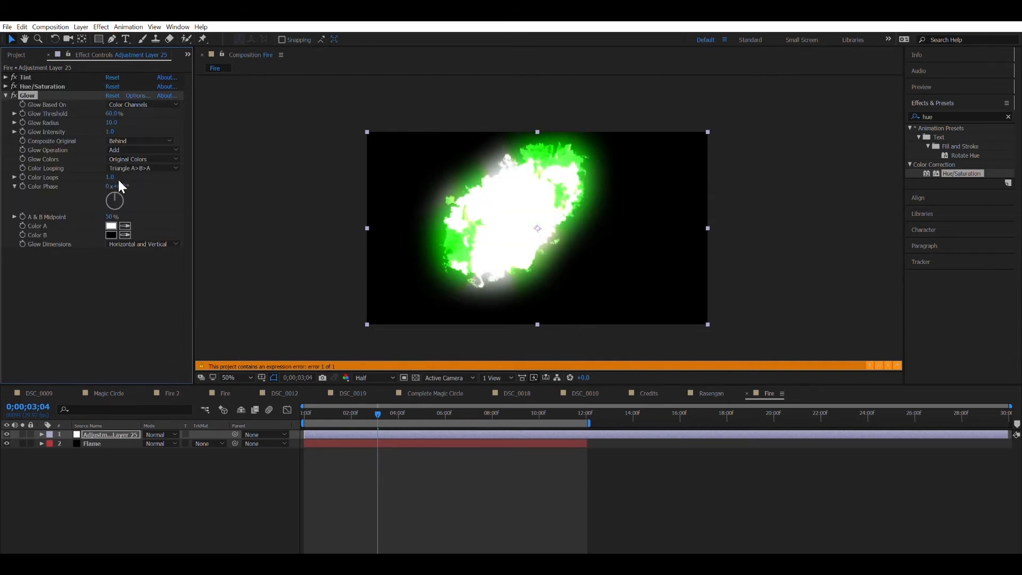
{"action": "left_click_drag", "start_coordinate": [117, 120], "coordinate": [273, 96]}
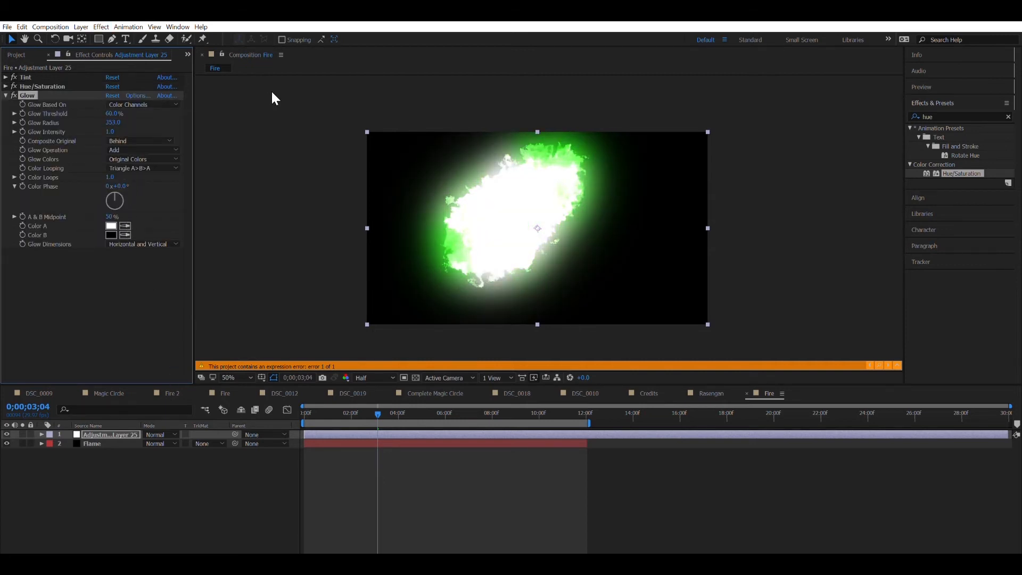
{"action": "left_click_drag", "start_coordinate": [115, 113], "coordinate": [434, 78]}
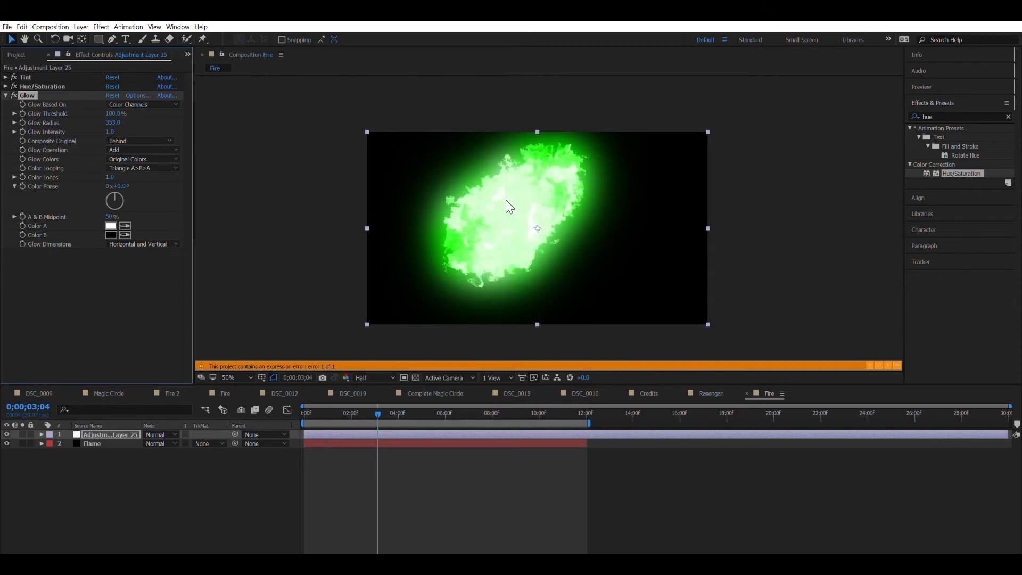
{"action": "left_click", "coordinate": [113, 114]}
{"action": "type", "text": "0"}
{"action": "key", "text": "Return"}
{"action": "left_click_drag", "start_coordinate": [113, 114], "coordinate": [313, 116]}
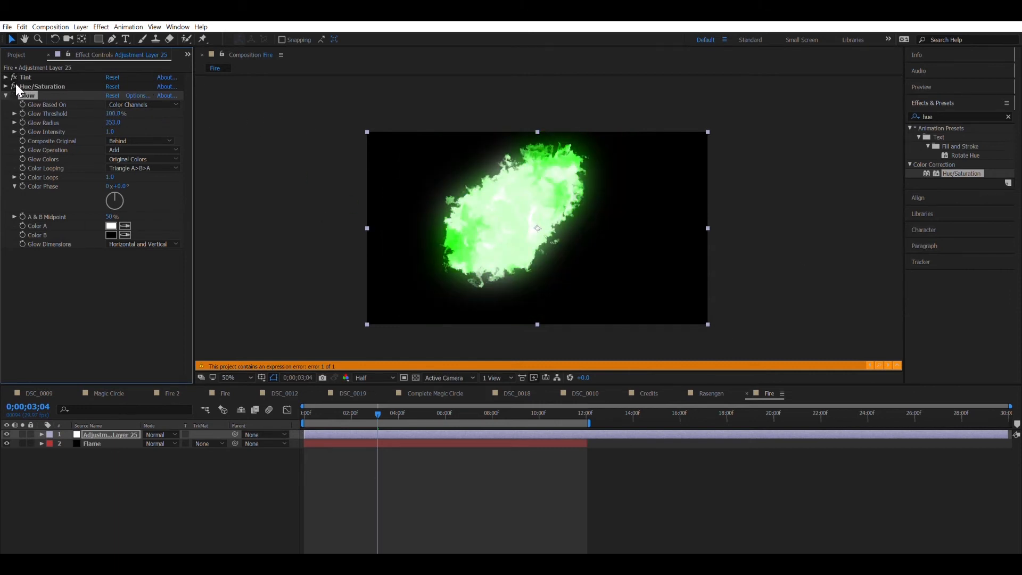
Step: Preview the glowing fire and toggle the adjustment layer's visibility to compare colours
{"action": "key", "text": "space"}
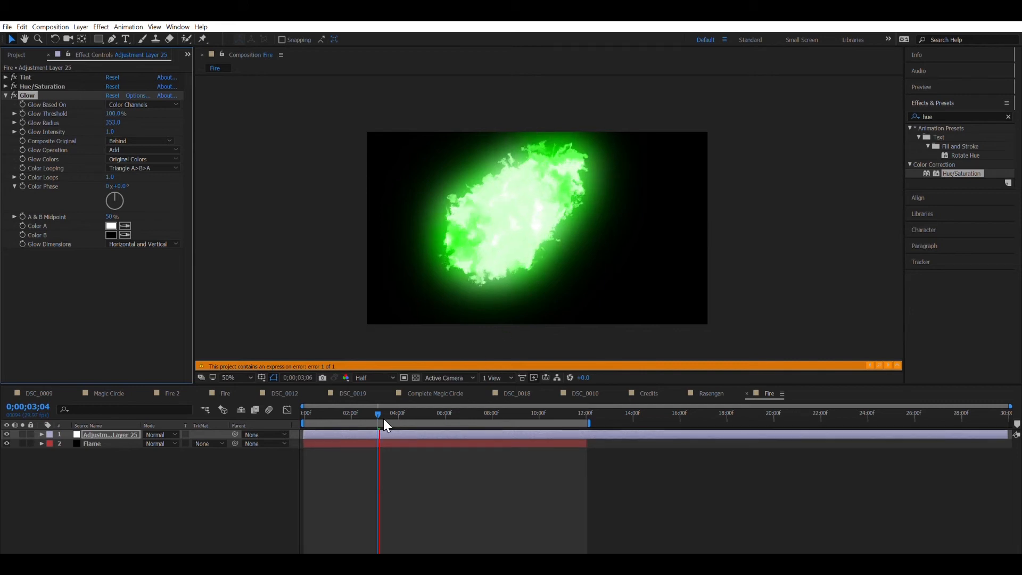
{"action": "key", "text": "space"}
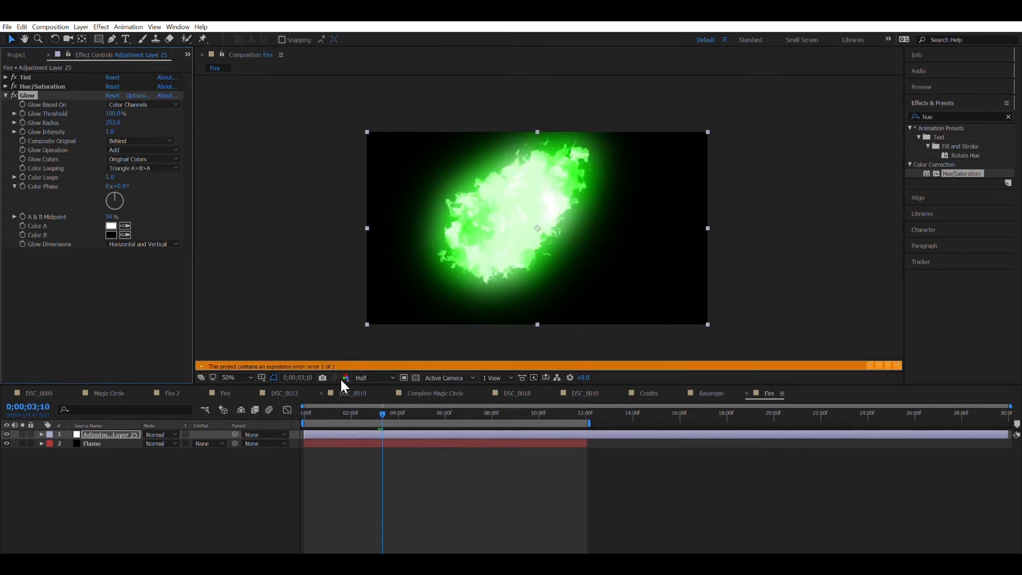
{"action": "left_click", "coordinate": [7, 433]}
{"action": "left_click", "coordinate": [7, 434]}
{"action": "left_click", "coordinate": [7, 433]}
{"action": "left_click", "coordinate": [7, 432]}
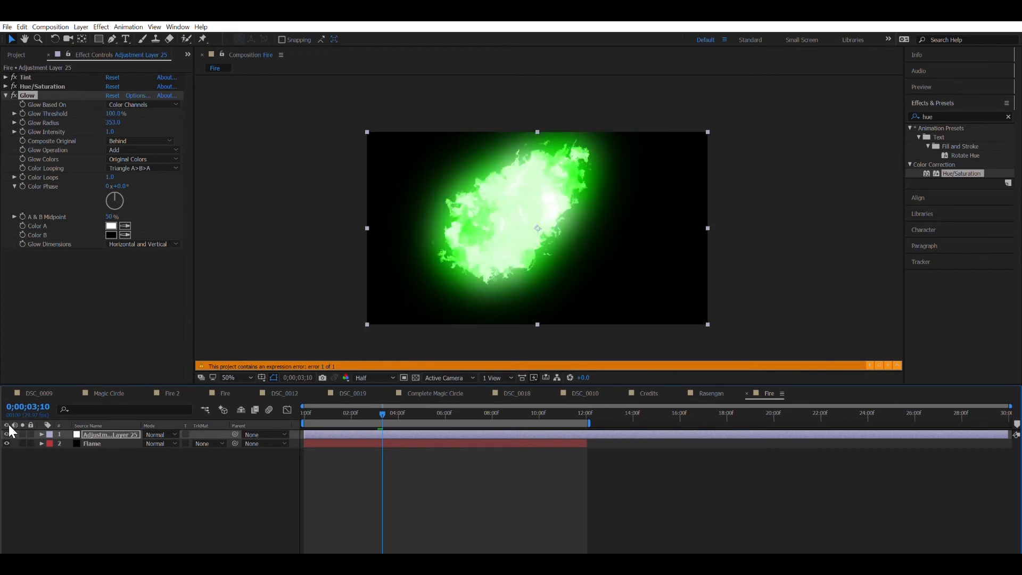
{"action": "left_click", "coordinate": [5, 95]}
{"action": "left_click", "coordinate": [6, 86]}
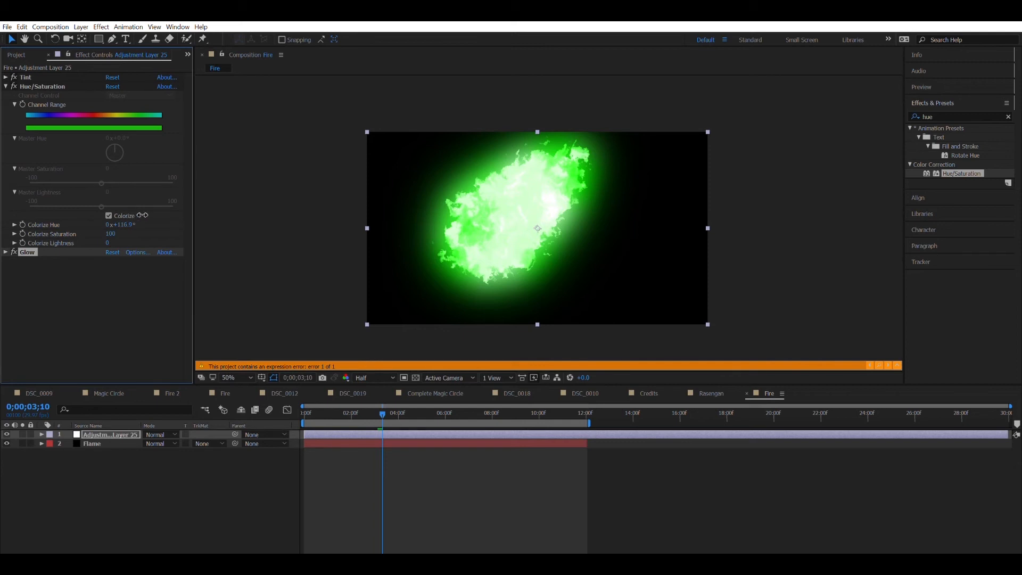
Step: Set Colorize Hue to about 46° for yellow-orange fire, then hide the adjustment layer
{"action": "left_click", "coordinate": [128, 219]}
{"action": "left_click_drag", "start_coordinate": [263, 198], "coordinate": [1019, 109]}
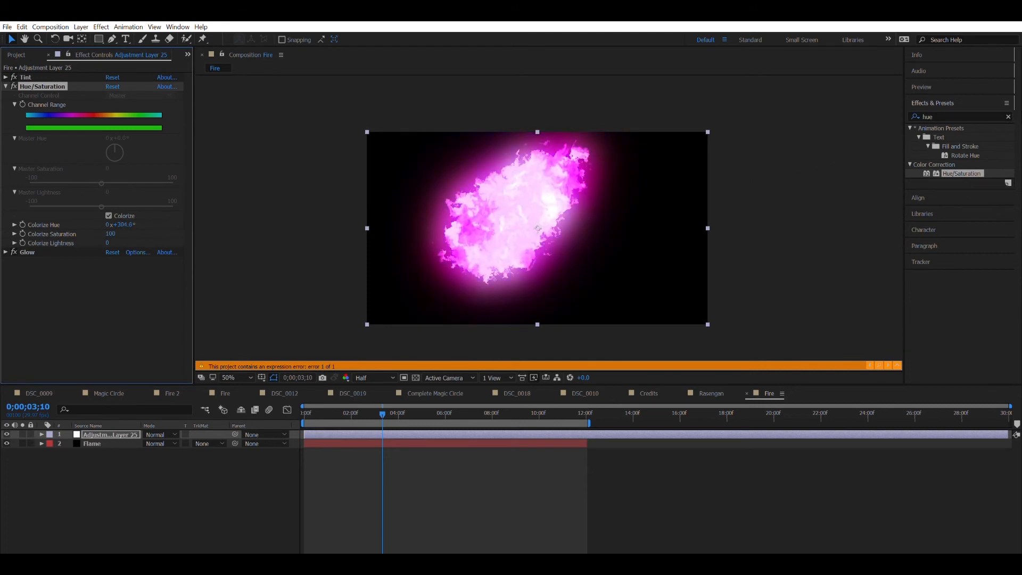
{"action": "left_click_drag", "start_coordinate": [563, 234], "coordinate": [50, 520]}
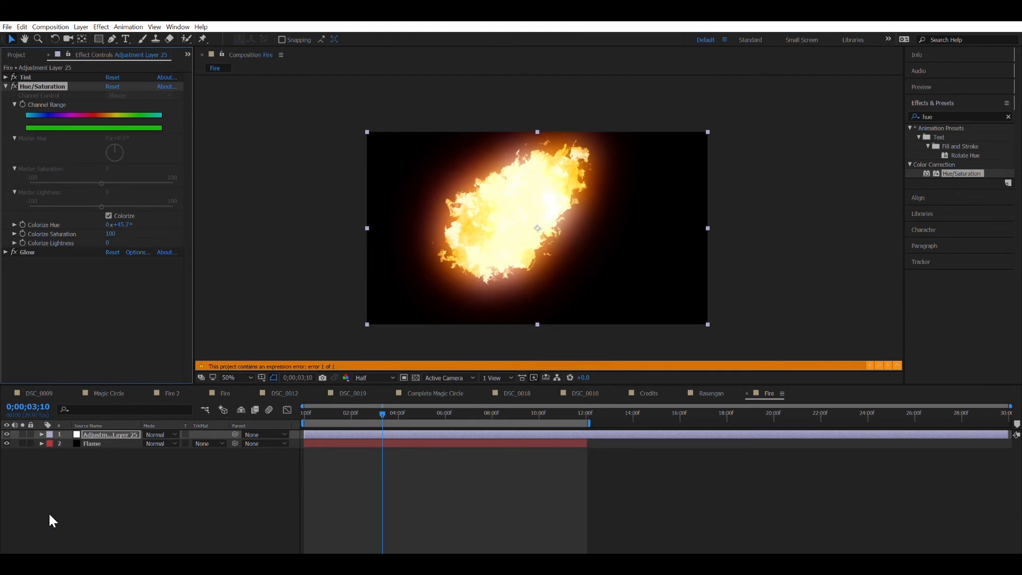
{"action": "left_click", "coordinate": [110, 296]}
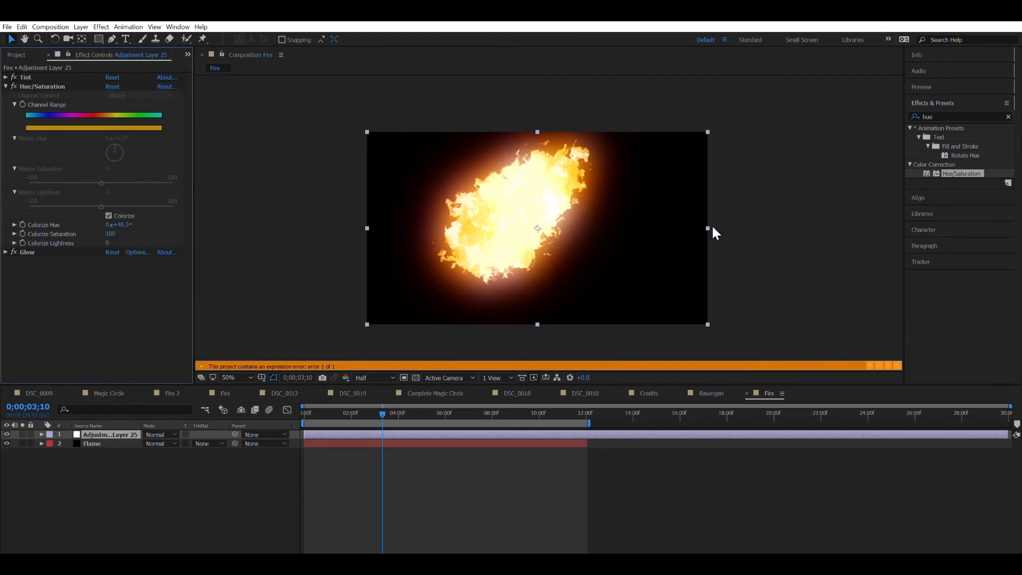
{"action": "left_click", "coordinate": [5, 86]}
{"action": "left_click", "coordinate": [7, 434]}
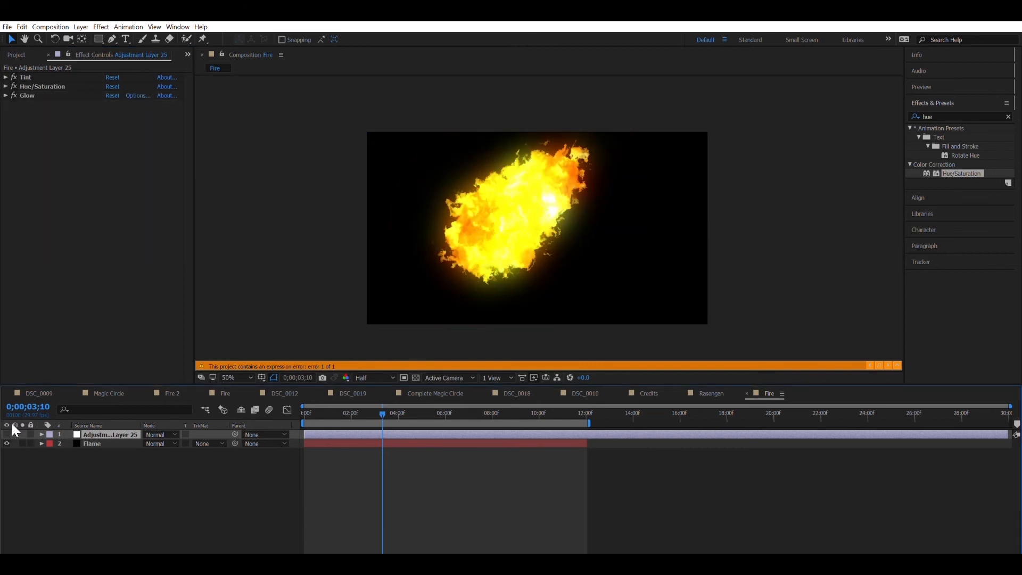